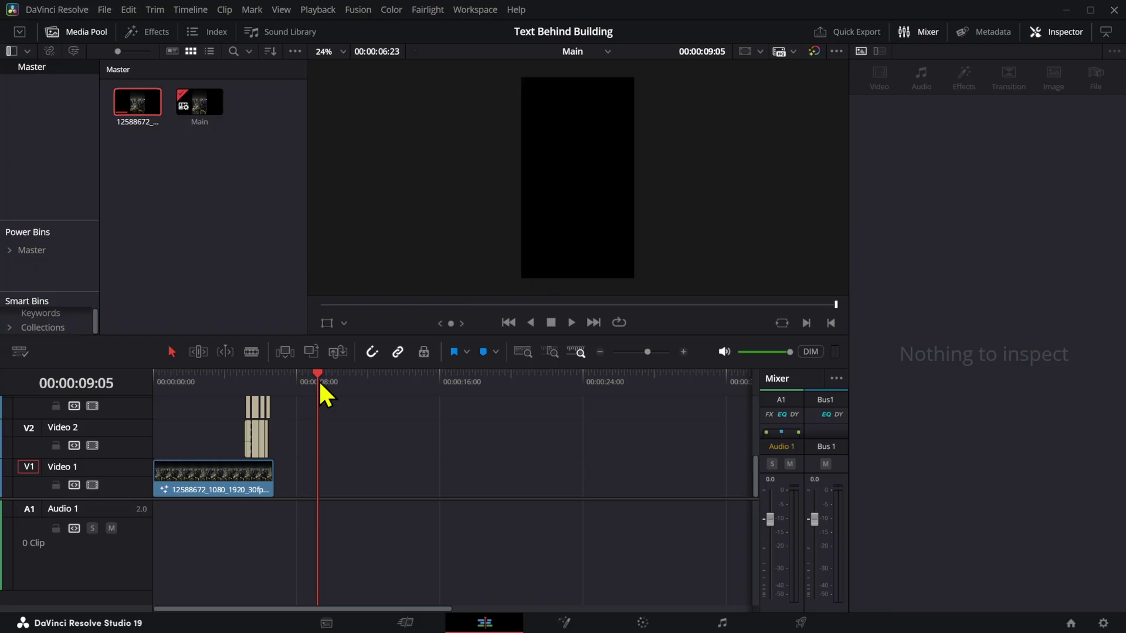
Add 12588672_1080_1920_30fps.mp4 to Video 1 after the existing clip and cut off everything beyond about its first 6 seconds.
left_click_drag(137, 103, 342, 473)
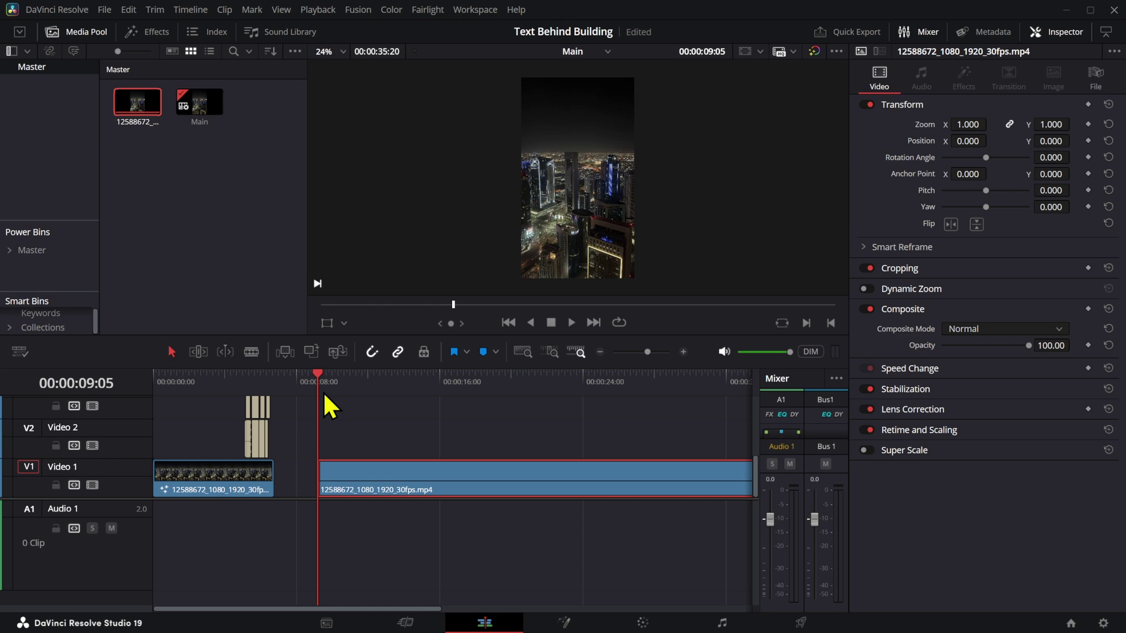
left_click_drag(324, 391, 362, 396)
scroll(588, 163, "up", 1)
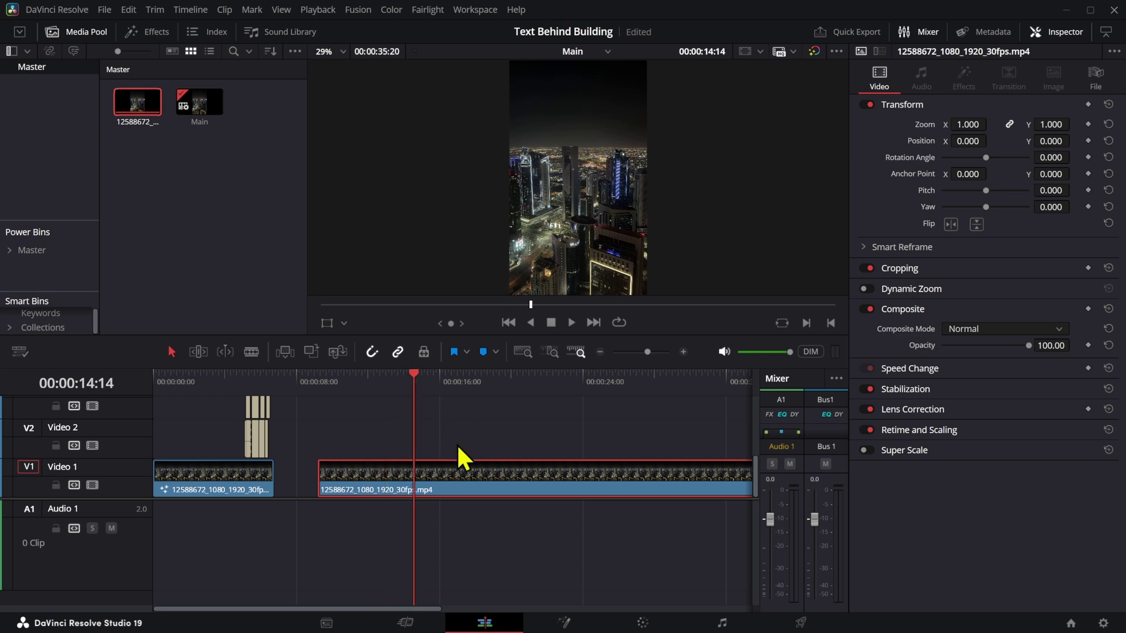
left_click(428, 474)
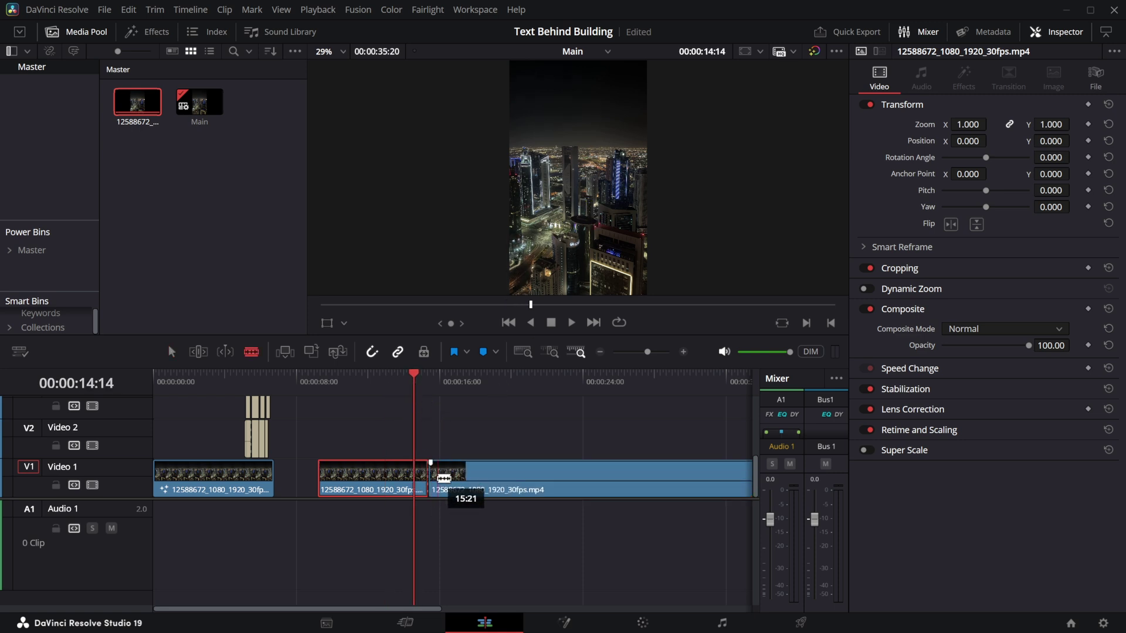
key("a")
key("Delete")
Open the trimmed clip in Fusion and add a Magic Mask node fed by MediaIn1.
right_click(404, 476)
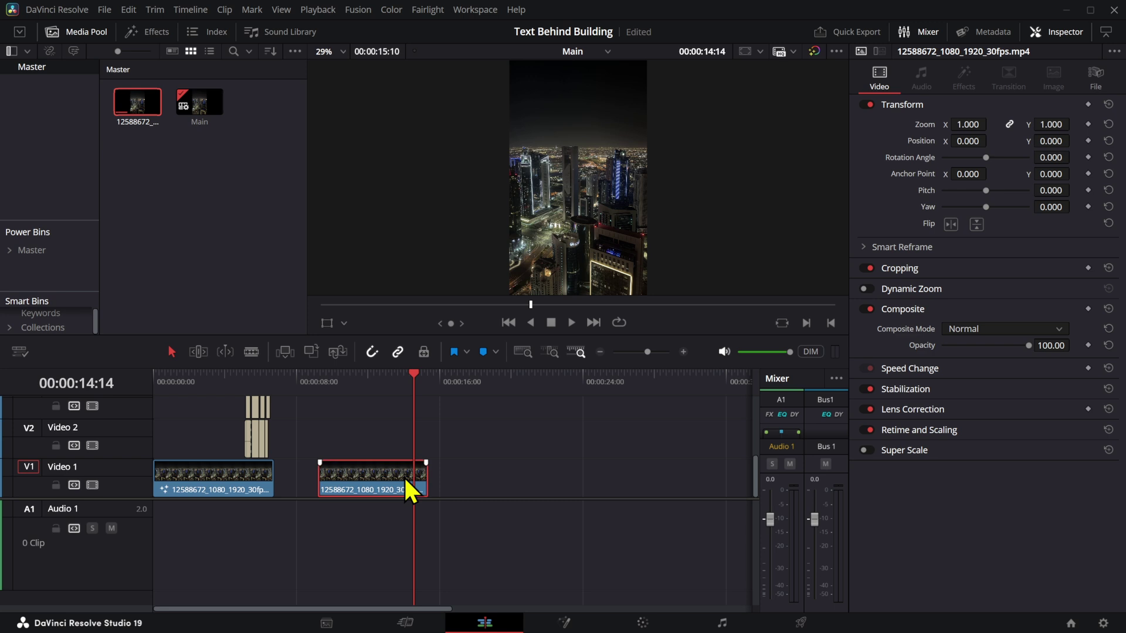
left_click(447, 285)
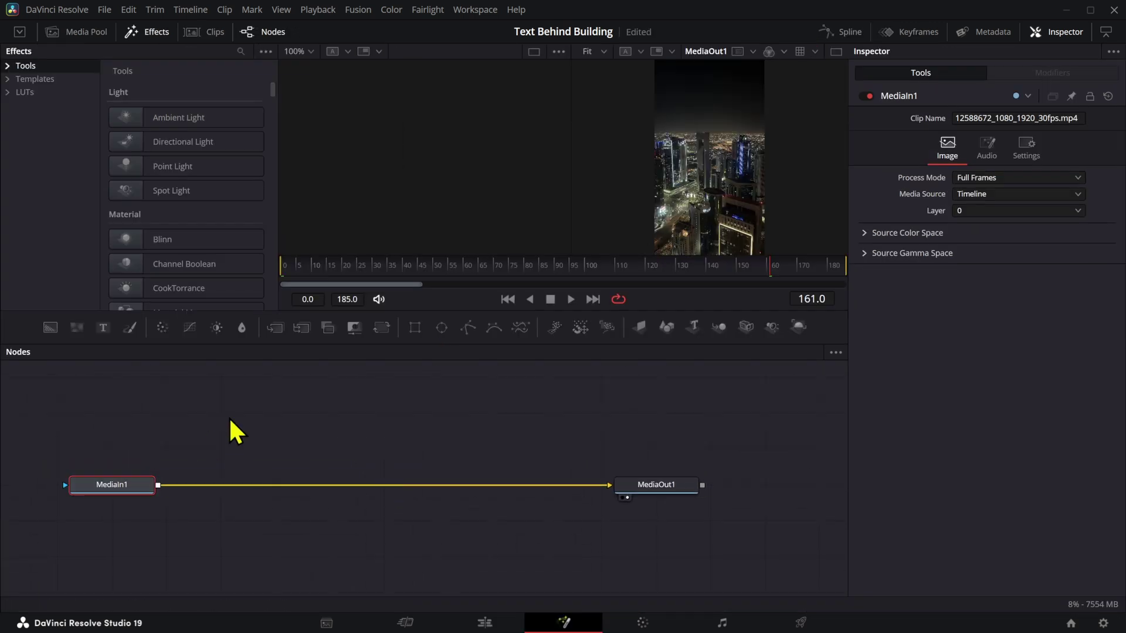
key("shift+space")
type("magi")
key("Return")
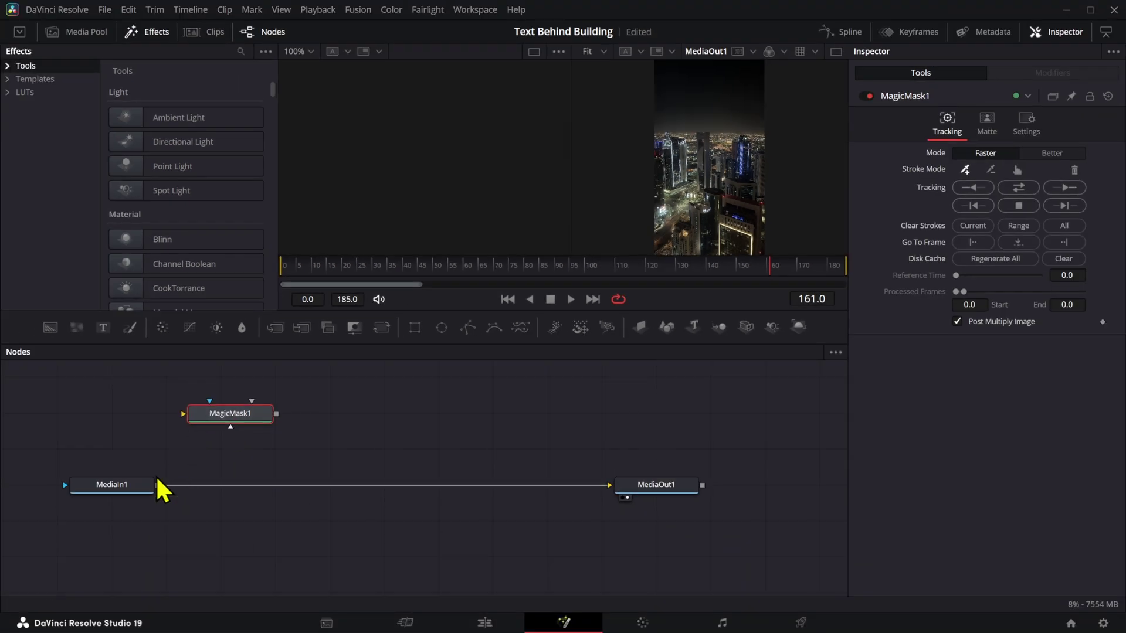
left_click_drag(157, 485, 184, 414)
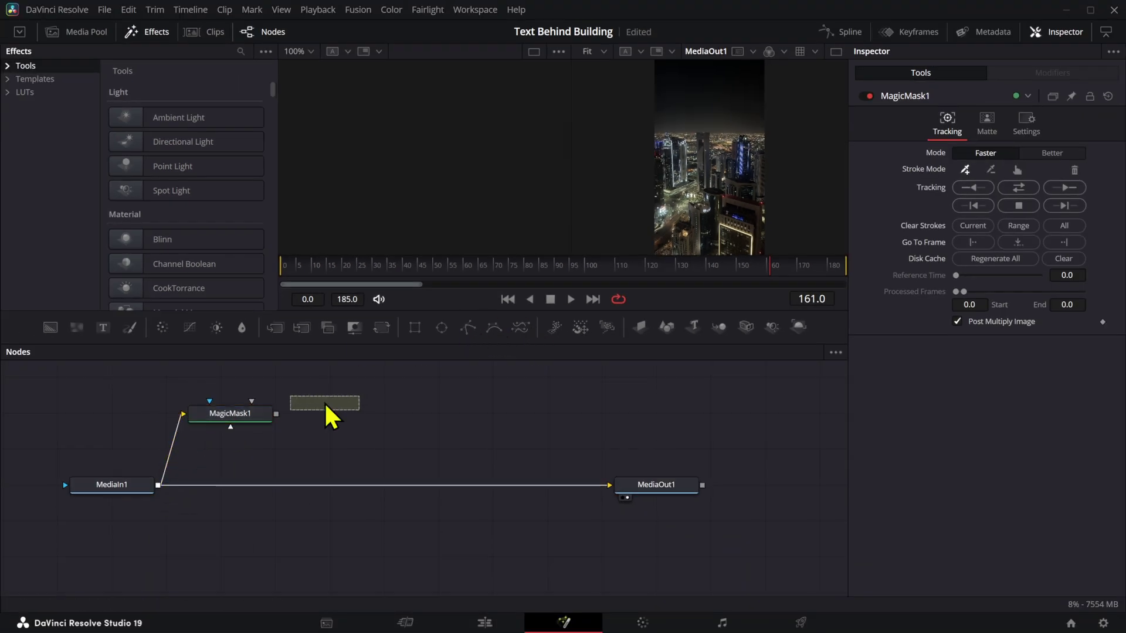
Try a polygon mask: add a Polygon node, connect it to a duplicate of MediaIn1 as its mask, and invert it.
left_click(325, 402)
left_click(118, 490)
key("ctrl+c")
key("ctrl+v")
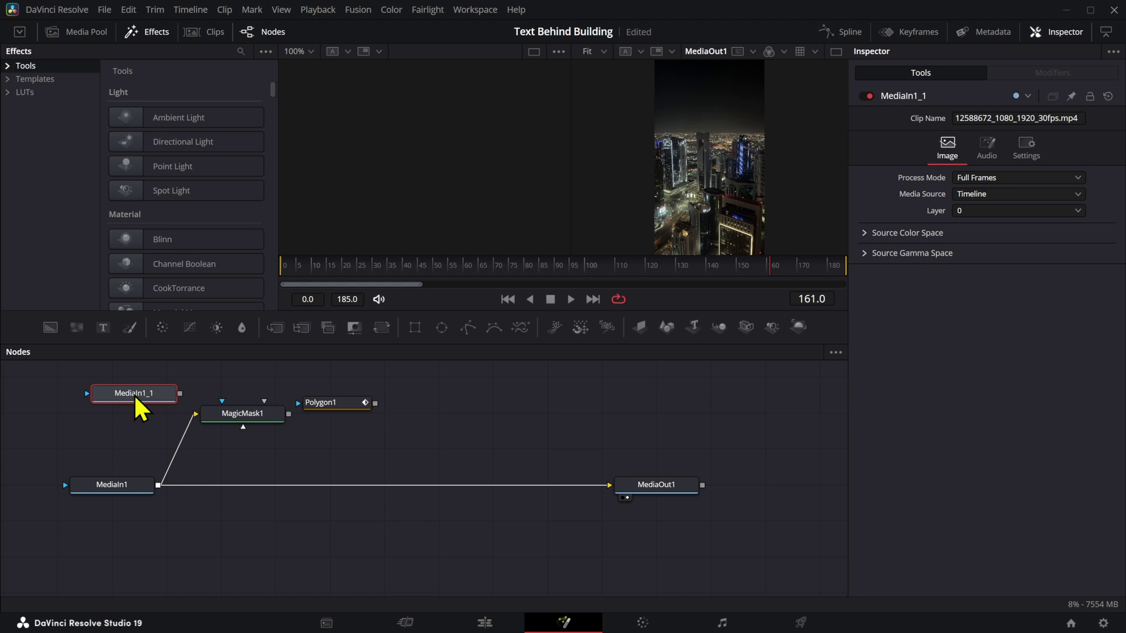
left_click_drag(135, 397, 378, 419)
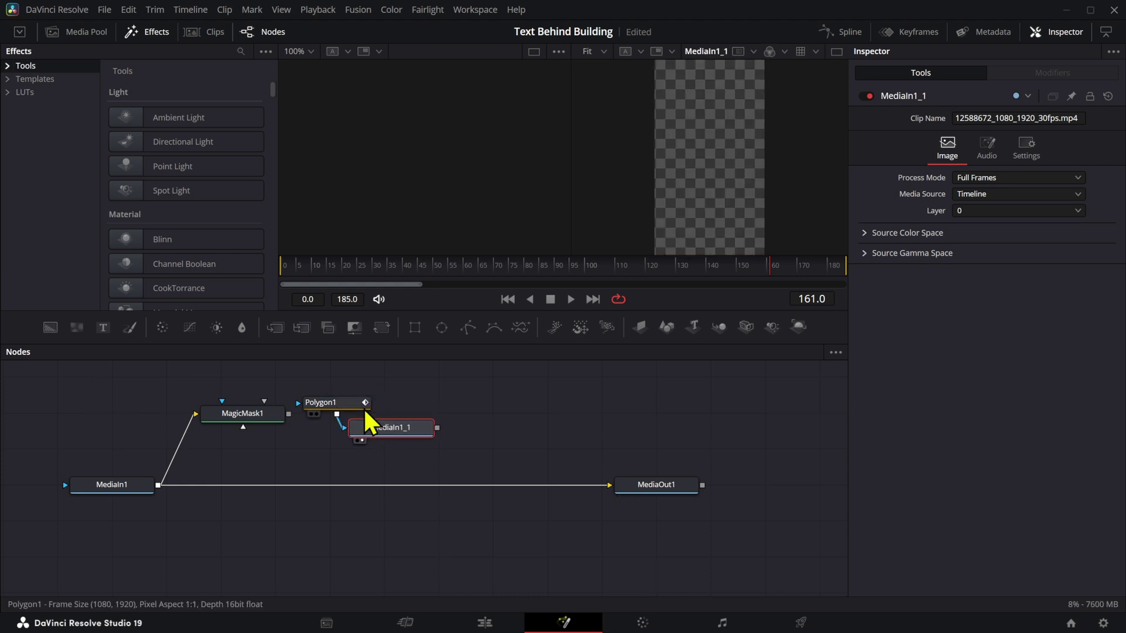
left_click(363, 407)
left_click(958, 235)
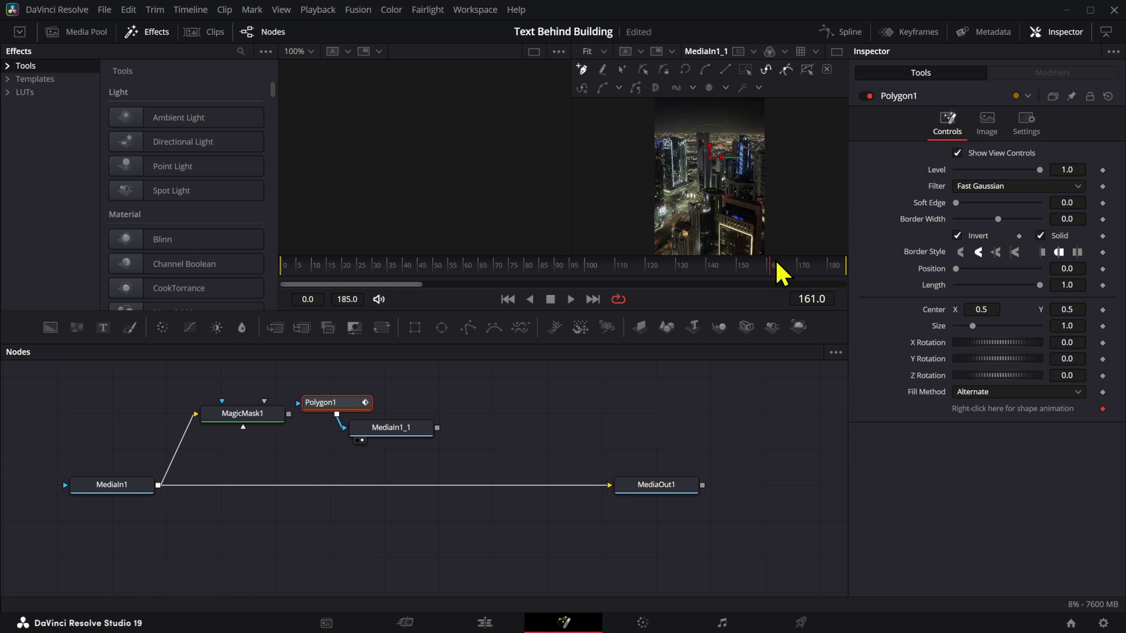
Enlarge the preview to a single viewer and outline the tall central building with the polygon mask.
left_click_drag(771, 257, 771, 313)
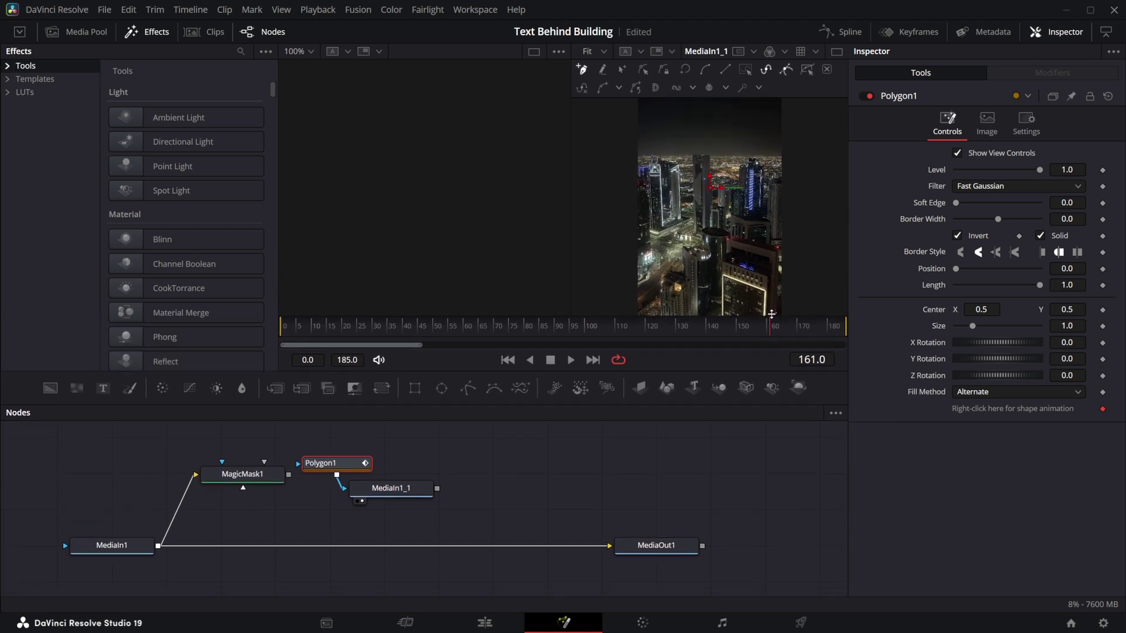
left_click(837, 53)
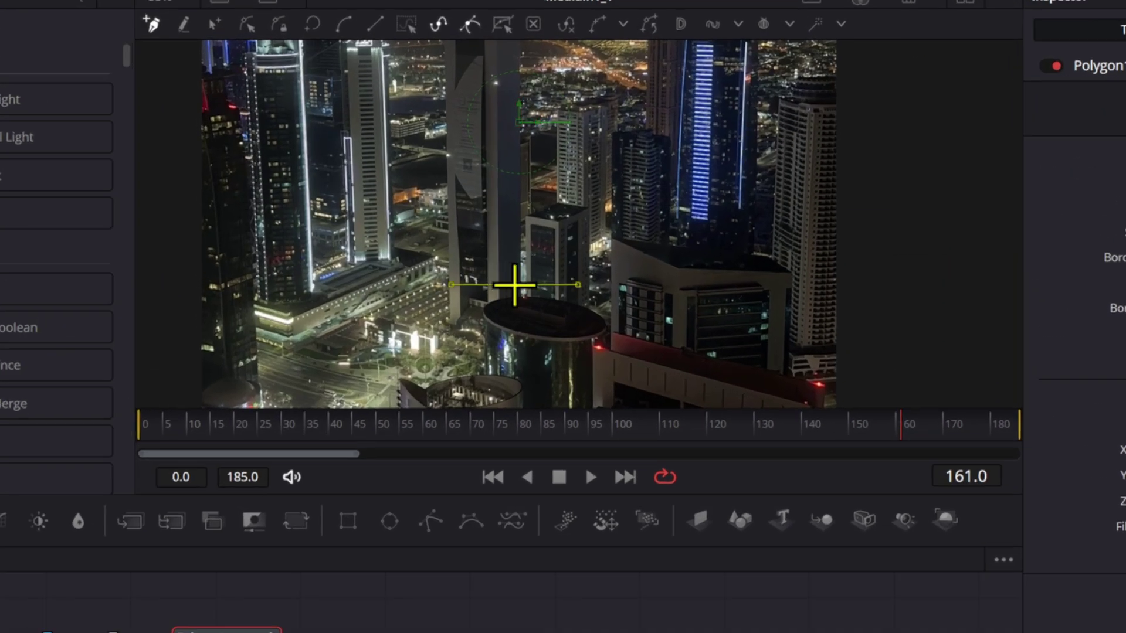
scroll(526, 246, "up", 3)
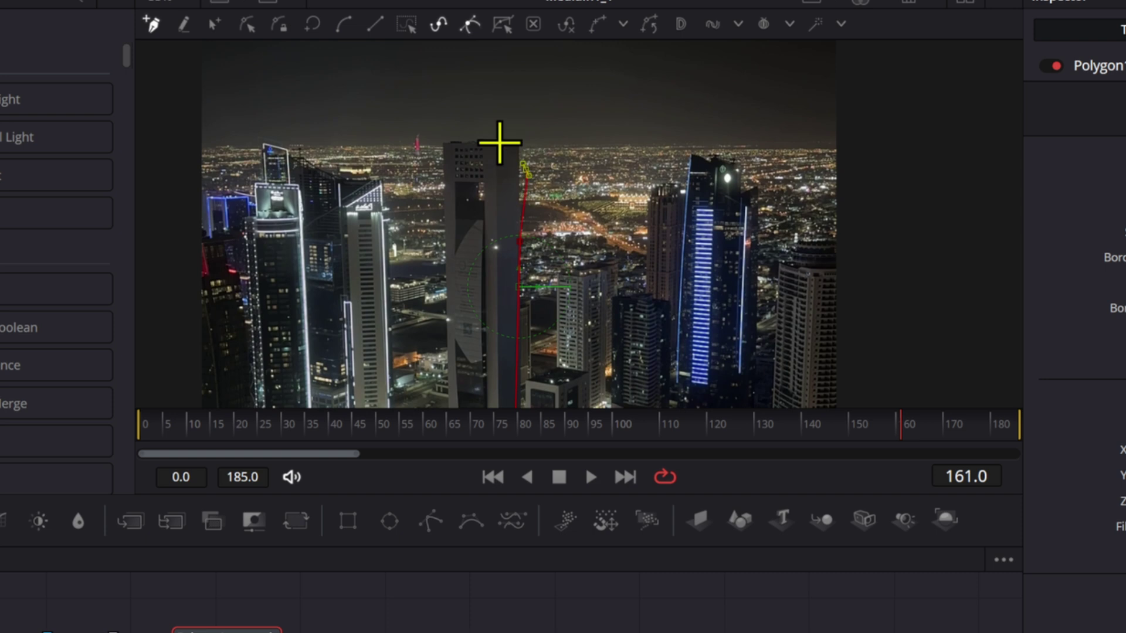
left_click_drag(436, 212, 441, 316)
left_click(515, 328)
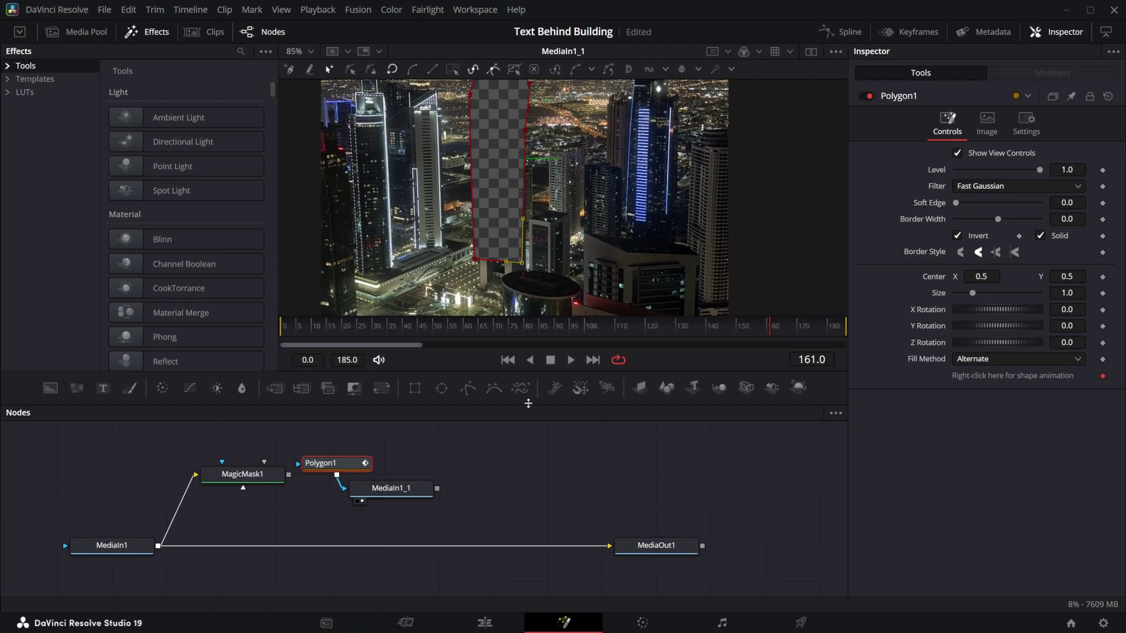
Turn off the polygon's inversion, and delete the Polygon node together with the duplicated media input.
left_click(975, 240)
scroll(566, 197, "down", 2)
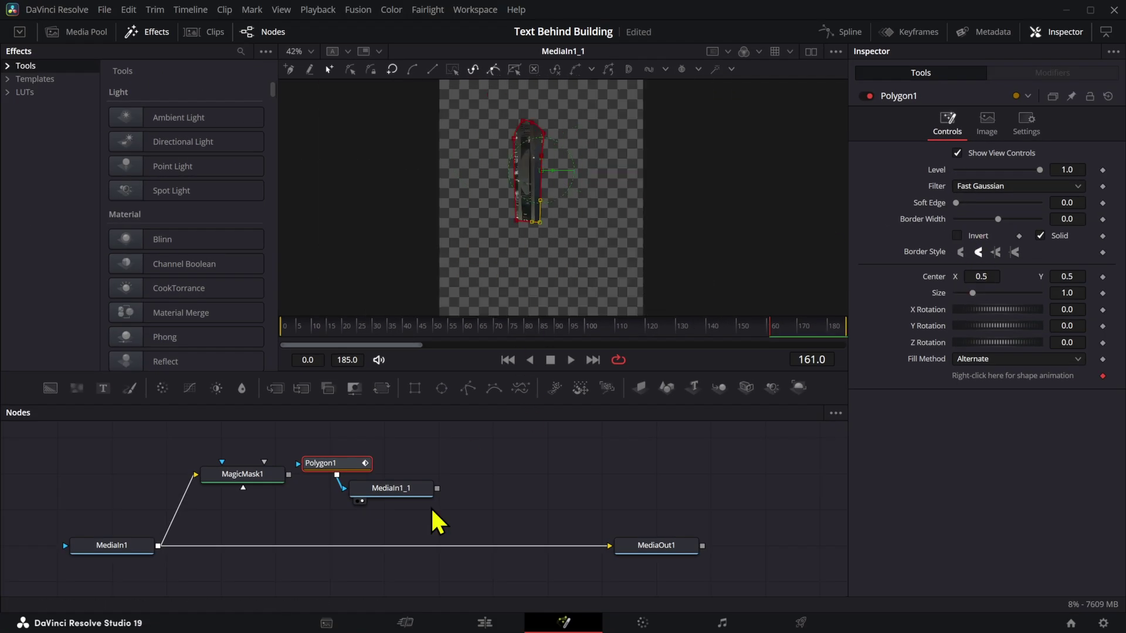
left_click_drag(459, 455, 327, 528)
key("Delete")
At frame 0, paint Magic Mask strokes along the tall central building to isolate it.
left_click(267, 481)
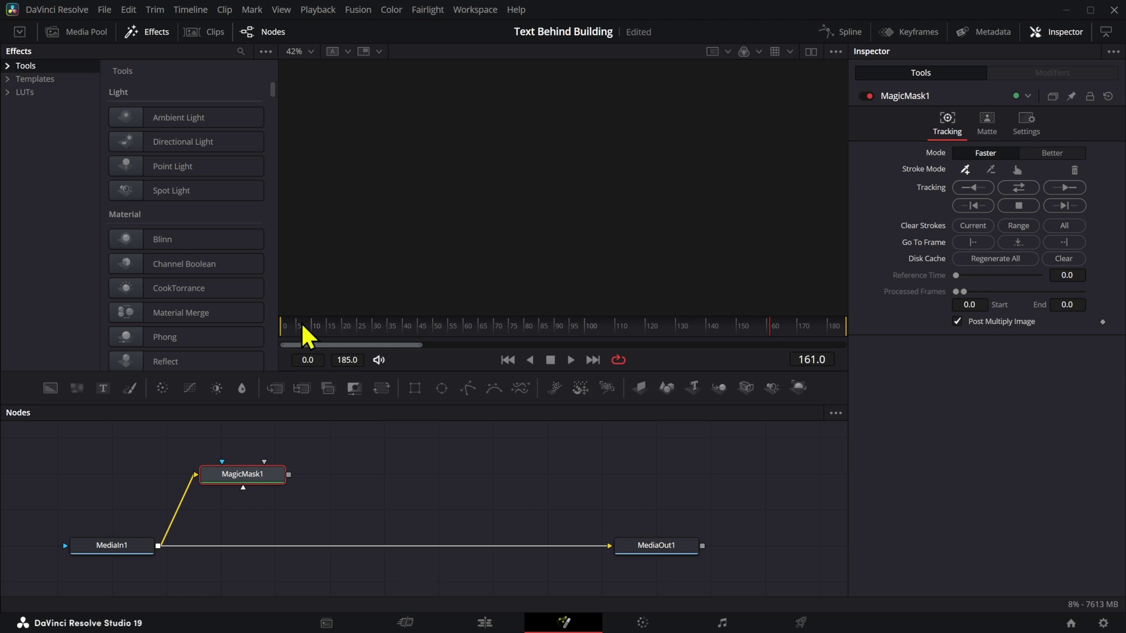
left_click(280, 332)
scroll(531, 187, "up", 2)
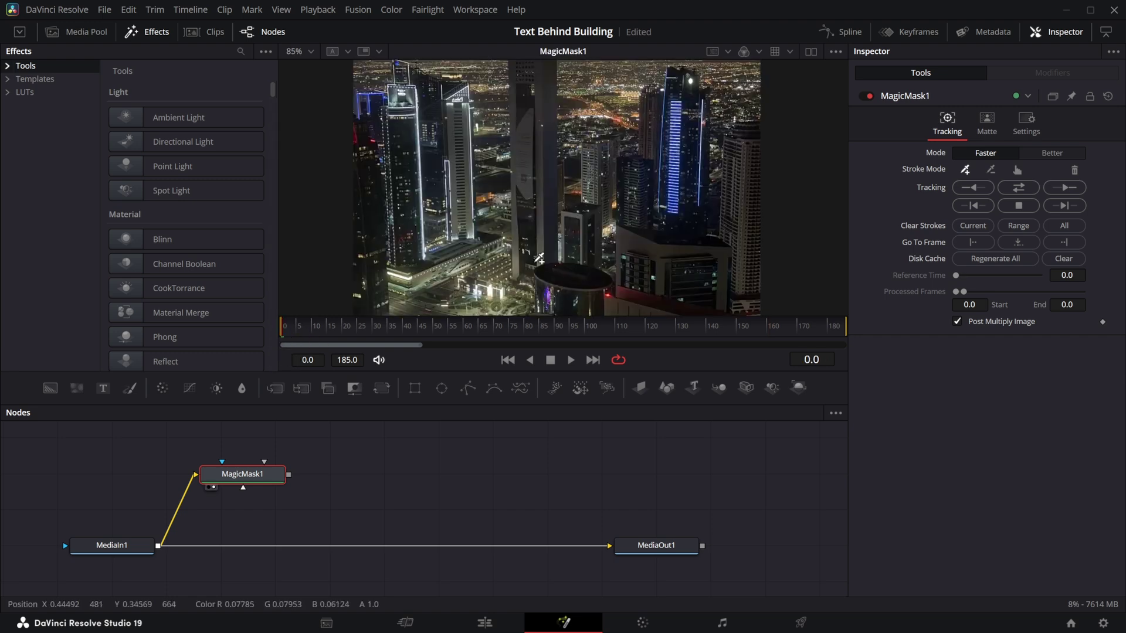
left_click_drag(525, 264, 544, 81)
scroll(545, 93, "up", 3)
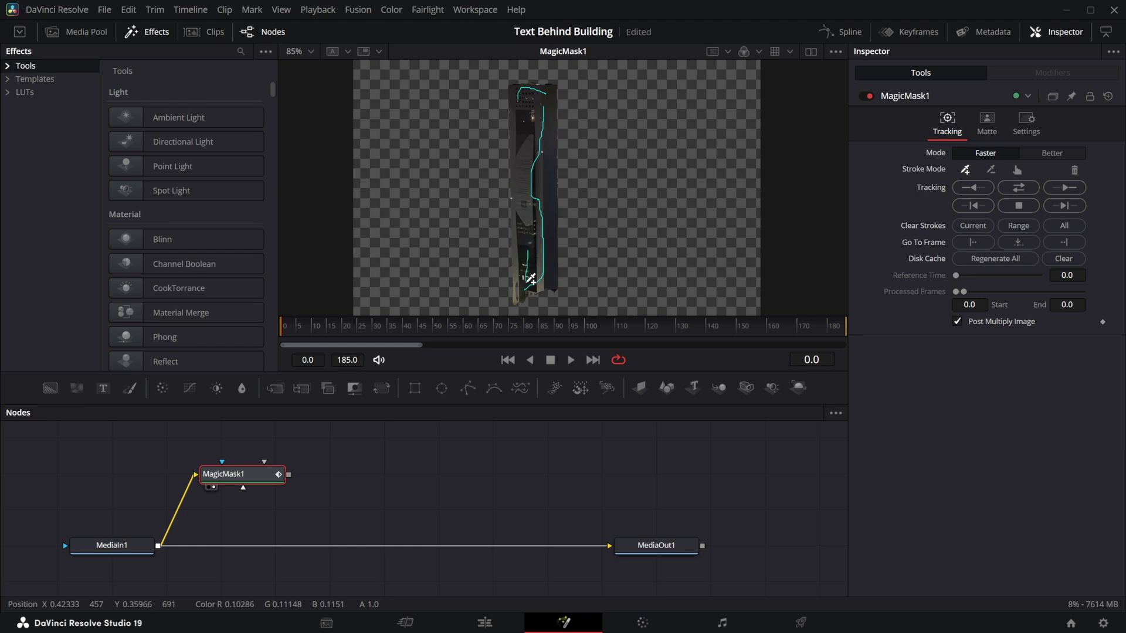
Track the Magic Mask forward through the clip and compare the masked building with the MediaOut1 image.
left_click(1065, 188)
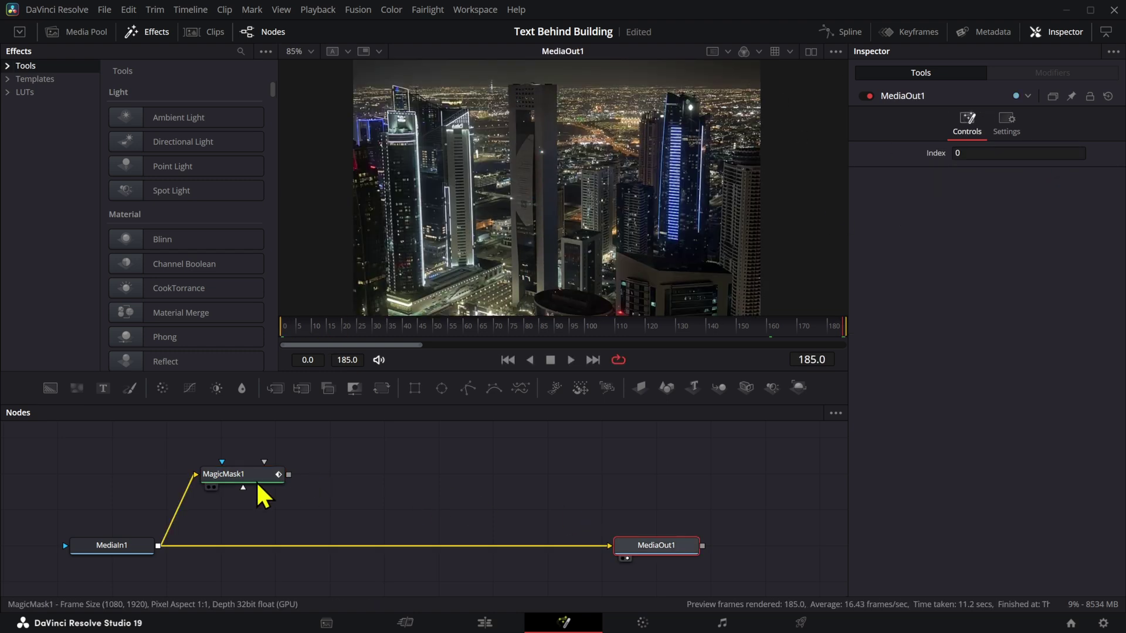
left_click(257, 481)
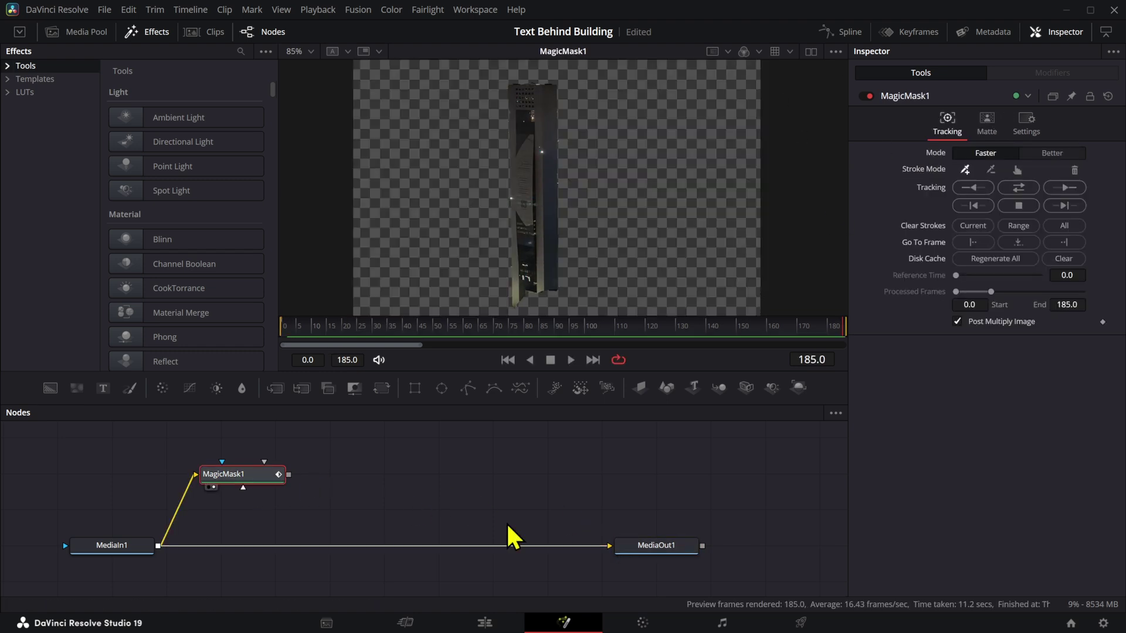
left_click(656, 544)
scroll(387, 446, "up", 2)
Add an ImagePlane3D node fed by MagicMask1 and show it in the viewer.
left_click(253, 513)
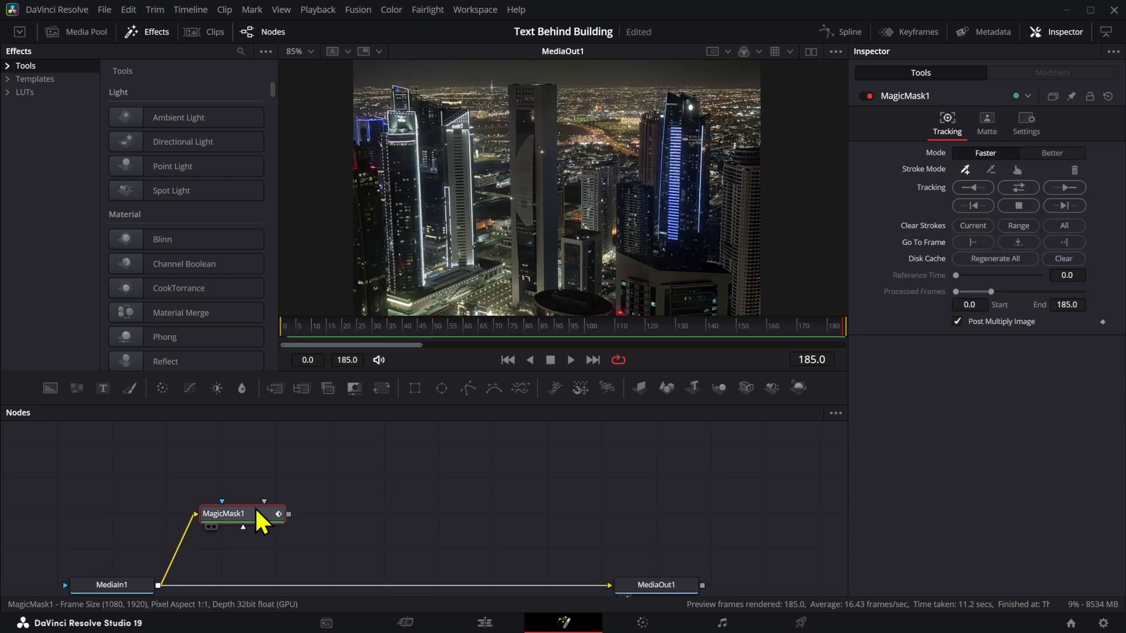
left_click_drag(640, 387, 373, 522)
key("2")
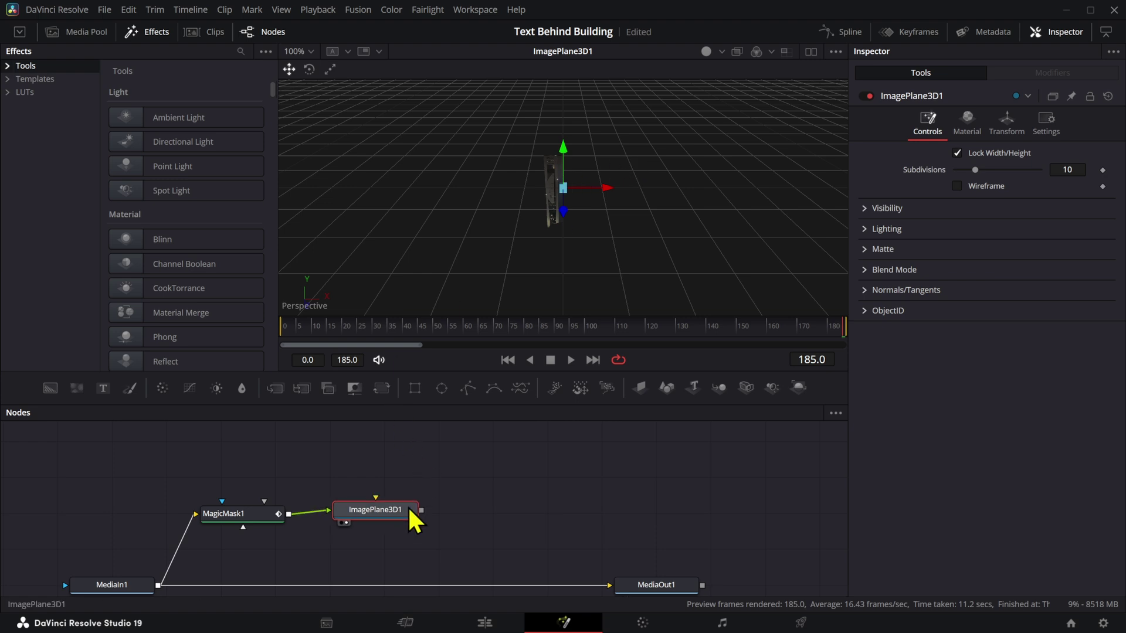
Connect a Renderer3D after ImagePlane3D1 and merge its output over MediaIn1 ahead of MediaOut1.
left_click(797, 389)
left_click_drag(469, 511, 485, 506)
left_click_drag(501, 491, 583, 495)
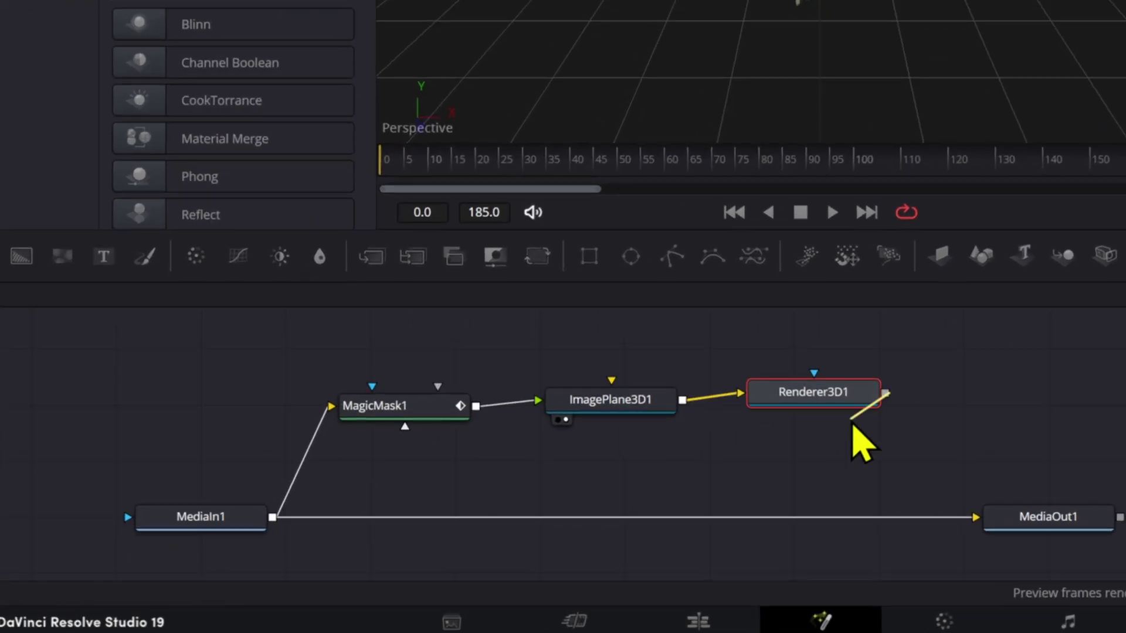
left_click_drag(862, 446, 273, 518)
left_click(1078, 520)
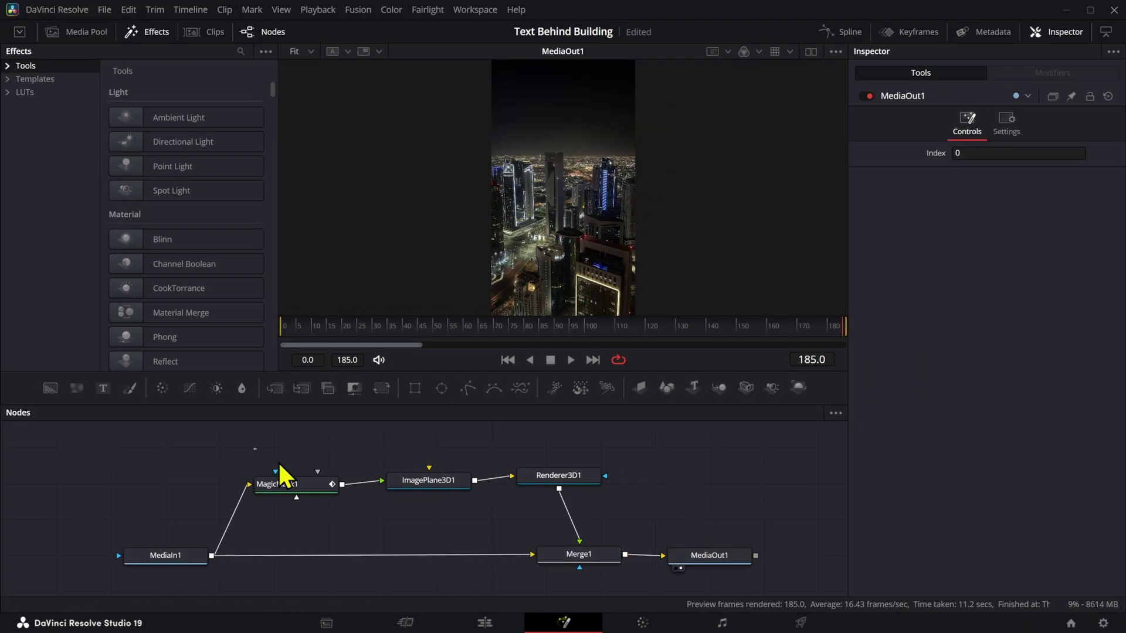
Rearrange the MagicMask1 and ImagePlane3D1 nodes to leave more room before Renderer3D1.
left_click_drag(279, 464, 436, 496)
left_click_drag(432, 487, 472, 522)
left_click(473, 522)
scroll(451, 497, "up", 1)
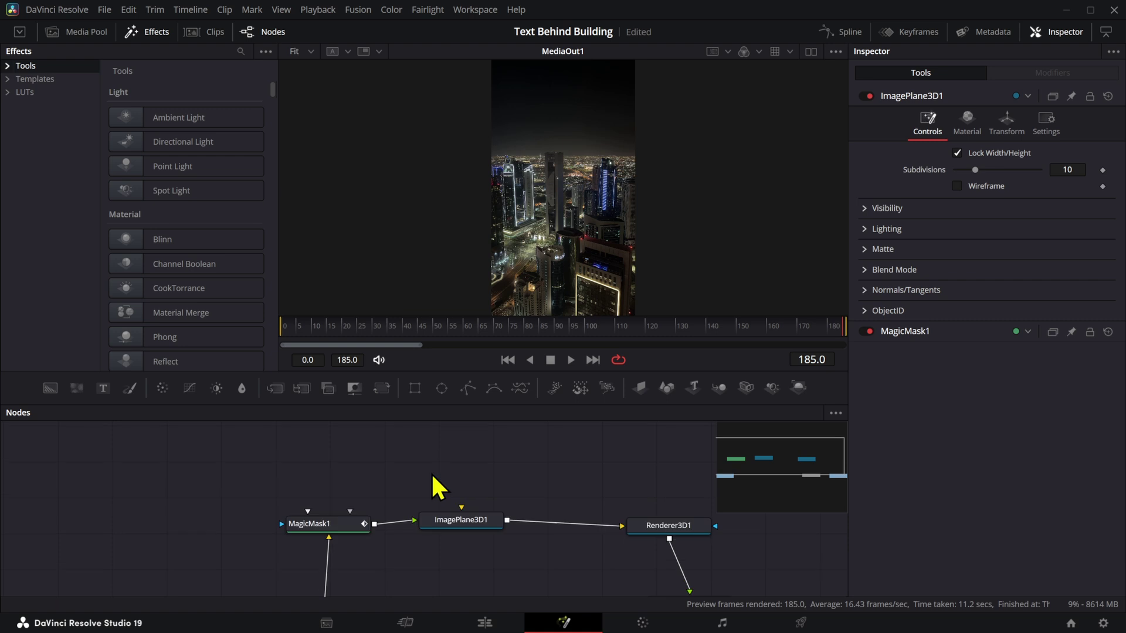
scroll(352, 471, "right", 3)
scroll(276, 460, "down", 1)
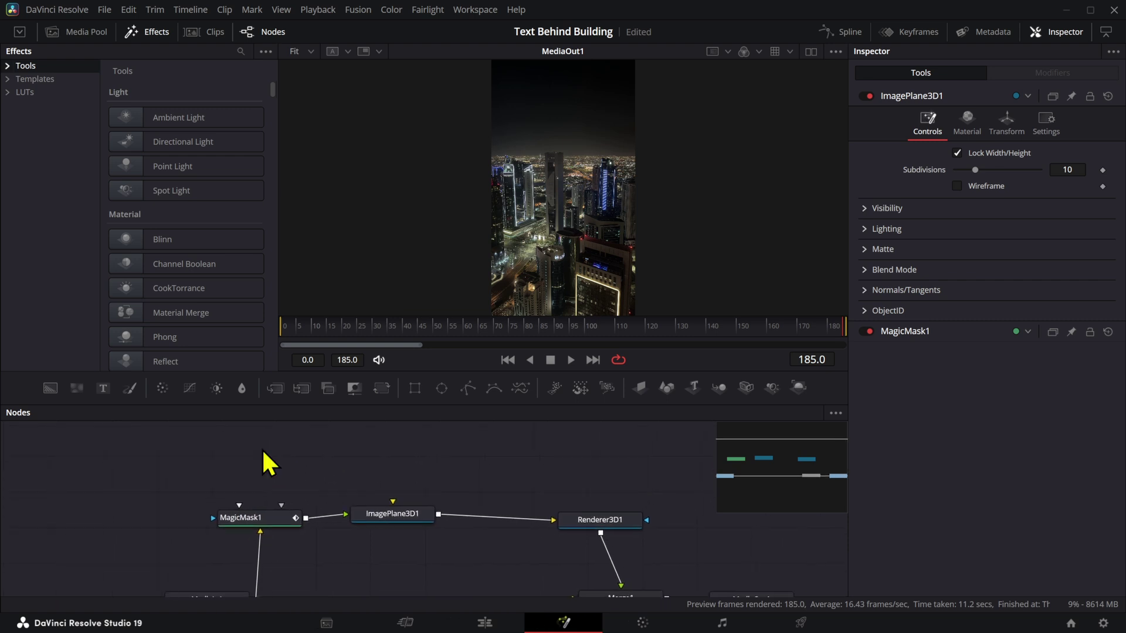
scroll(291, 484, "down", 3)
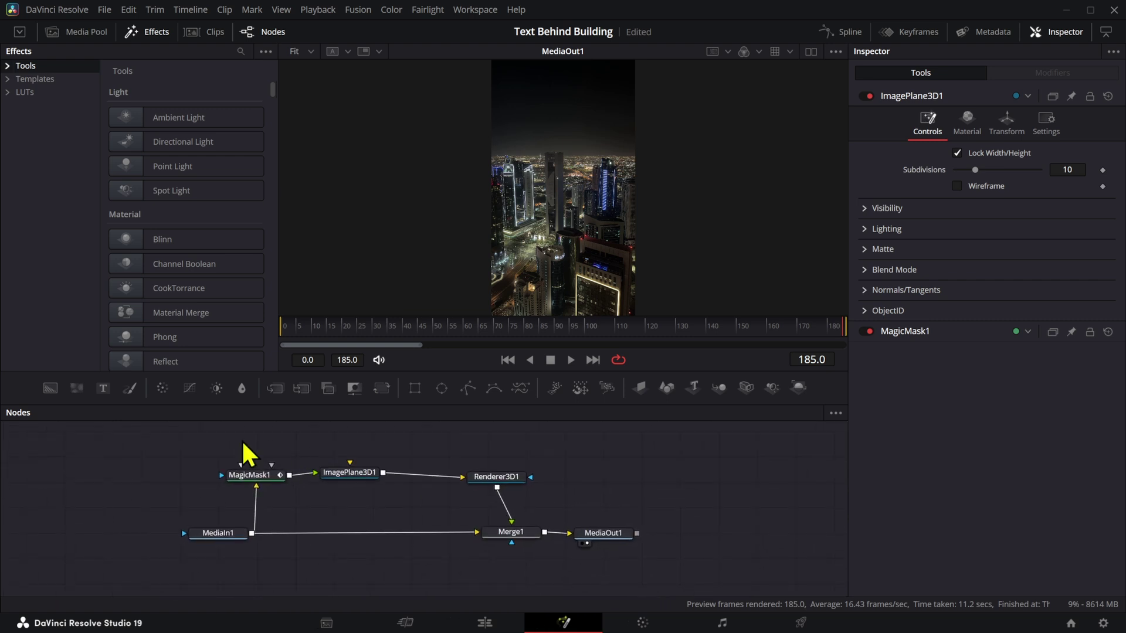
Add a Text+ node above the mask branch, enter "ALIENS ARE COMING" and show it in the viewer.
left_click_drag(172, 447, 175, 448)
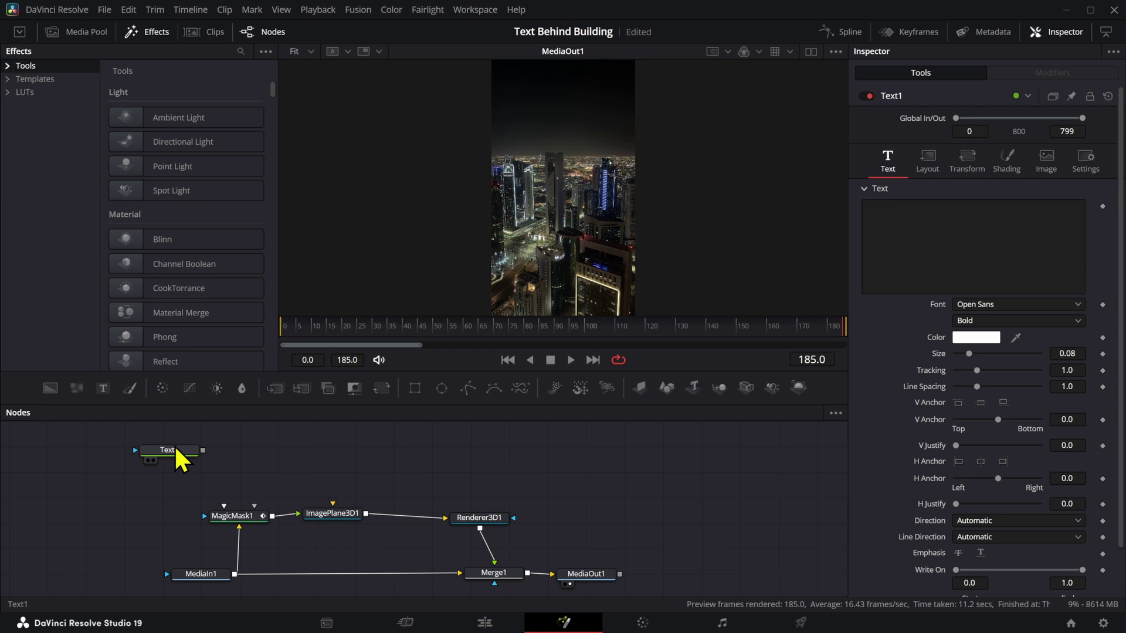
left_click(179, 453)
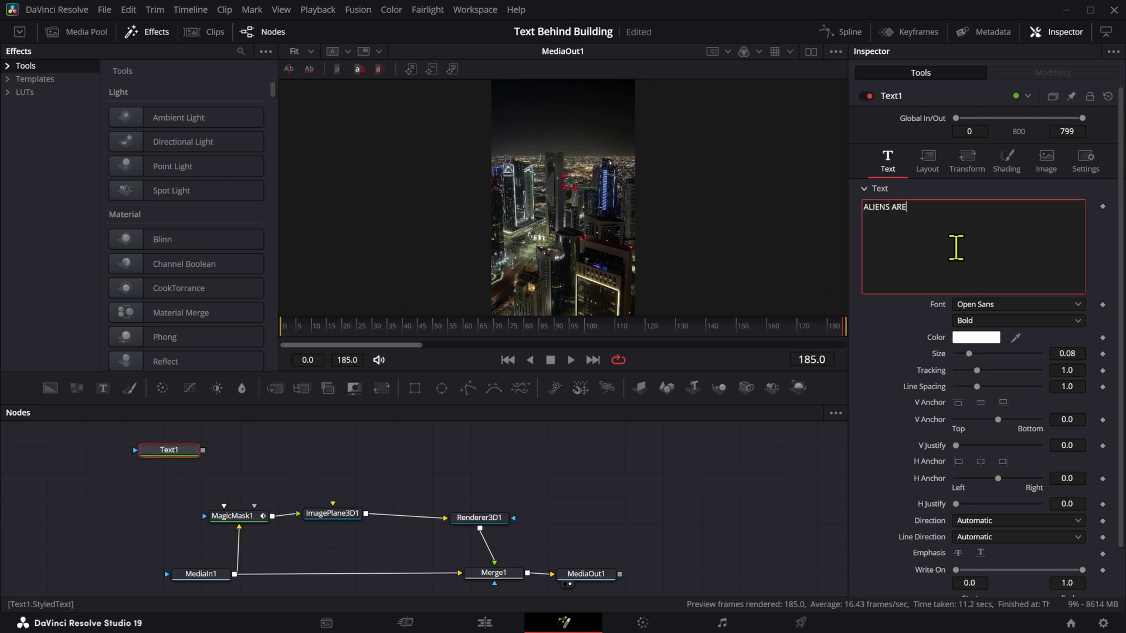
left_click(888, 354)
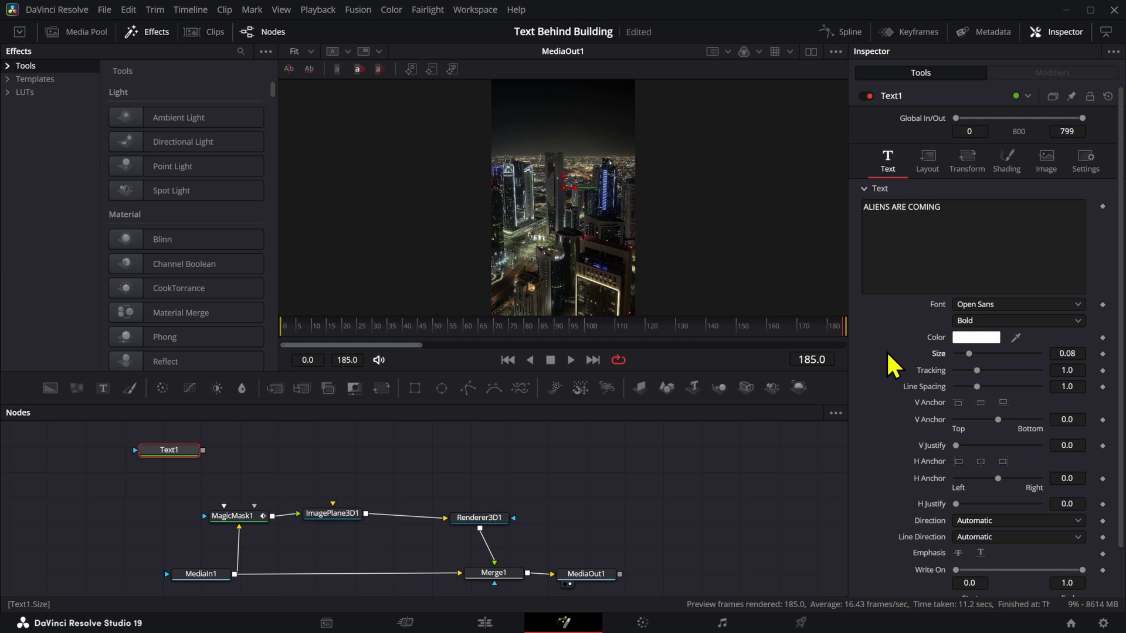
key("1")
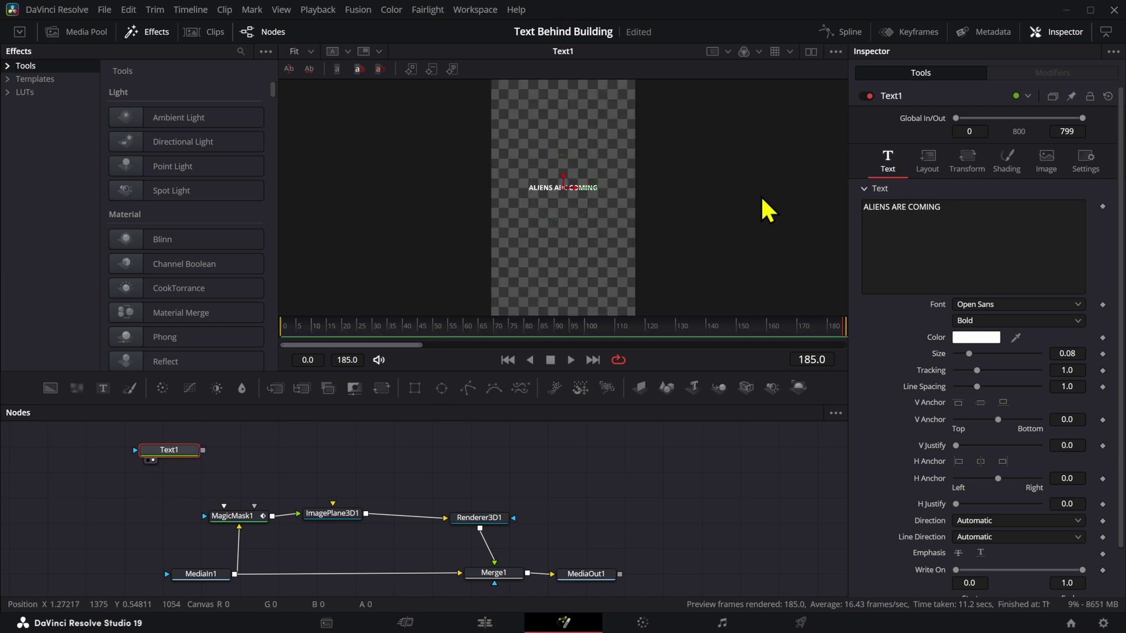
Disable Auto Resolution for Text1 and set its image size to 4096 wide by 547 high.
left_click(1055, 159)
scroll(605, 190, "down", 3)
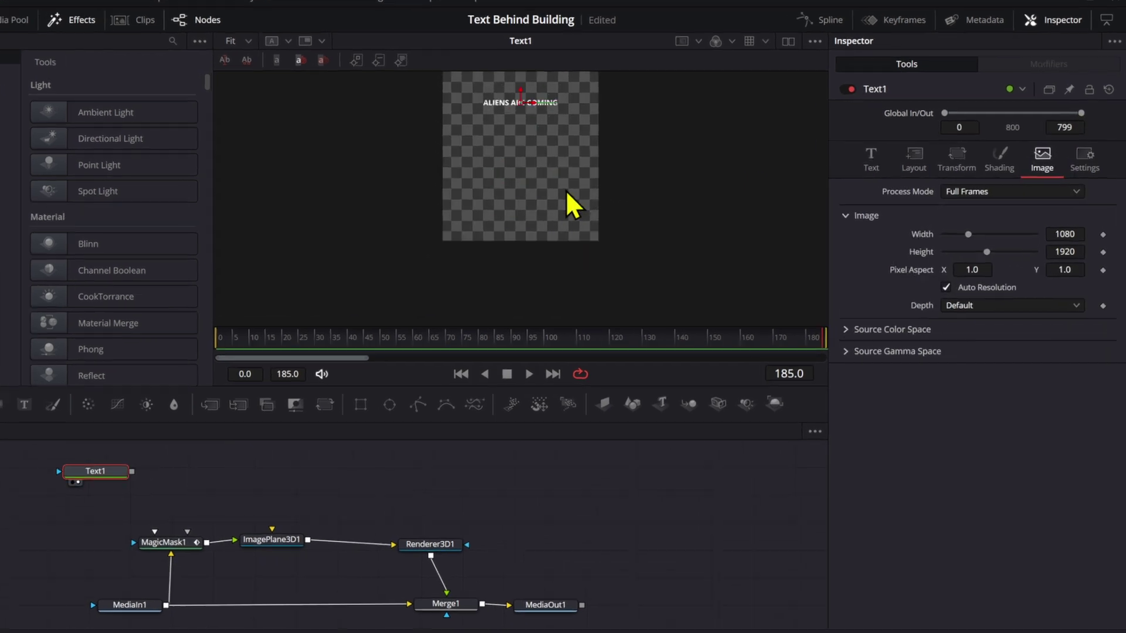
scroll(604, 190, "up", 2)
scroll(604, 190, "down", 3)
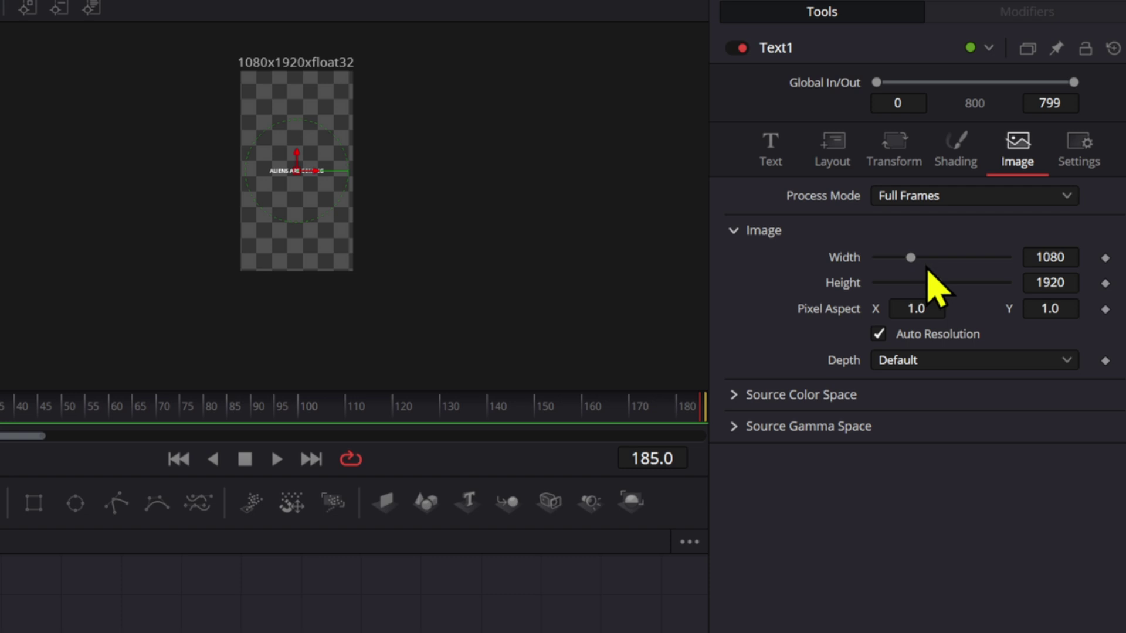
left_click(900, 335)
left_click_drag(1041, 257, 1054, 283)
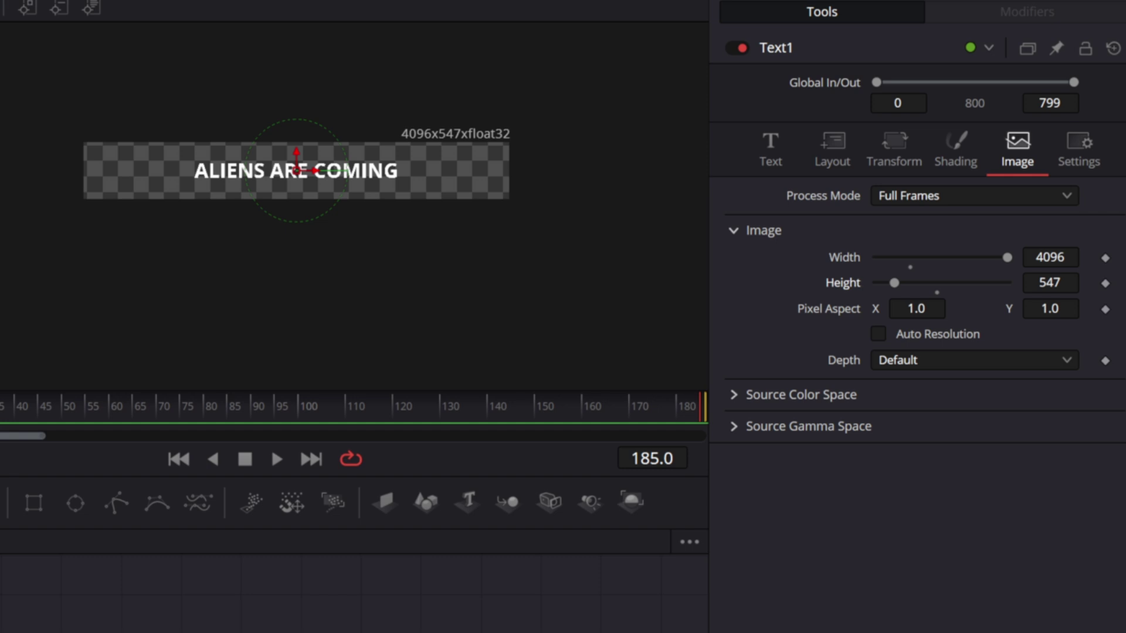
Set the title's font to Impact and increase its size to 0.1913.
left_click(773, 157)
left_click_drag(1034, 449, 1062, 449)
left_click(974, 331)
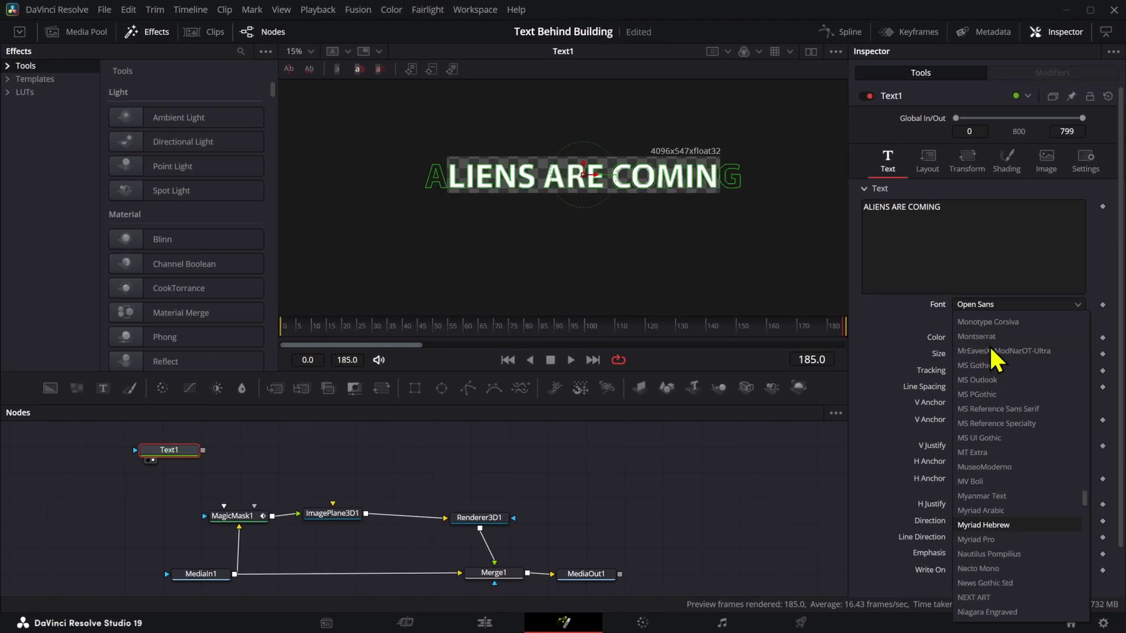
scroll(996, 359, "up", 5)
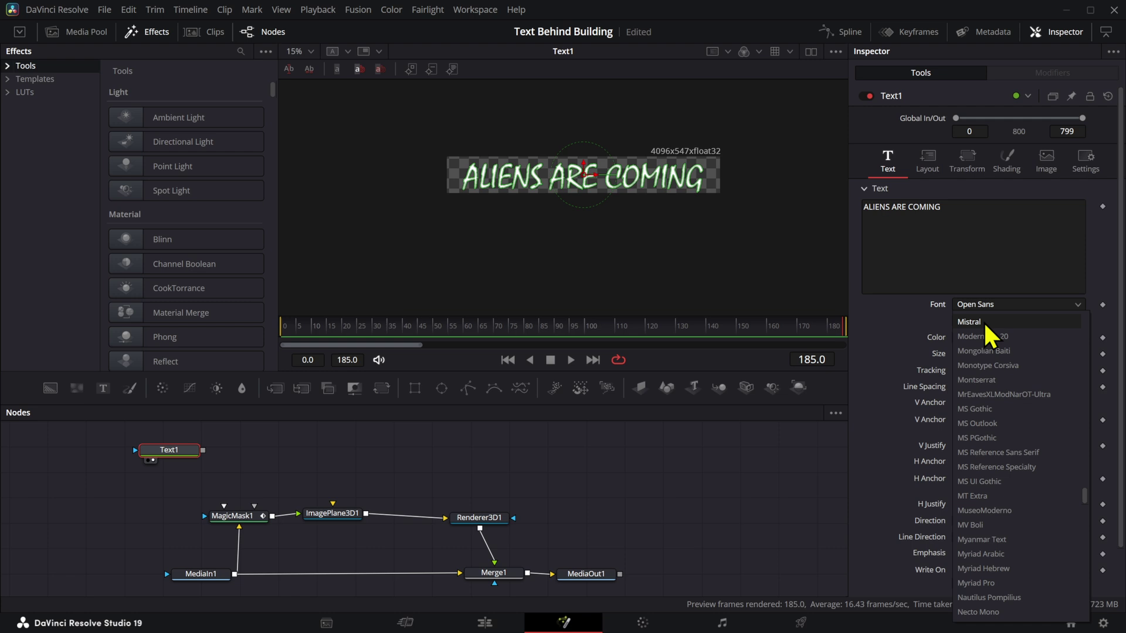
scroll(984, 357, "up", 15)
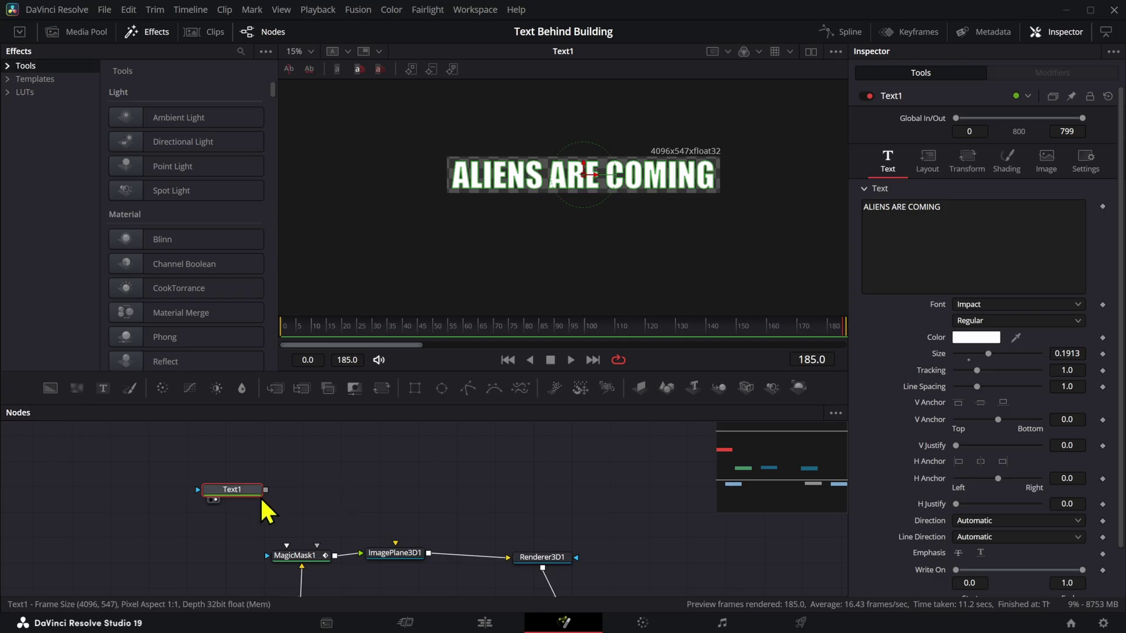
Connect Text1 to a new ImagePlane3D node and add a Bender3D node after it.
left_click_drag(640, 388, 310, 446)
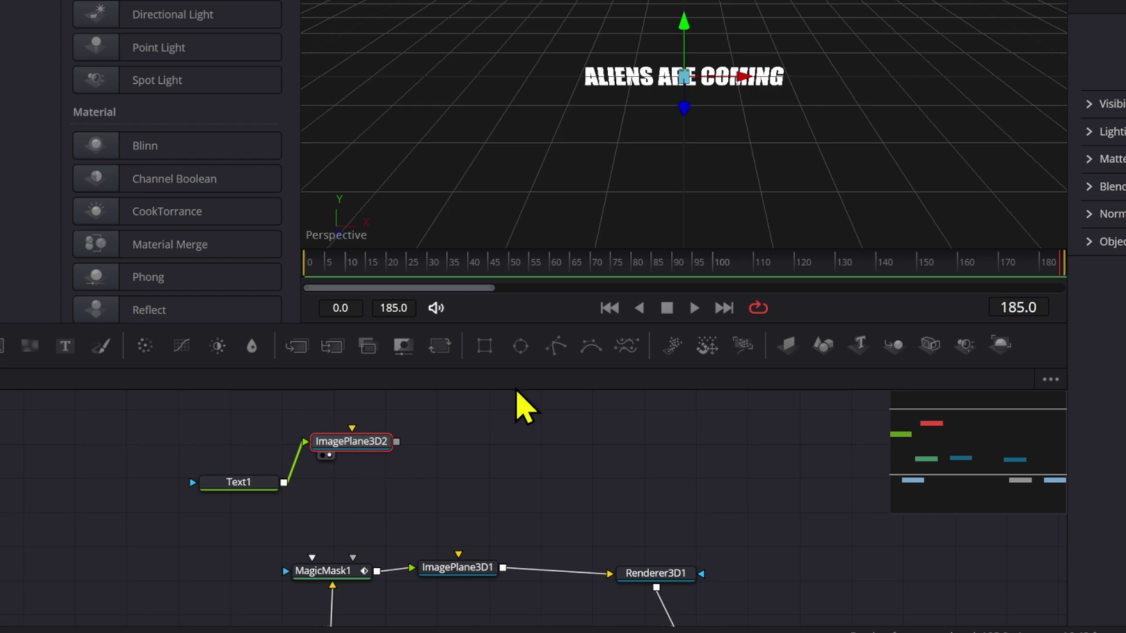
key("shift+space")
type("ben")
key("Return")
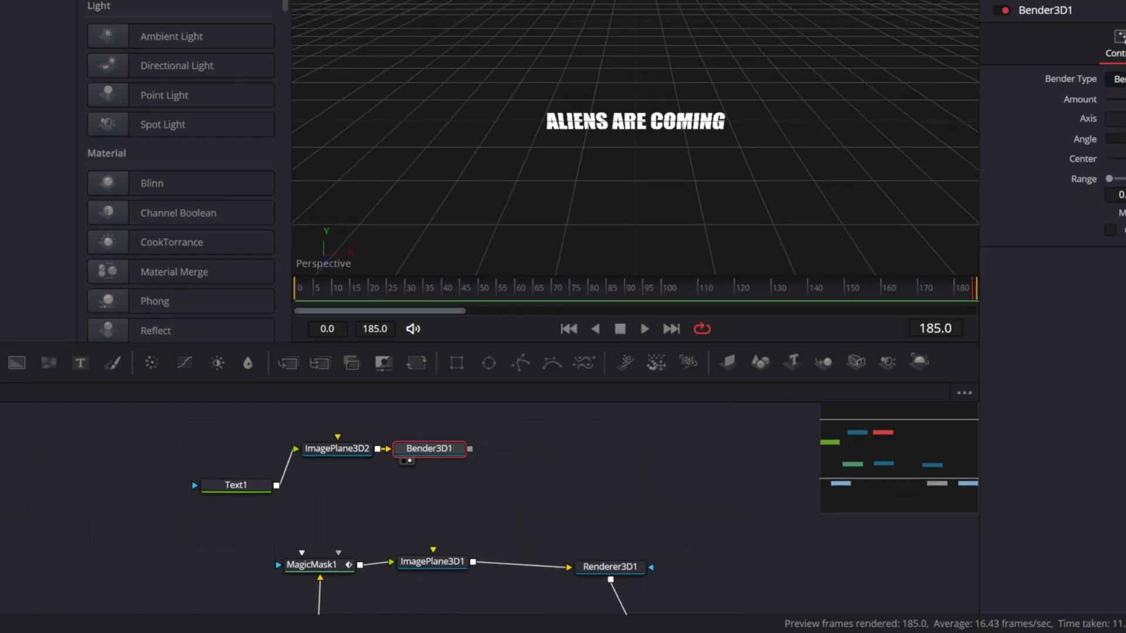
Bend the text plane into a ring with amount 1.0, axis X and angle -90.
left_click_drag(1078, 171, 1121, 171)
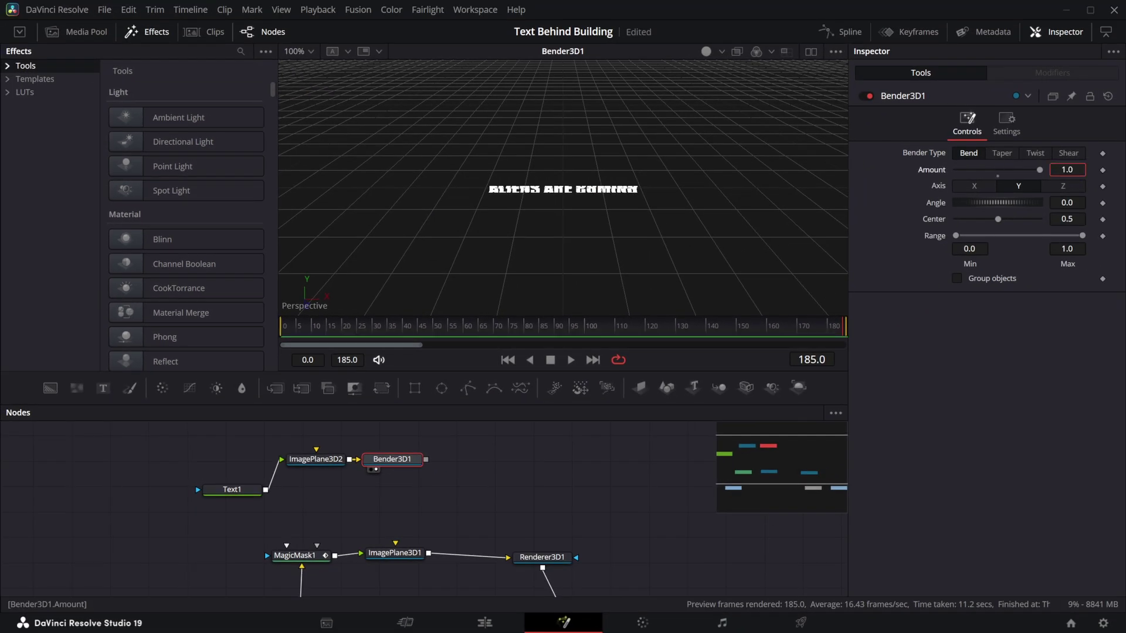
left_click_drag(1071, 205, 1022, 214)
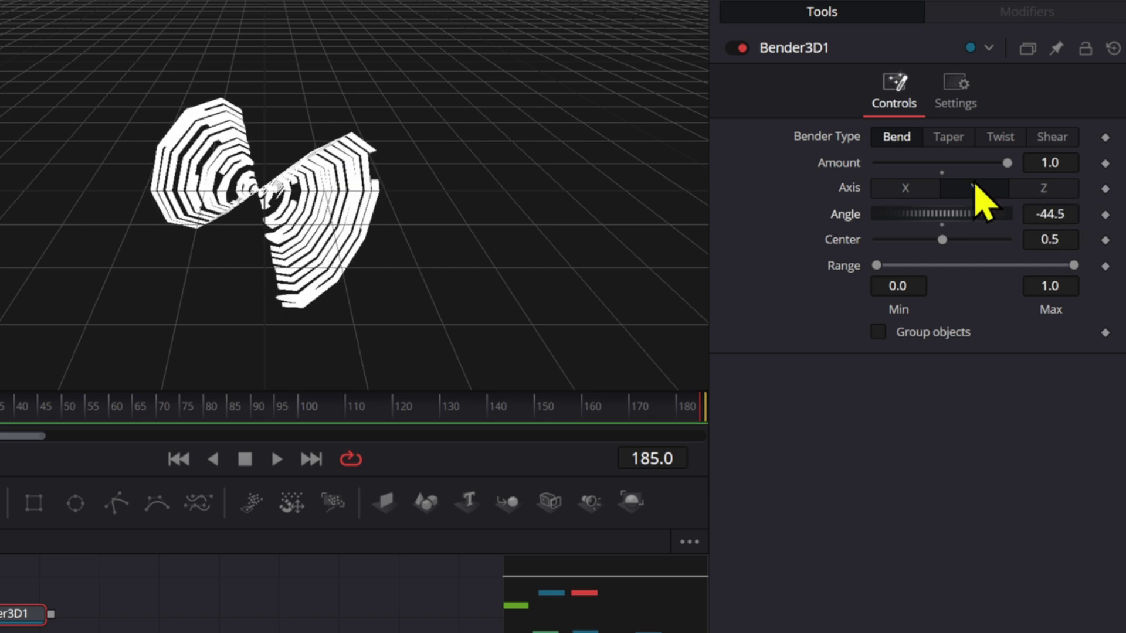
left_click(919, 192)
left_click_drag(360, 201, 704, 179)
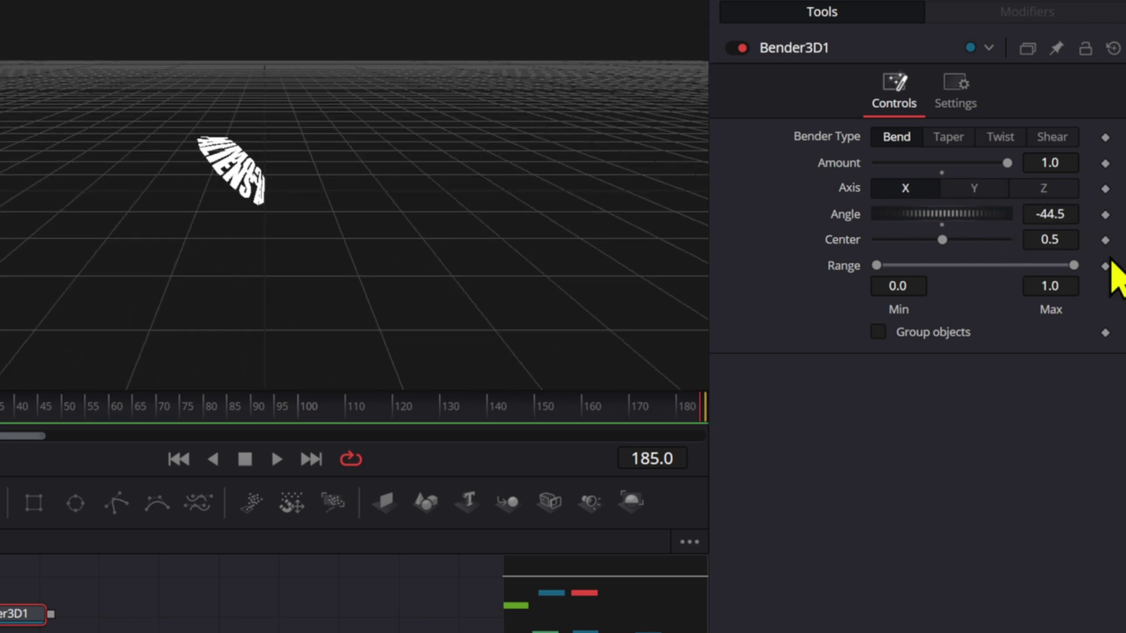
left_click_drag(1053, 214, 1011, 182)
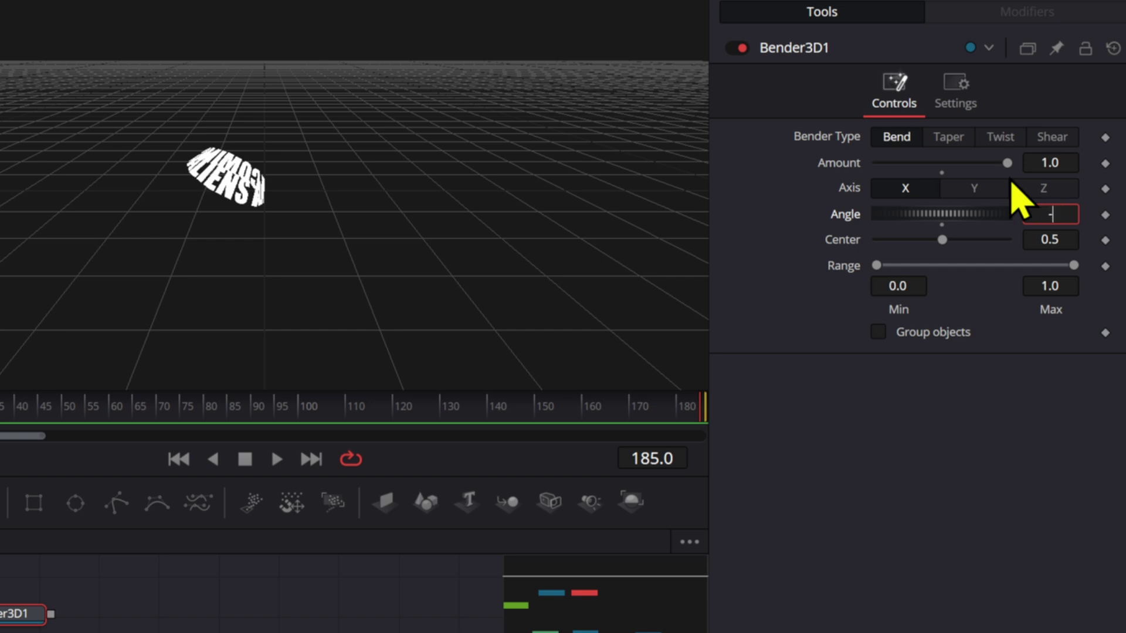
type("-90")
key("Tab")
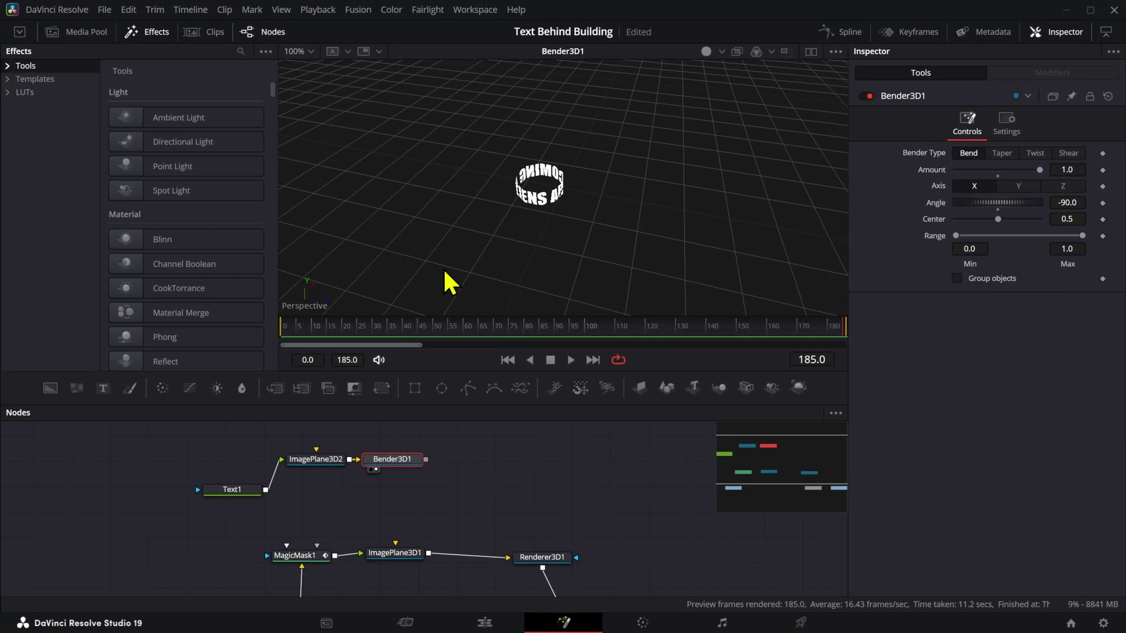
Delete the ImagePlane3D2 and Bender3D1 nodes.
left_click_drag(472, 437, 310, 487)
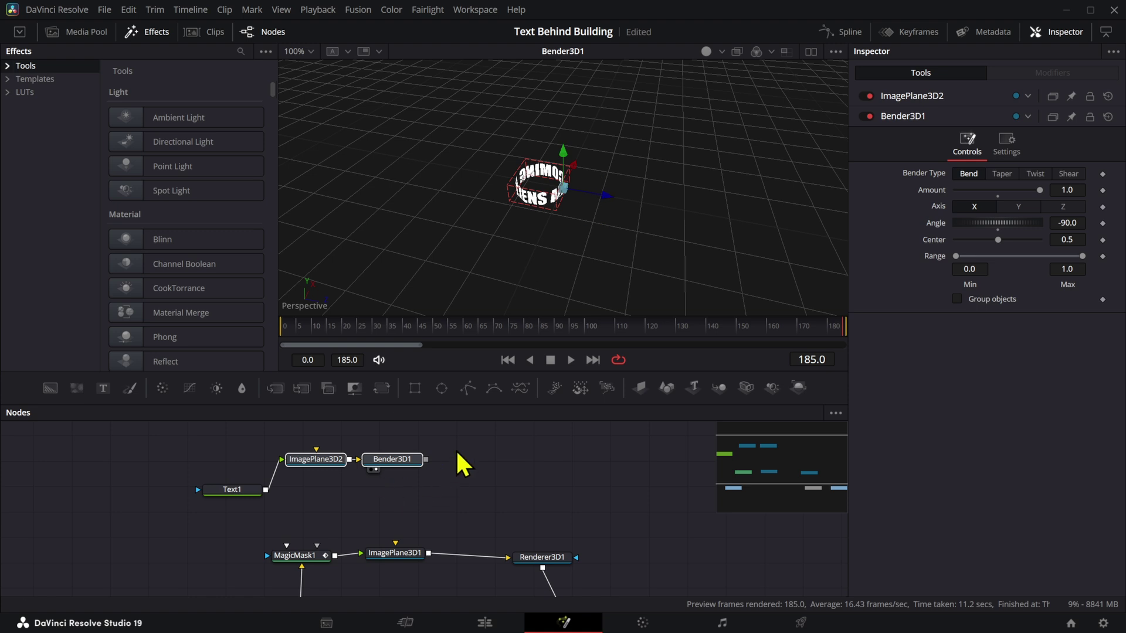
key("Delete")
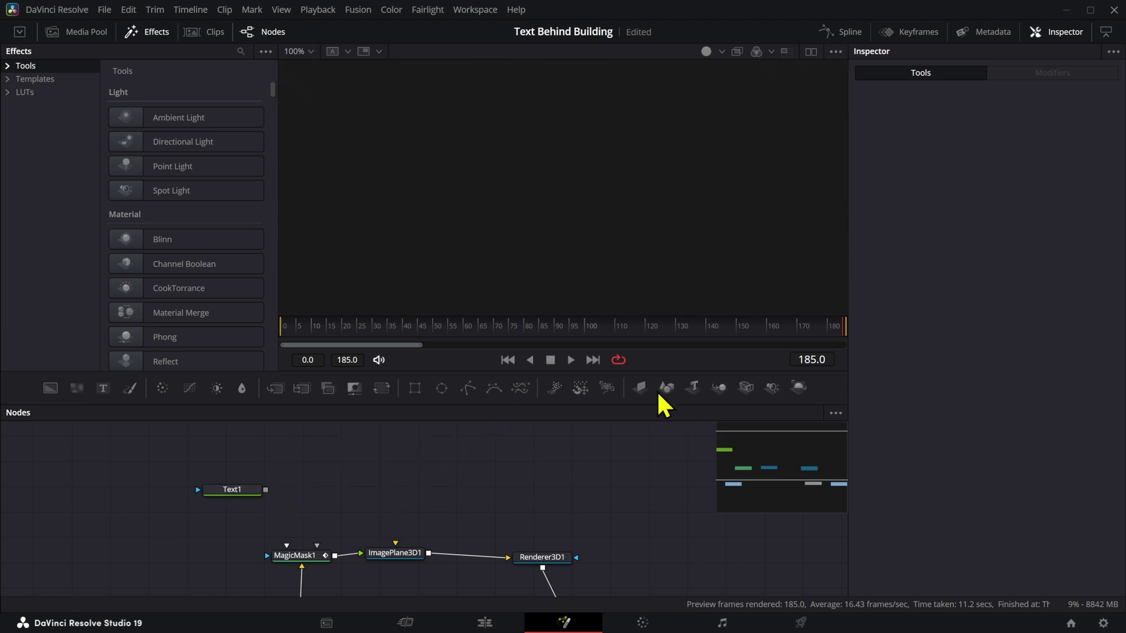
Connect Text1 to a new Shape3D node, show it in the viewer and set its shape to Cylinder.
left_click_drag(355, 464, 342, 474)
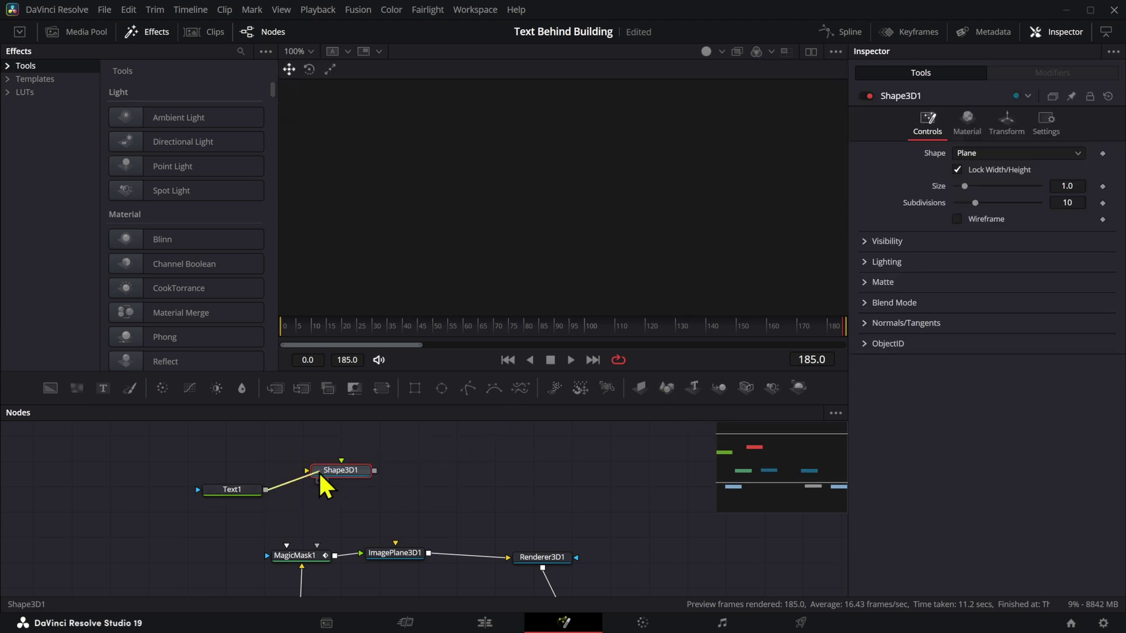
left_click(319, 481)
left_click(971, 123)
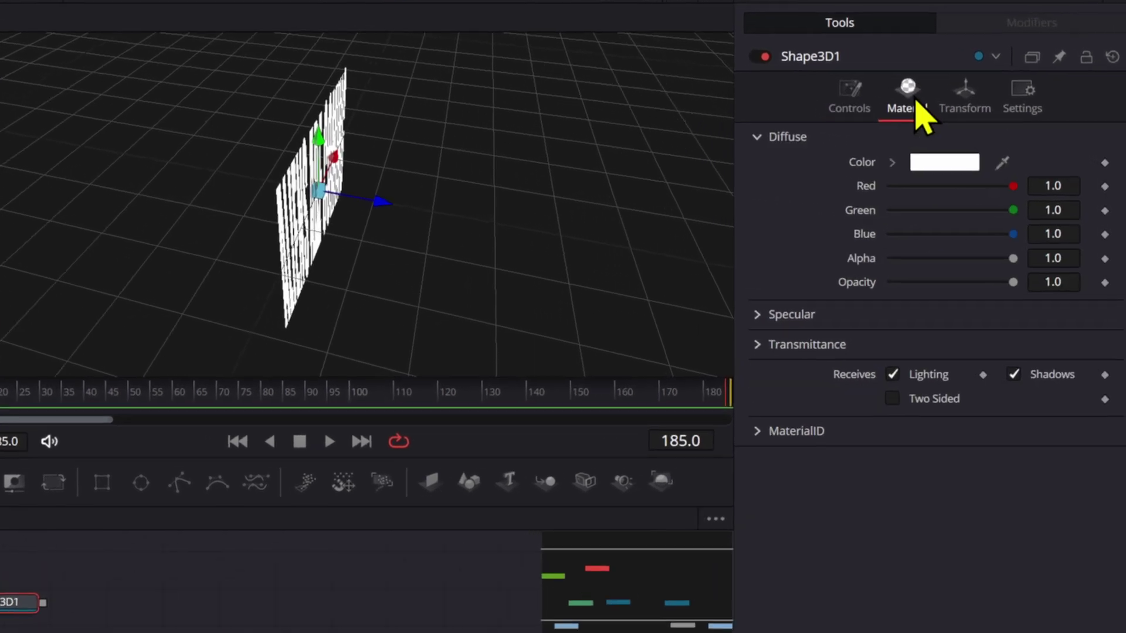
left_click(936, 121)
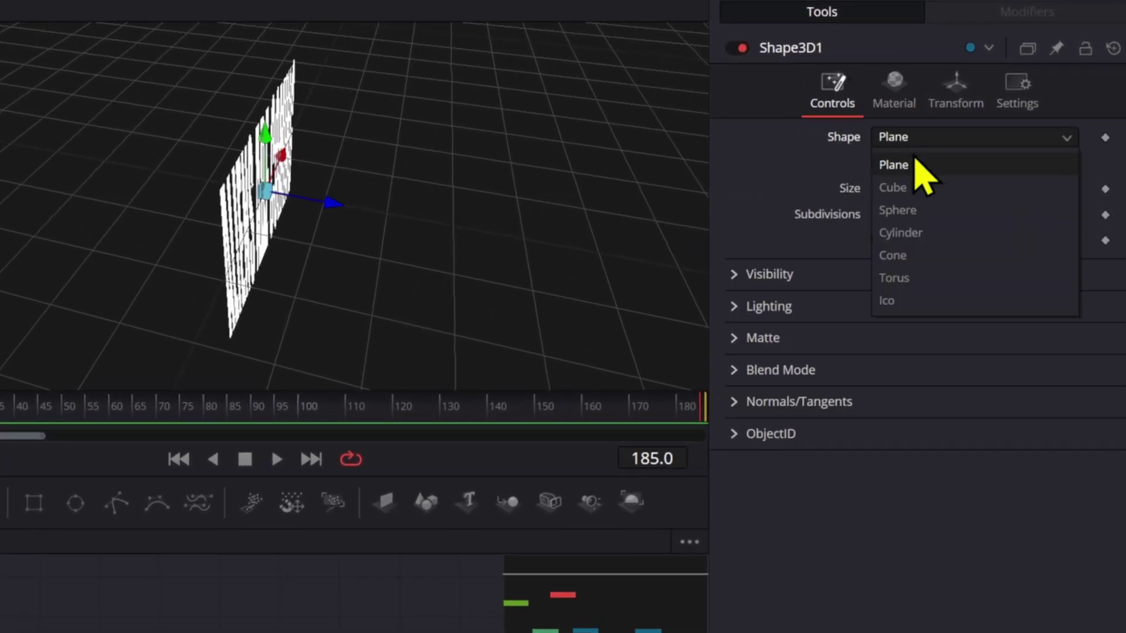
left_click(916, 234)
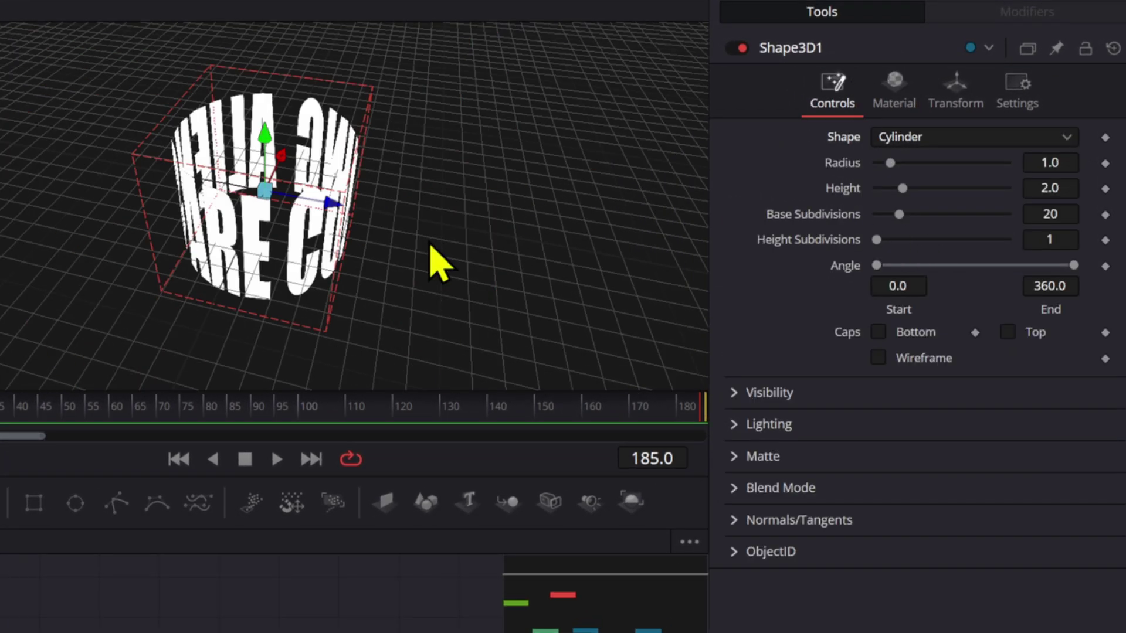
Set the cylinder's radius to 3.58 and its overall scale to 0.135.
left_click_drag(434, 264, 317, 239)
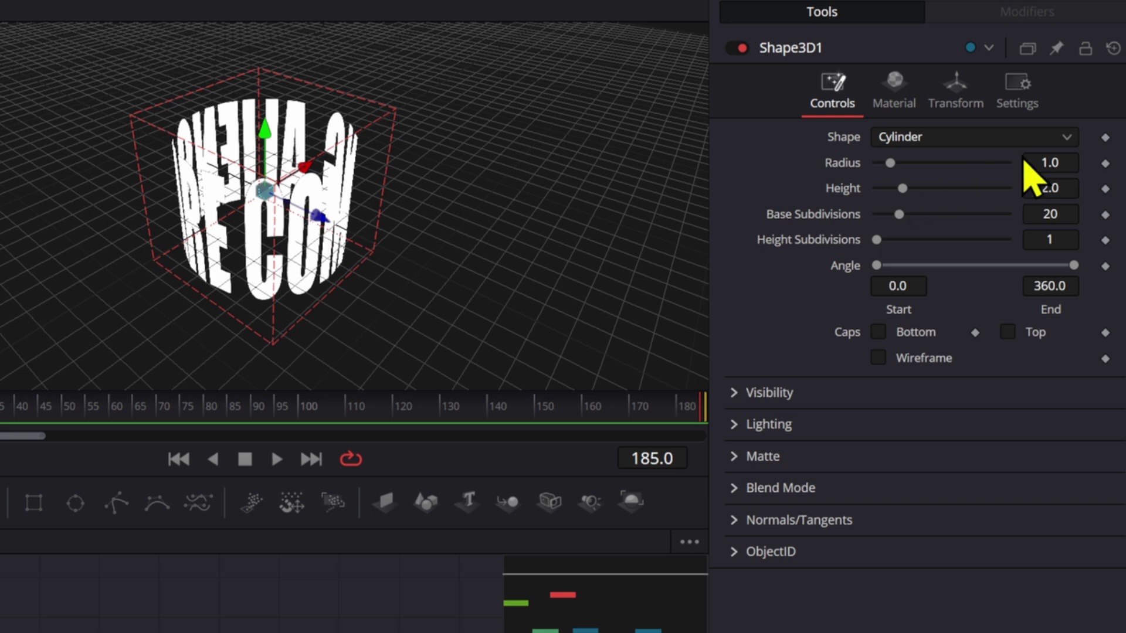
left_click_drag(1041, 170, 1083, 170)
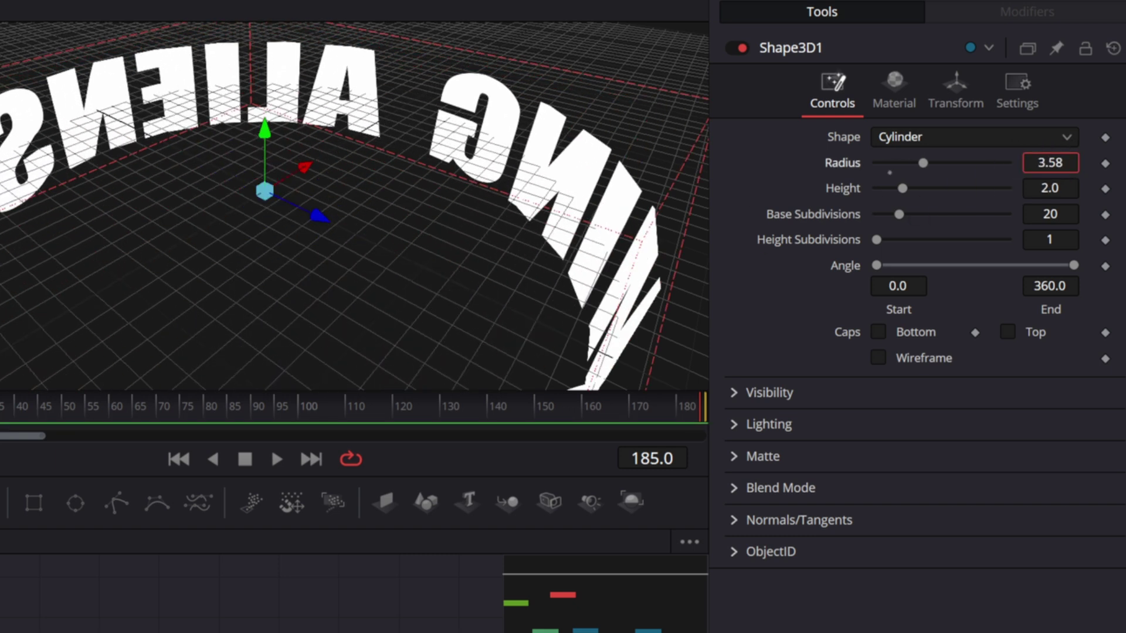
left_click(967, 108)
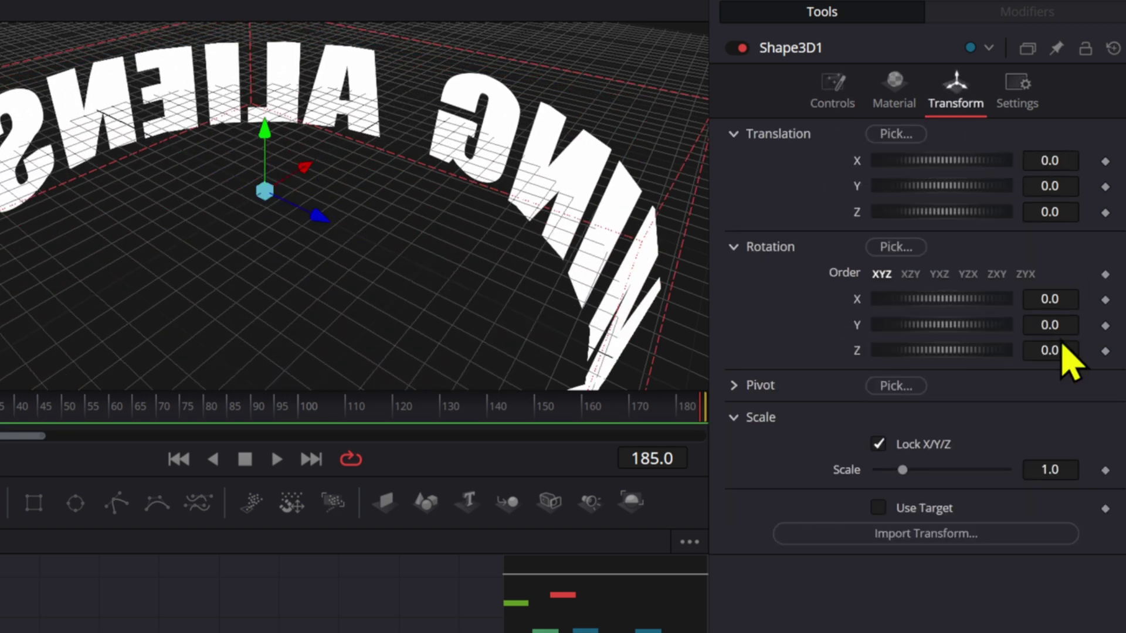
left_click_drag(1058, 465, 942, 519)
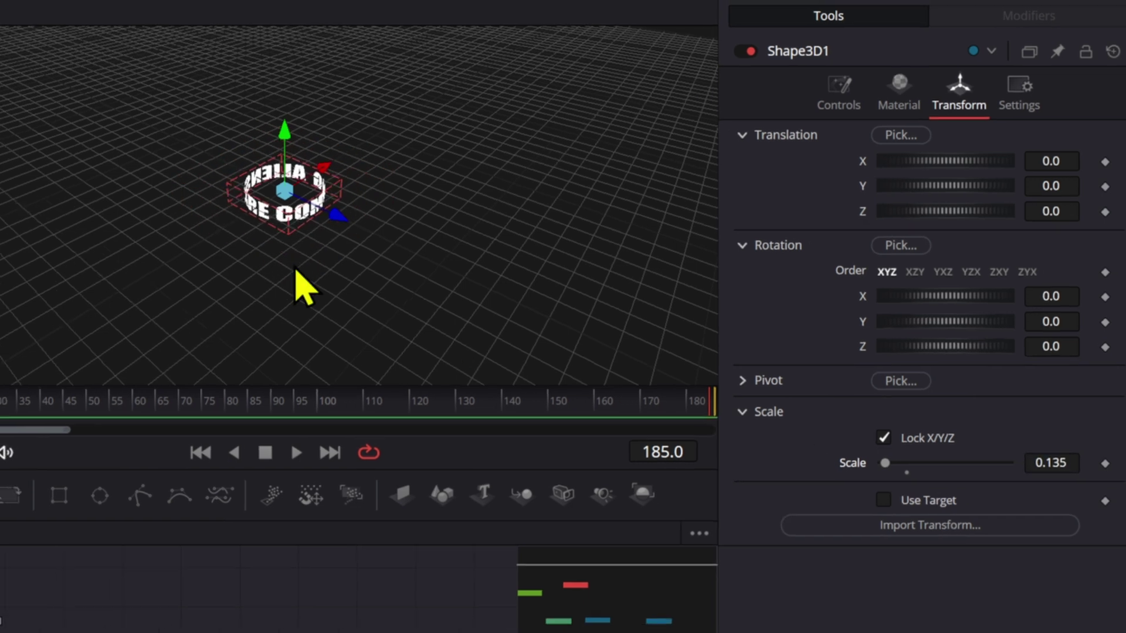
Combine Shape3D1 with ImagePlane3D1 in a Merge3D node before Renderer3D1 and show the merge in the viewer.
left_click_drag(295, 269, 258, 215)
left_click_drag(351, 522, 240, 494)
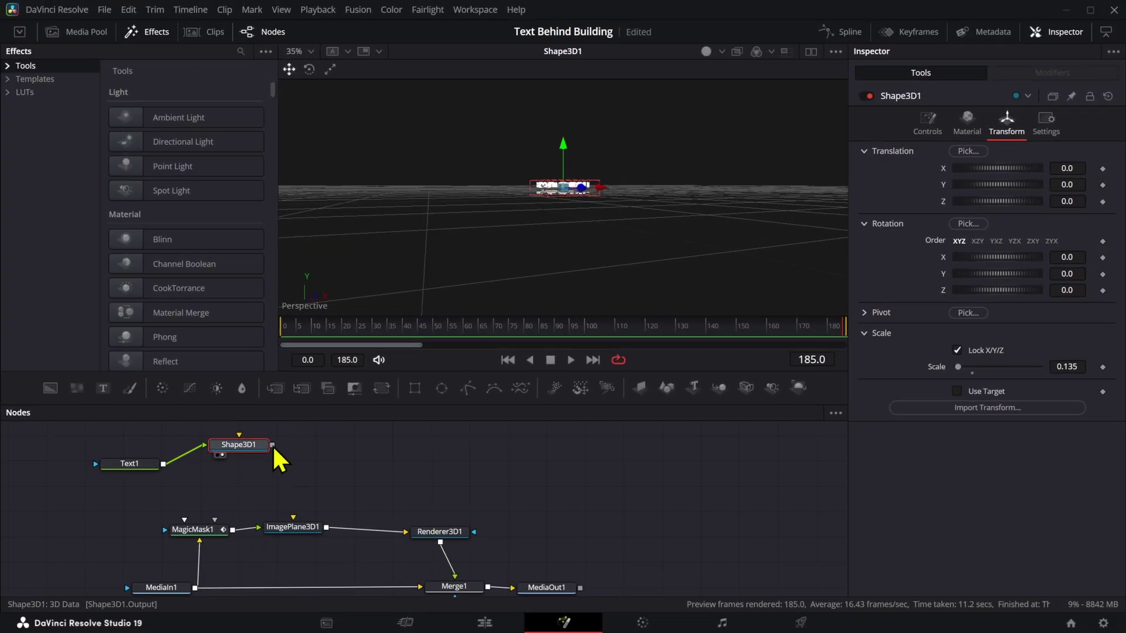
left_click_drag(272, 445, 326, 528)
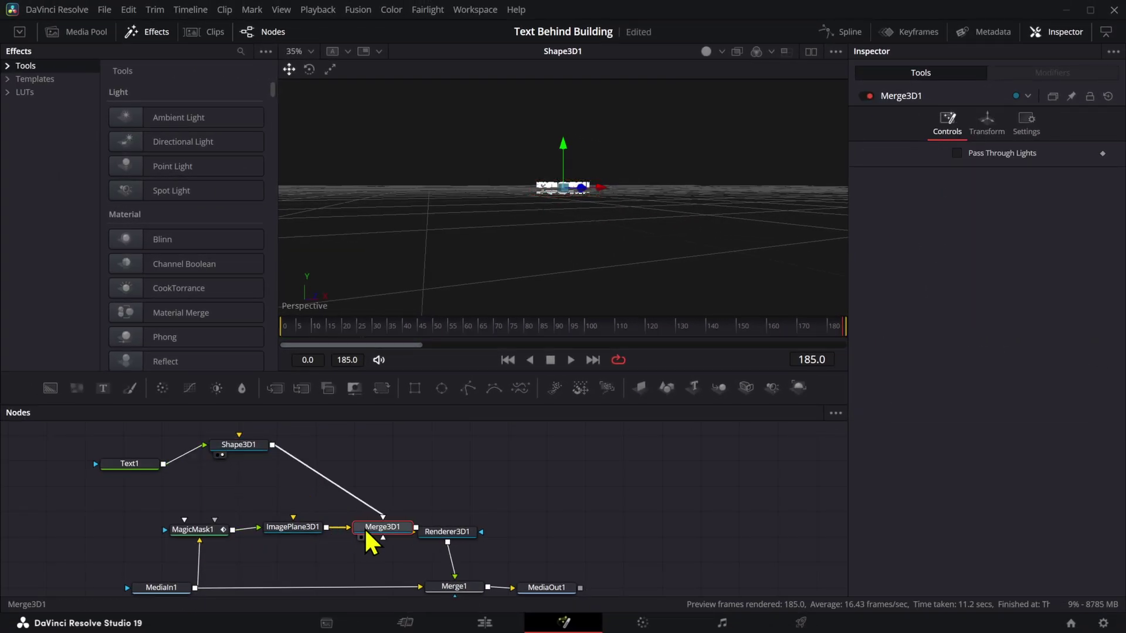
key("1")
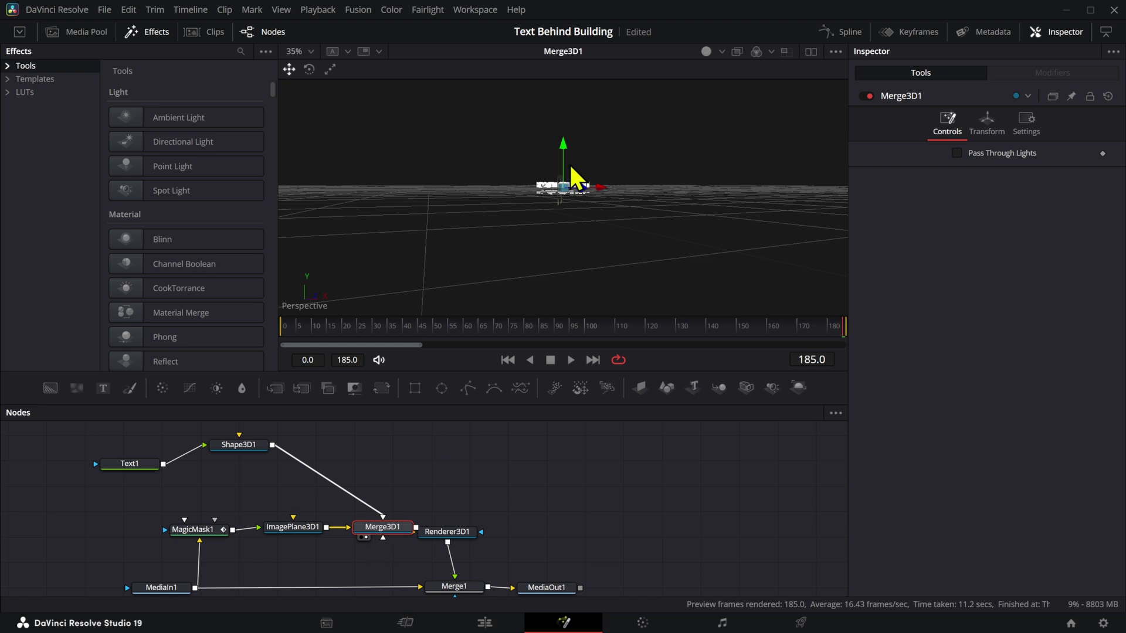
scroll(557, 217, "up", 10)
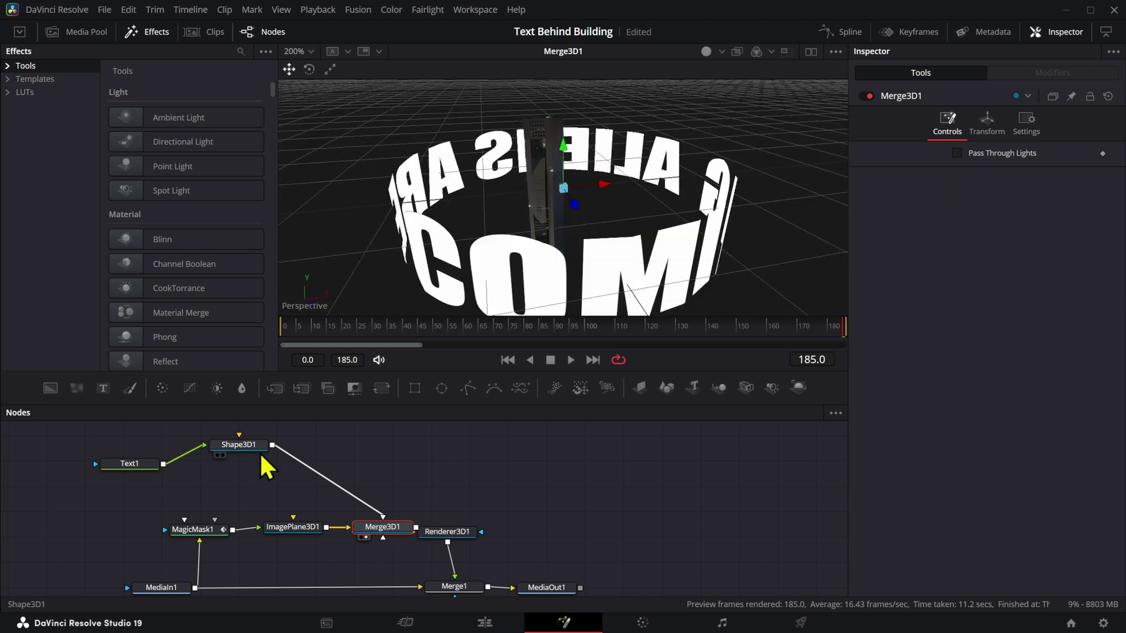
Scale Shape3D1 down to 0.041 and place it around the tower's upper part at about X -0.048, Y 0.105, Z -0.075.
left_click(259, 449)
mouse_move(1070, 364)
left_mouse_down()
mouse_move(1000, 364)
mouse_move(1061, 365)
left_mouse_up()
mouse_move(593, 217)
left_mouse_down()
mouse_move(671, 227)
mouse_move(593, 236)
left_mouse_up()
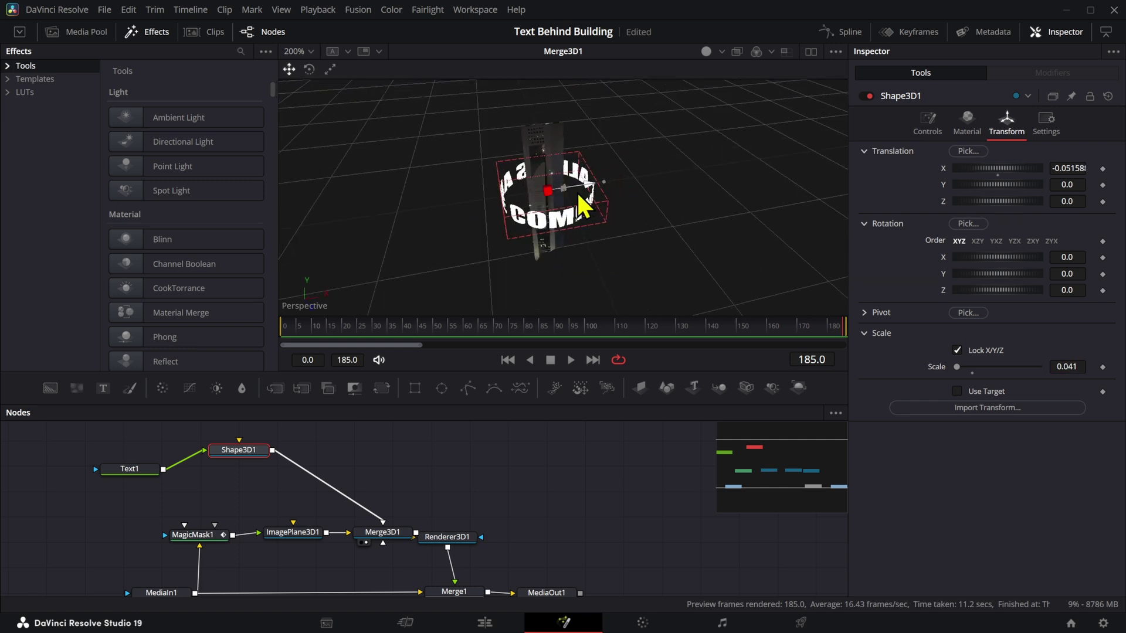
left_click_drag(554, 184, 554, 160)
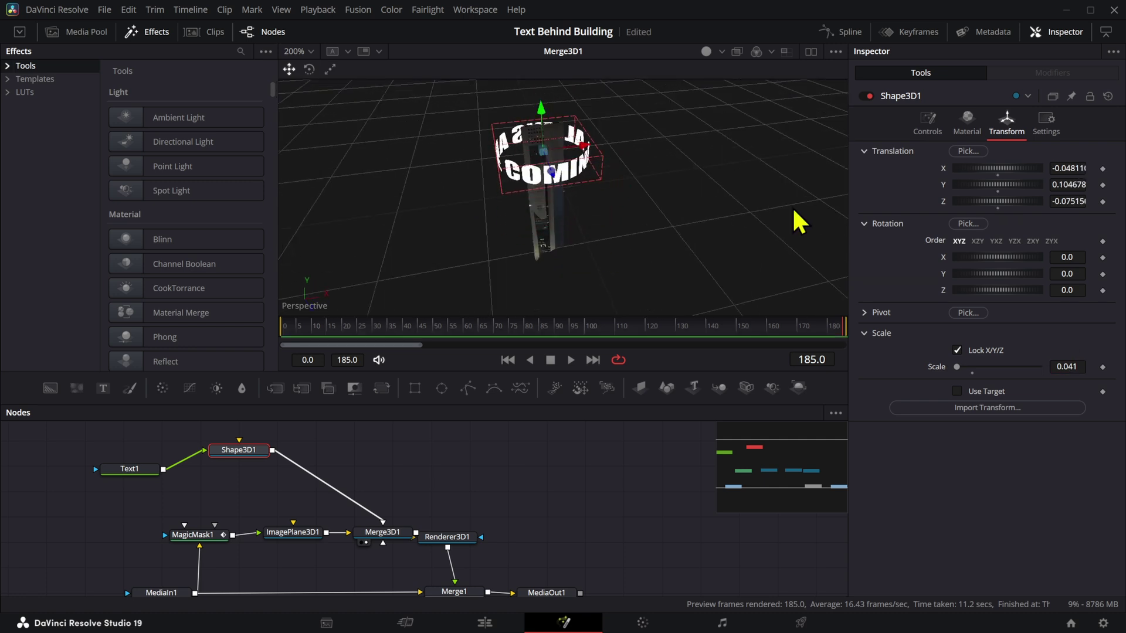
Keyframe Shape3D1's Y rotation from near the timeline's start to frame 185, and preview the spin in the 3D scene and MediaOut1.
mouse_move(1065, 274)
left_mouse_down()
mouse_move(1091, 274)
mouse_move(995, 275)
mouse_move(1060, 275)
left_mouse_up()
left_click(297, 327)
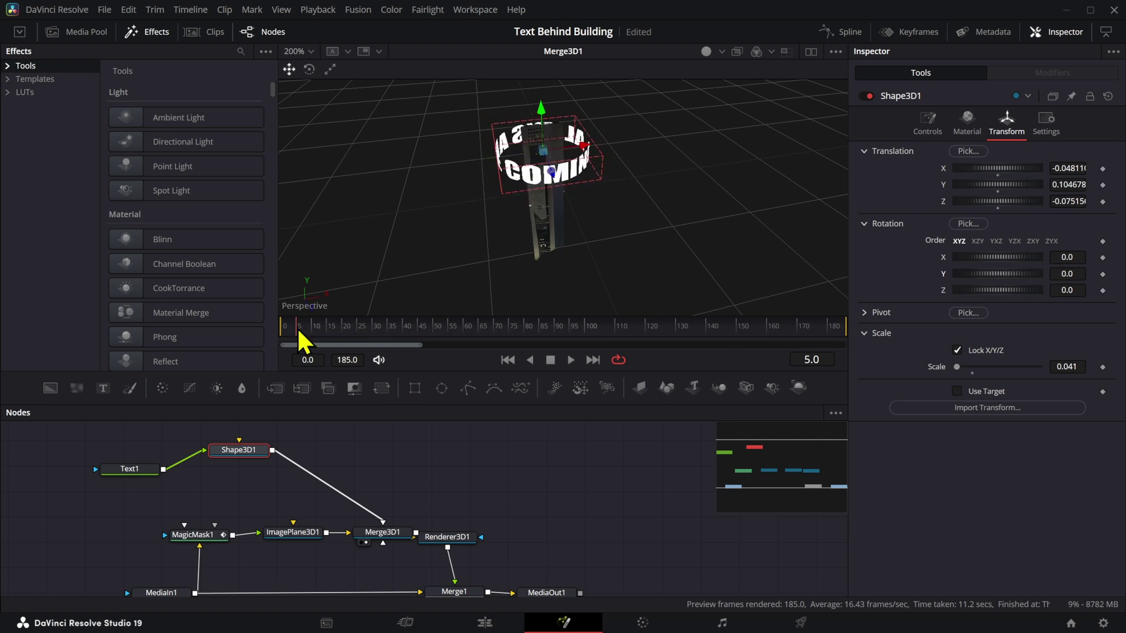
left_click(1103, 274)
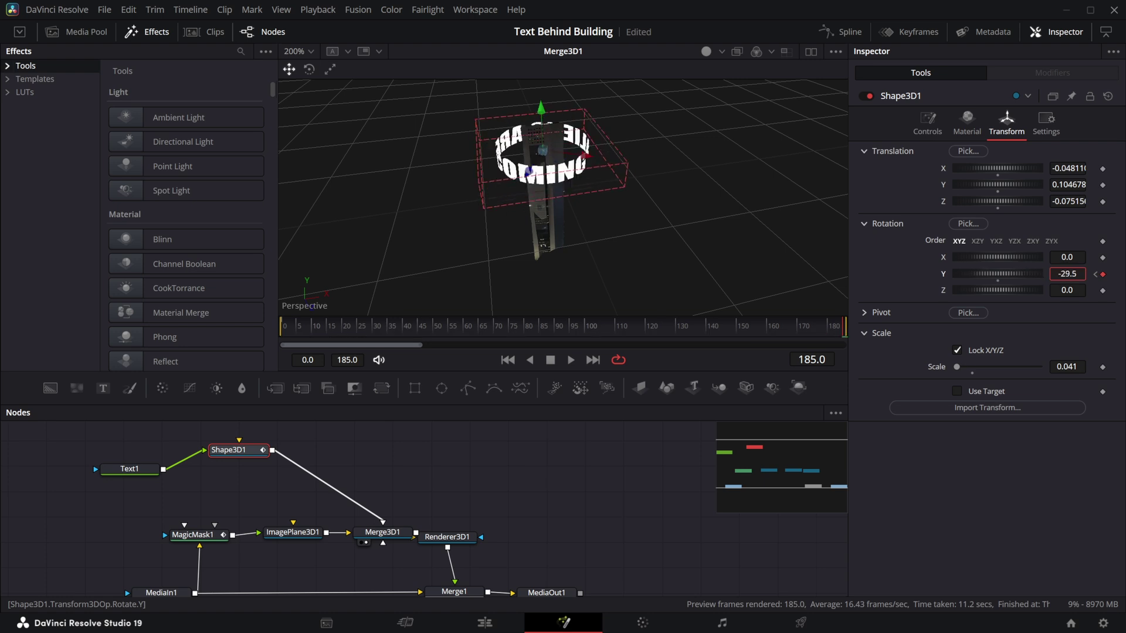
left_click_drag(1067, 274, 1059, 274)
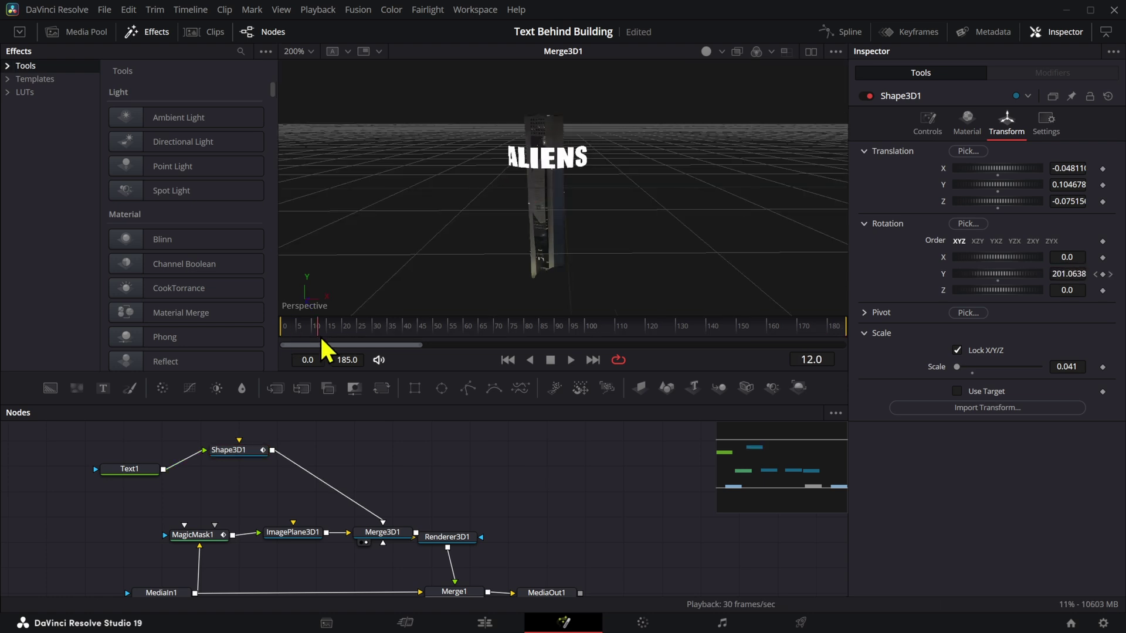
left_click_drag(440, 269, 746, 167)
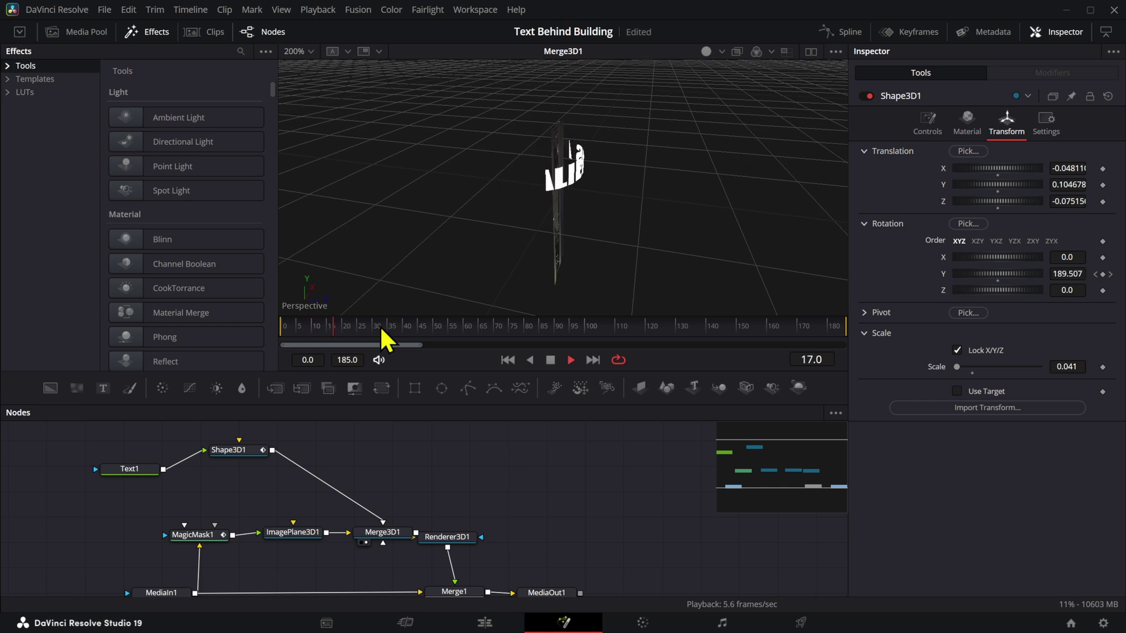
key("space")
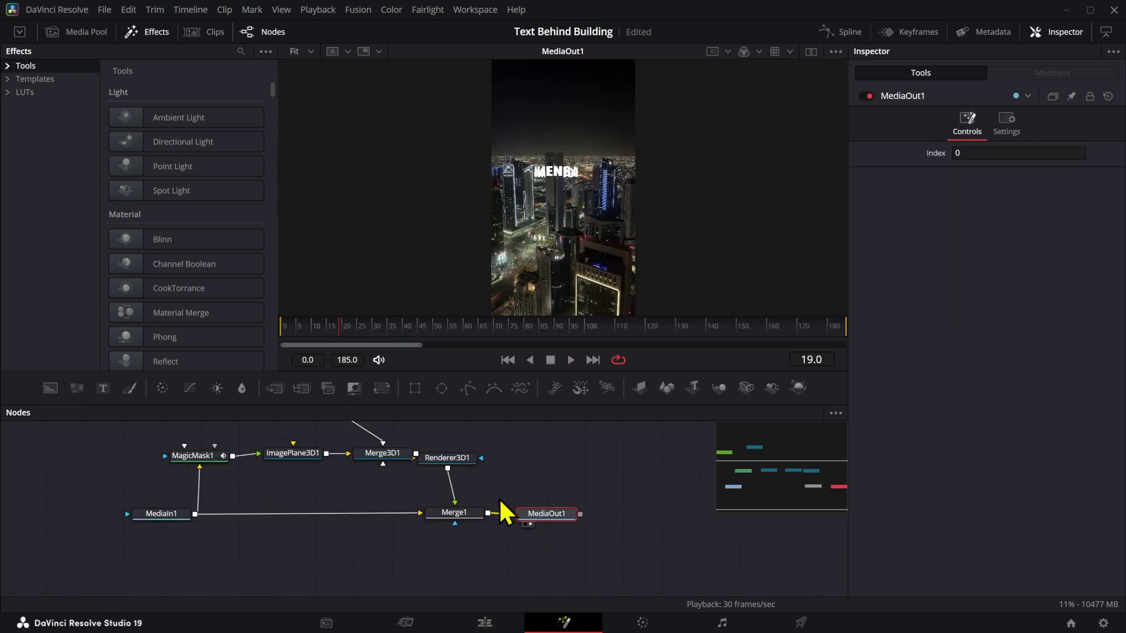
Show Merge3D1 again, reposition Shape3D1 around the tower at about X -0.066, Y 0.073, Z 0.011, and play back the spin.
scroll(499, 497, "up", 3)
left_click(383, 532)
key("1")
left_click_drag(566, 166, 617, 218)
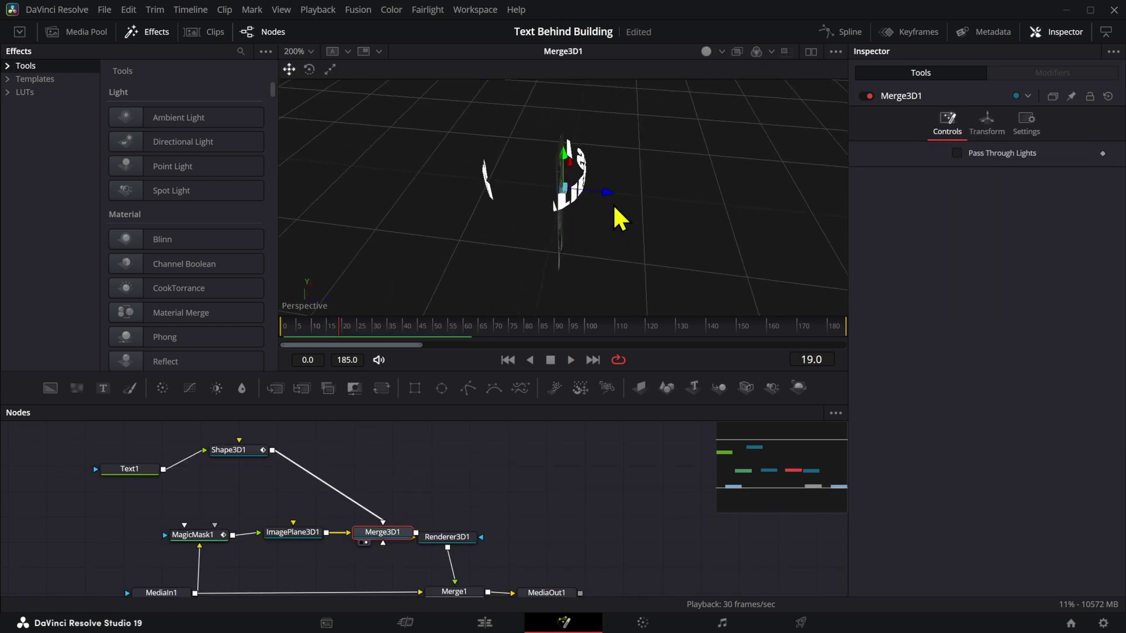
left_click(258, 452)
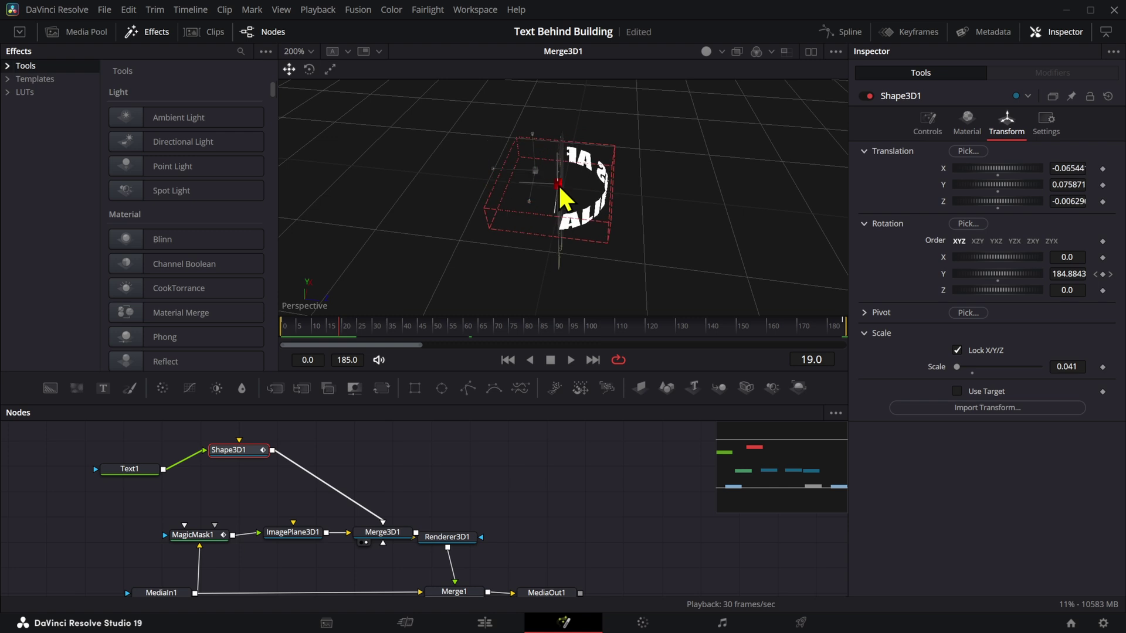
left_click_drag(580, 201, 492, 151)
key("space")
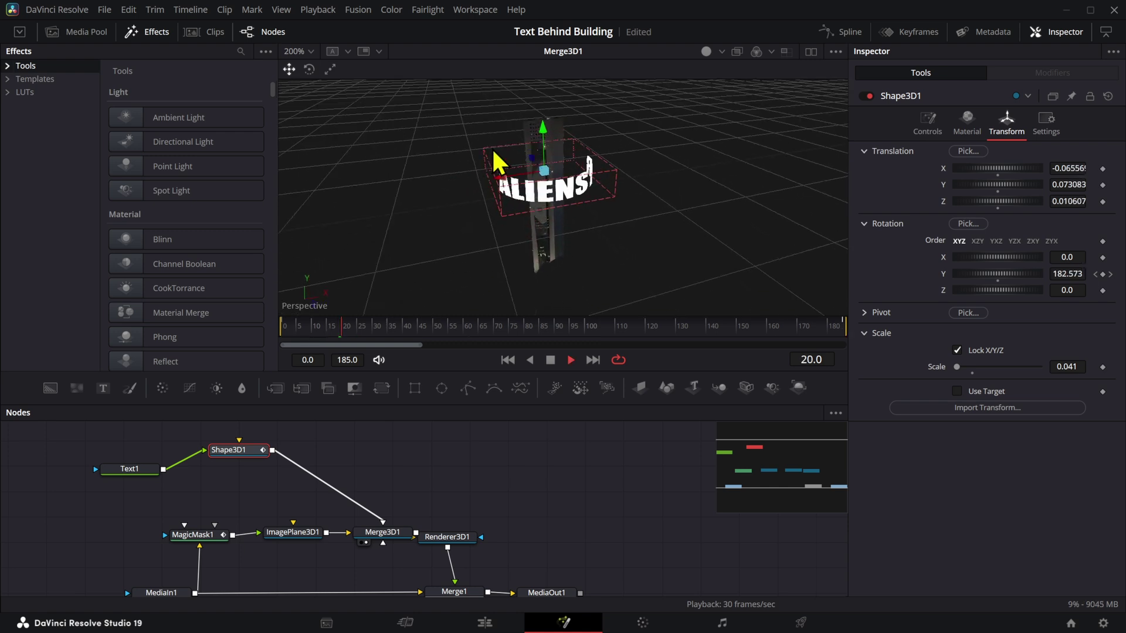
key("space")
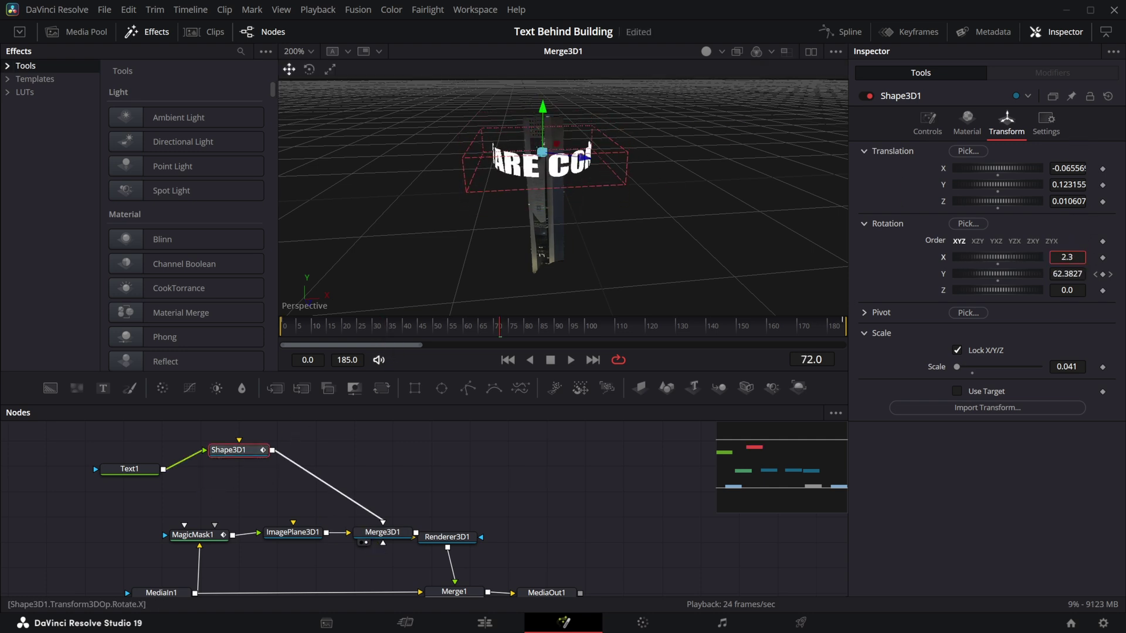
Undo the trial X rotation of Shape3D1, add a Transform 3D node after it, and show that node in the viewer.
mouse_move(985, 257)
left_mouse_down()
mouse_move(998, 257)
mouse_move(982, 246)
left_mouse_up()
key("ctrl+z")
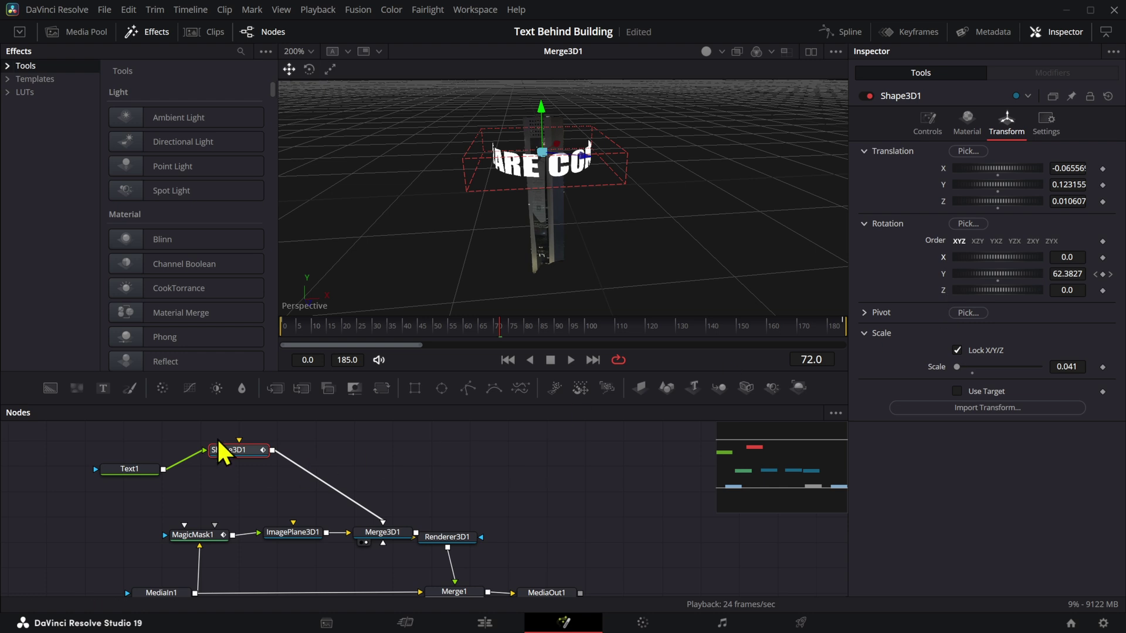
key("shift+space")
type("transform")
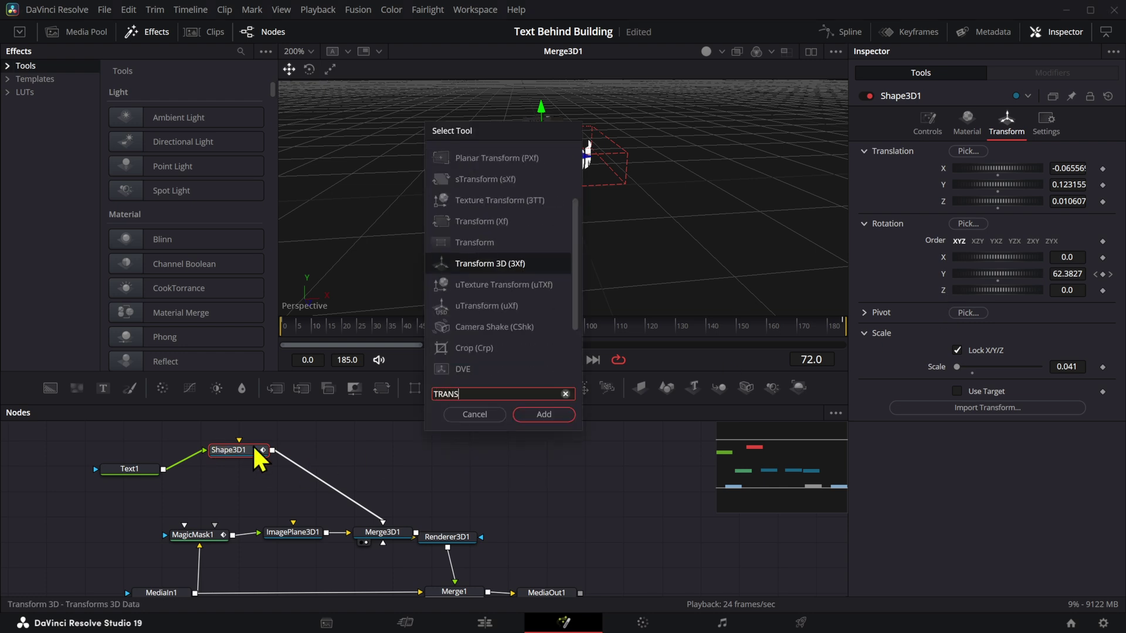
key("Return")
left_click_drag(550, 140, 652, 192)
key("1")
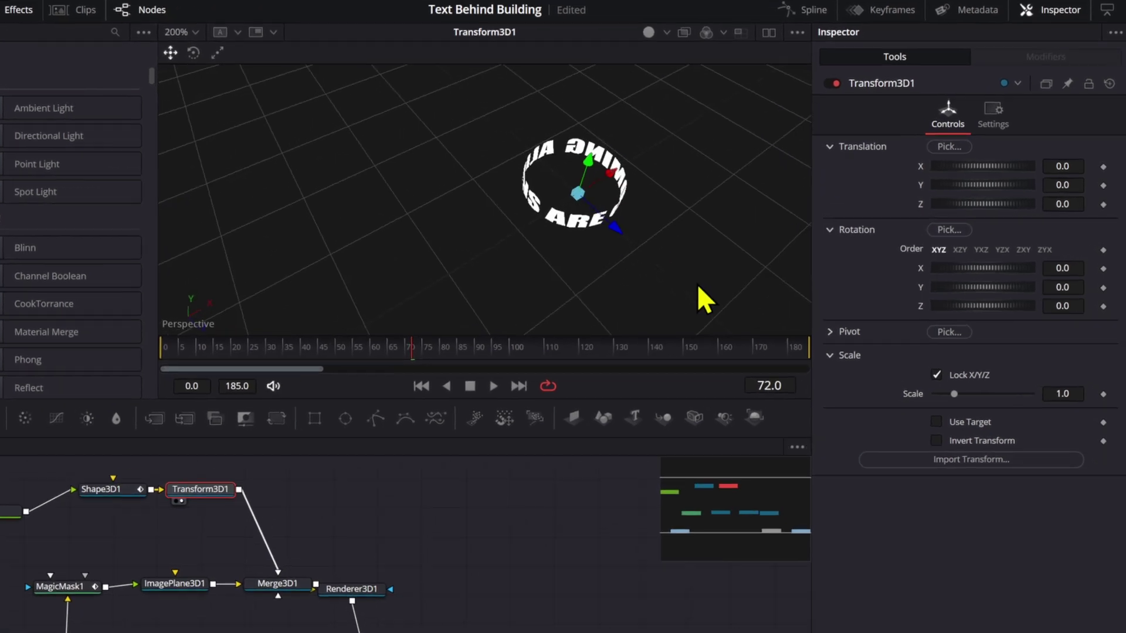
Shift Transform3D1's X pivot to -0.058 at the centre of the text ring, testing the rotation and undoing each test.
left_click_drag(1047, 316, 952, 325)
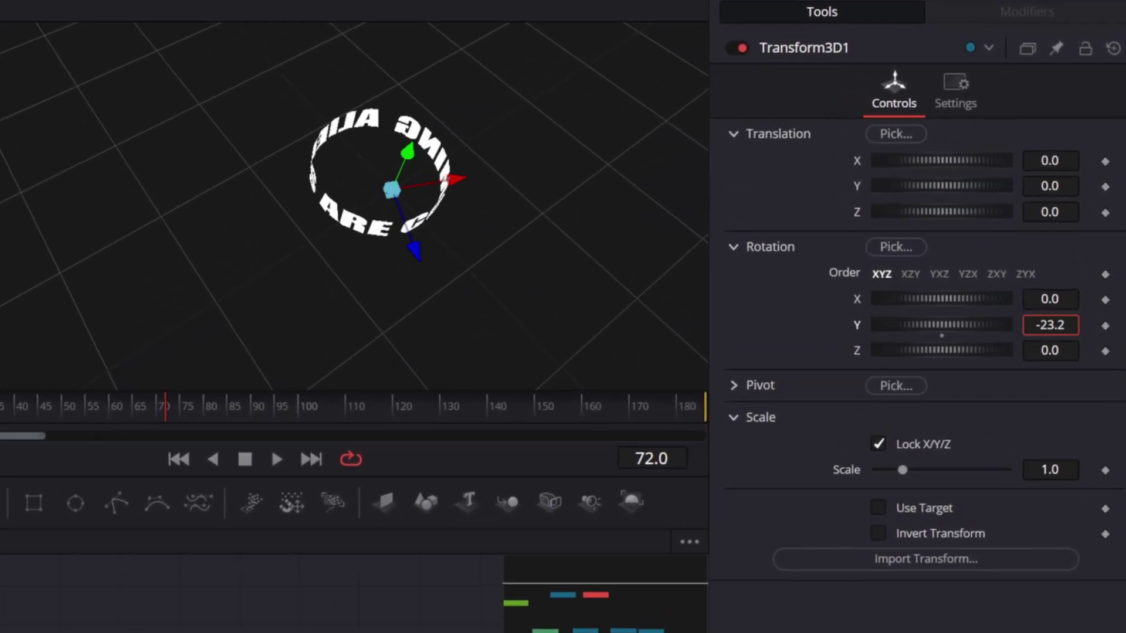
key("ctrl+z")
left_click(733, 386)
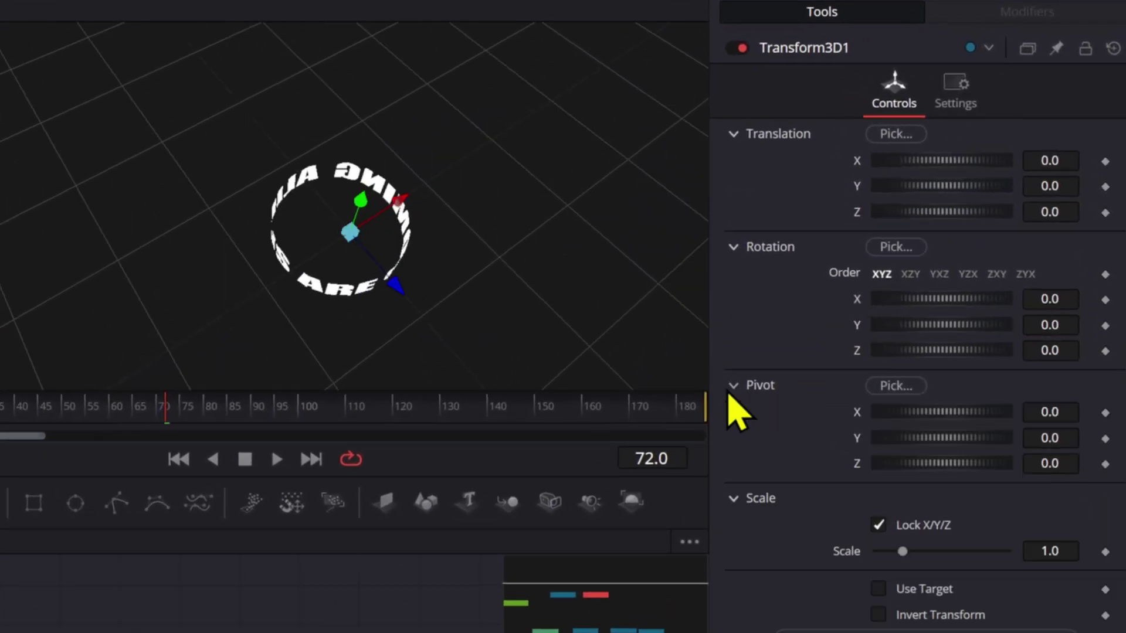
left_click(733, 386)
left_click(740, 387)
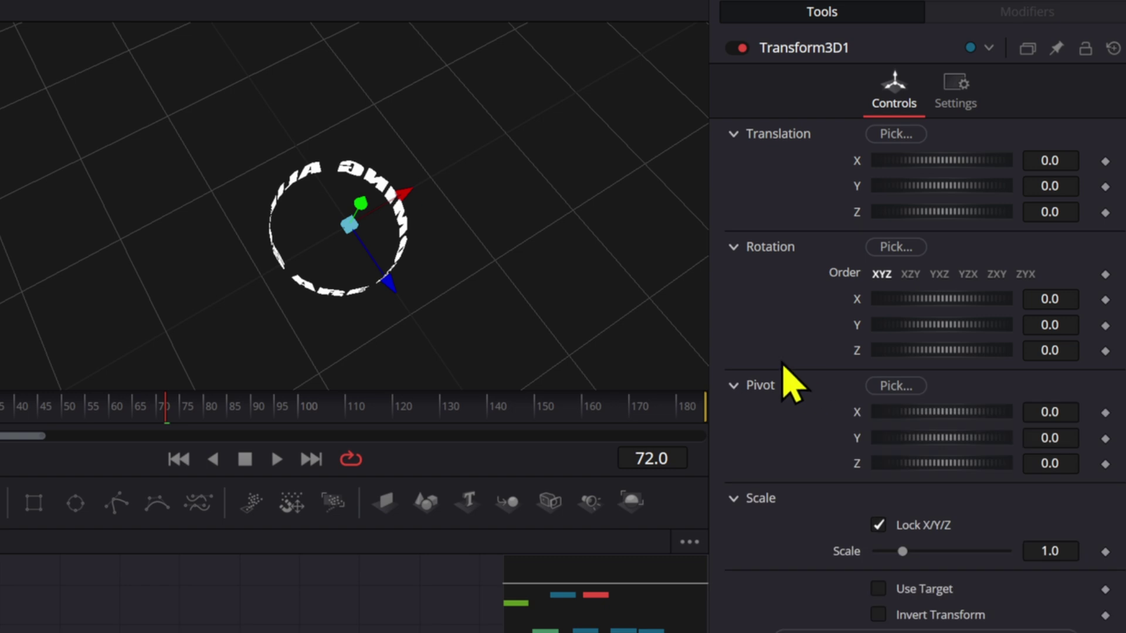
left_click_drag(1055, 439, 1046, 413)
key("ctrl+z")
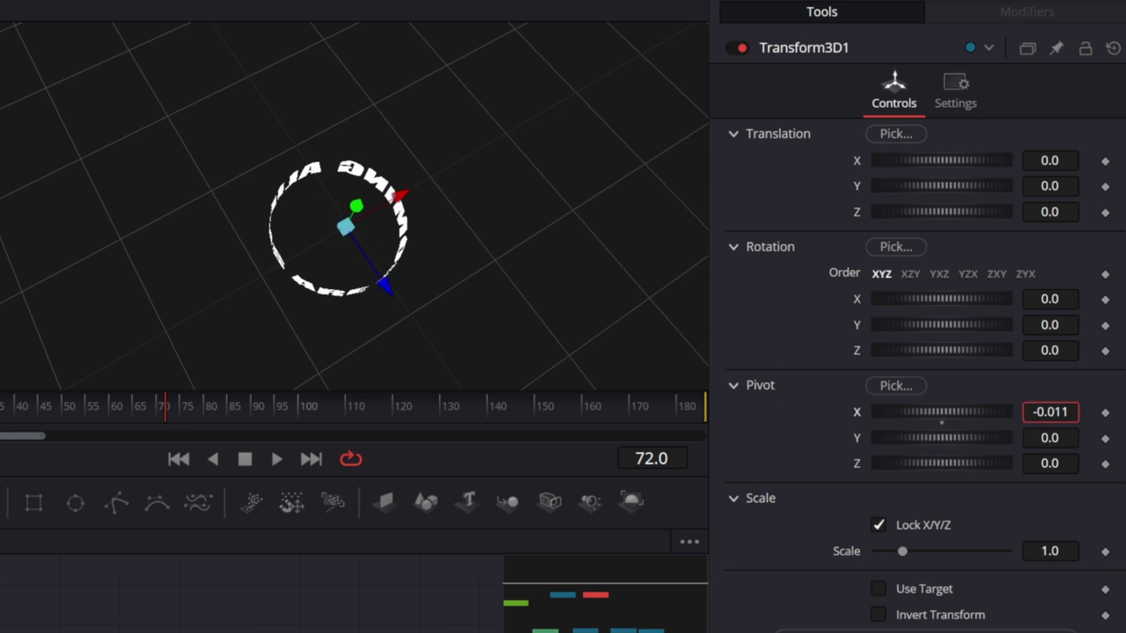
left_click_drag(497, 309, 336, 214)
scroll(203, 198, "up", 2)
left_click_drag(1054, 411, 1041, 412)
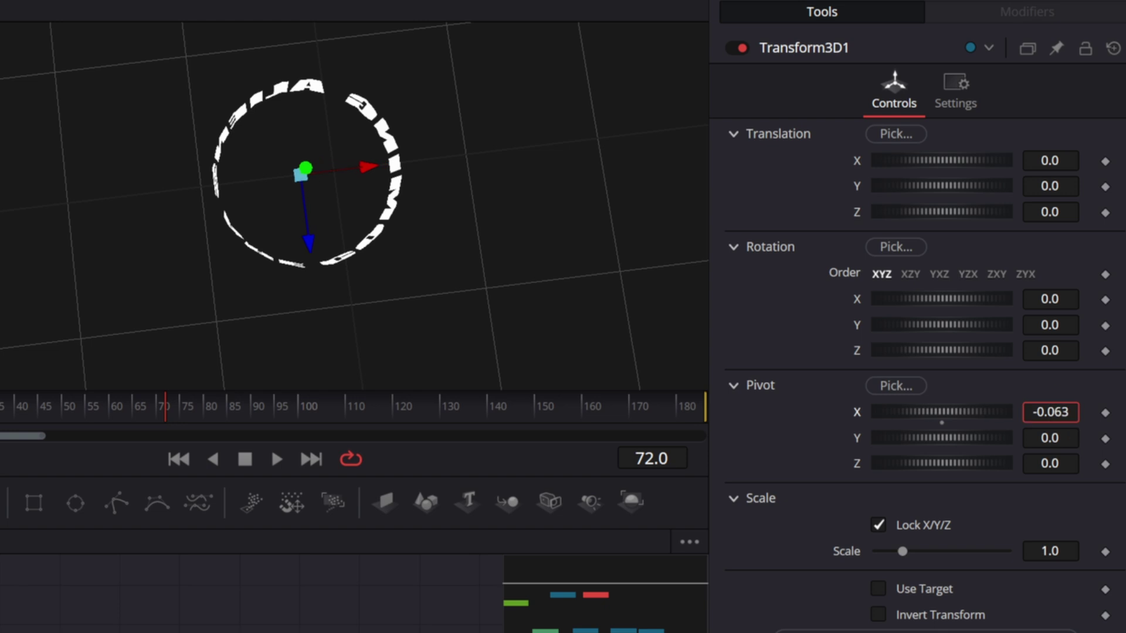
left_click_drag(1046, 302, 1066, 318)
key("ctrl+z")
Raise Transform3D1's Y pivot to 0.118, level with the text ring, and test the Y and Z rotation.
left_click_drag(340, 264, 329, 56)
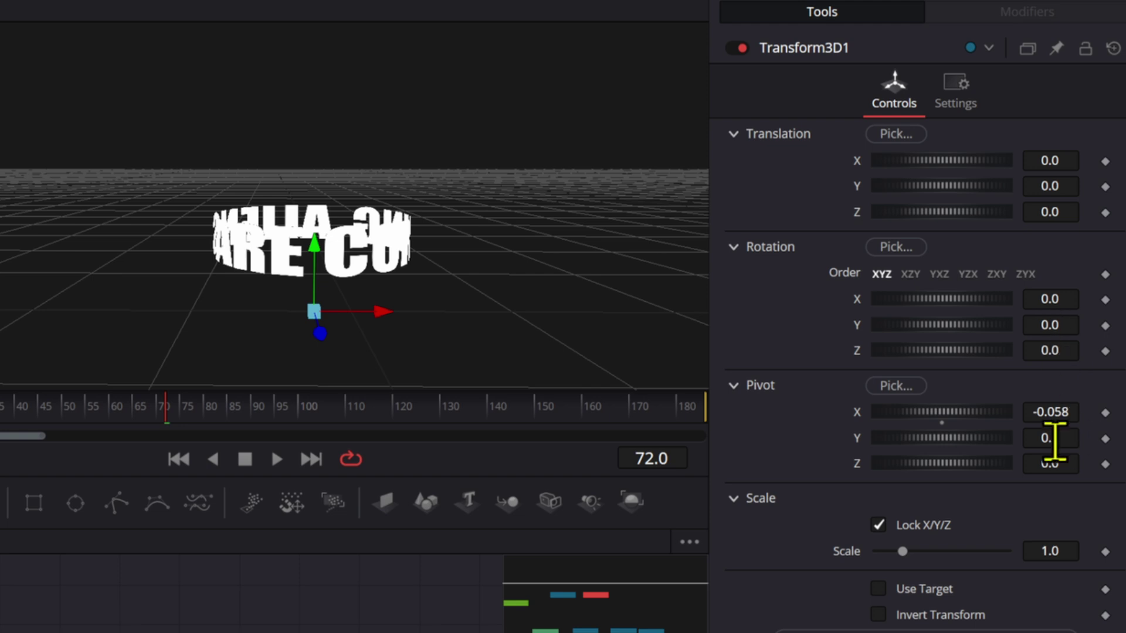
left_click_drag(1055, 440, 1110, 440)
left_click_drag(1050, 439, 1060, 439)
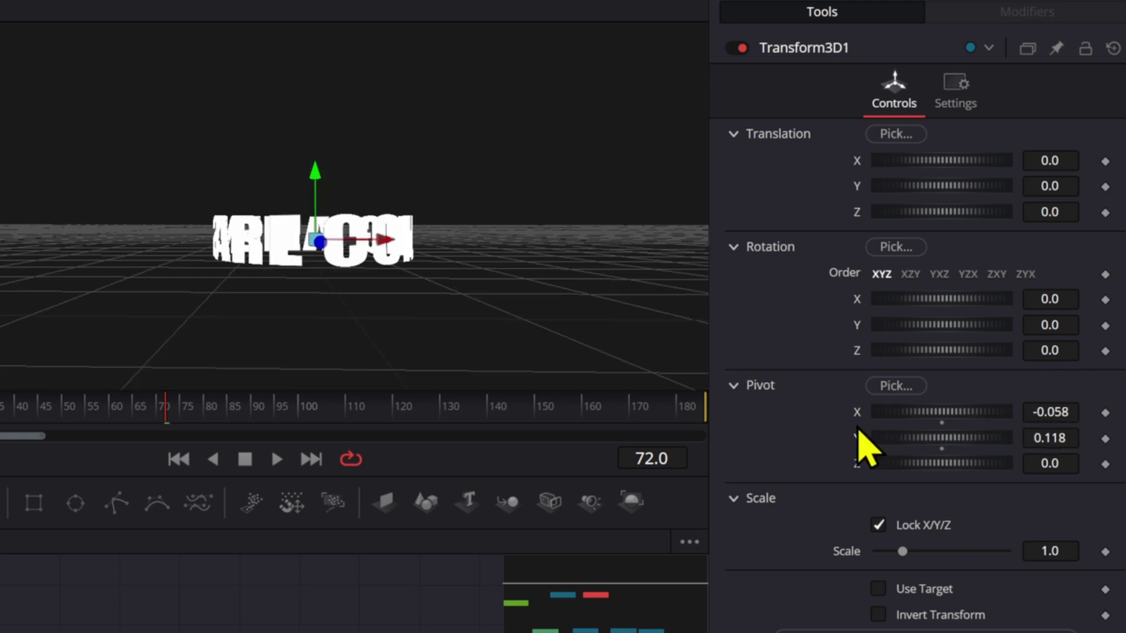
mouse_move(1054, 326)
left_mouse_down()
mouse_move(1009, 326)
mouse_move(1063, 326)
left_mouse_up()
left_click_drag(1053, 351, 1032, 350)
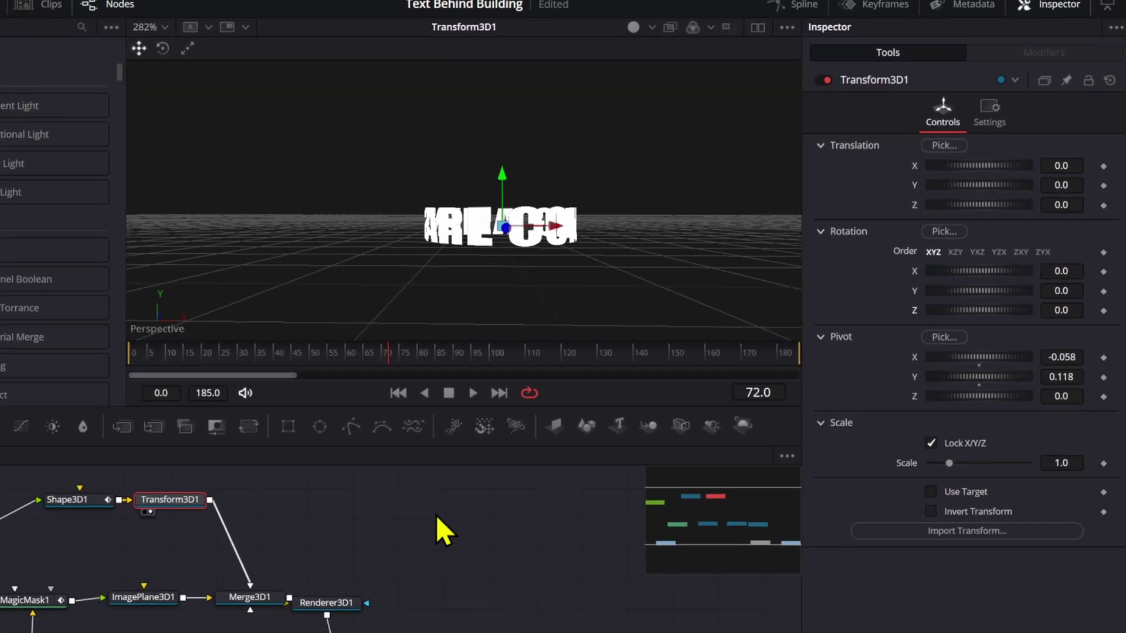
Show Merge3D1 in the viewer and tilt the text ring around the tower by setting Transform3D1's X rotation to 14.2.
scroll(435, 515, "down", 2)
left_click(395, 497)
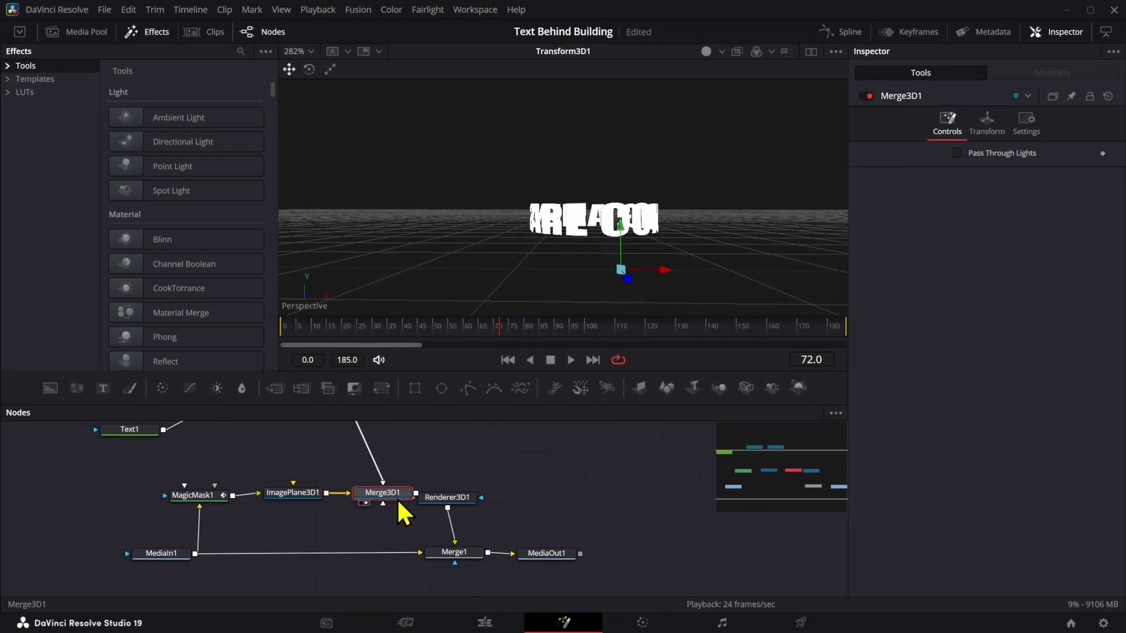
key("2")
left_click_drag(351, 424, 371, 463)
left_click(361, 452)
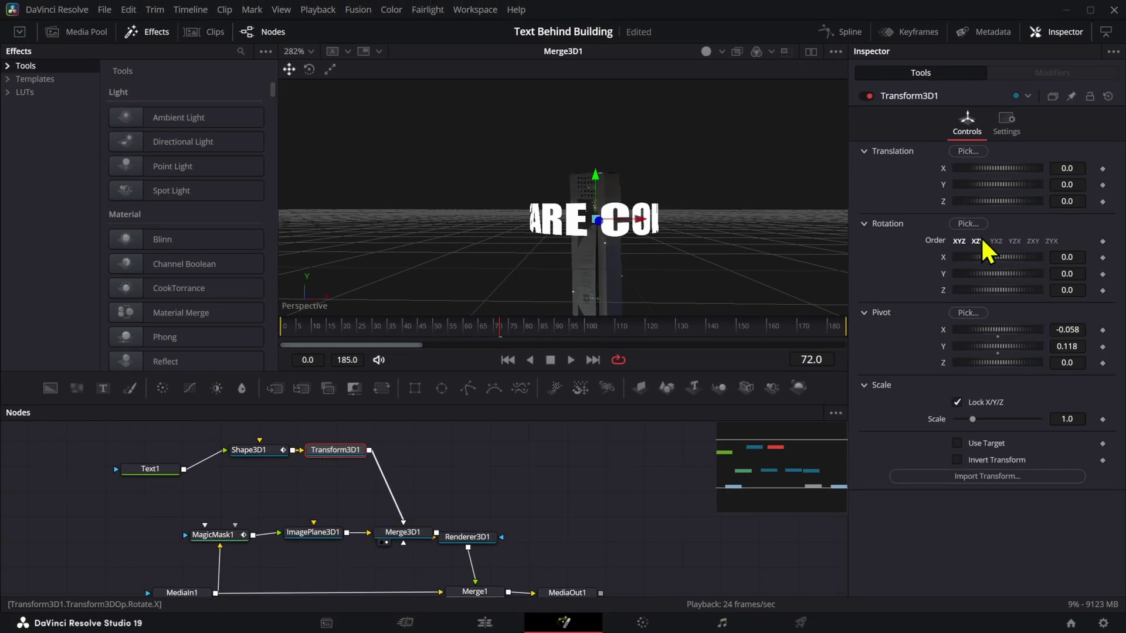
left_click_drag(1074, 274, 1098, 257)
key("ctrl+z")
left_click_drag(636, 244, 719, 282)
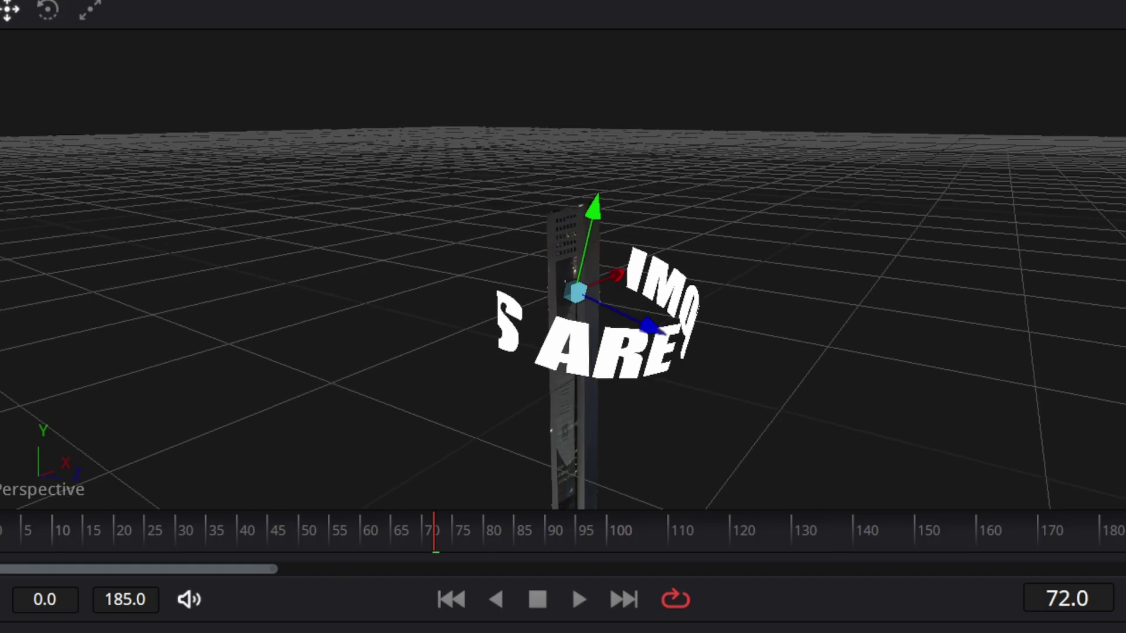
left_click(579, 293)
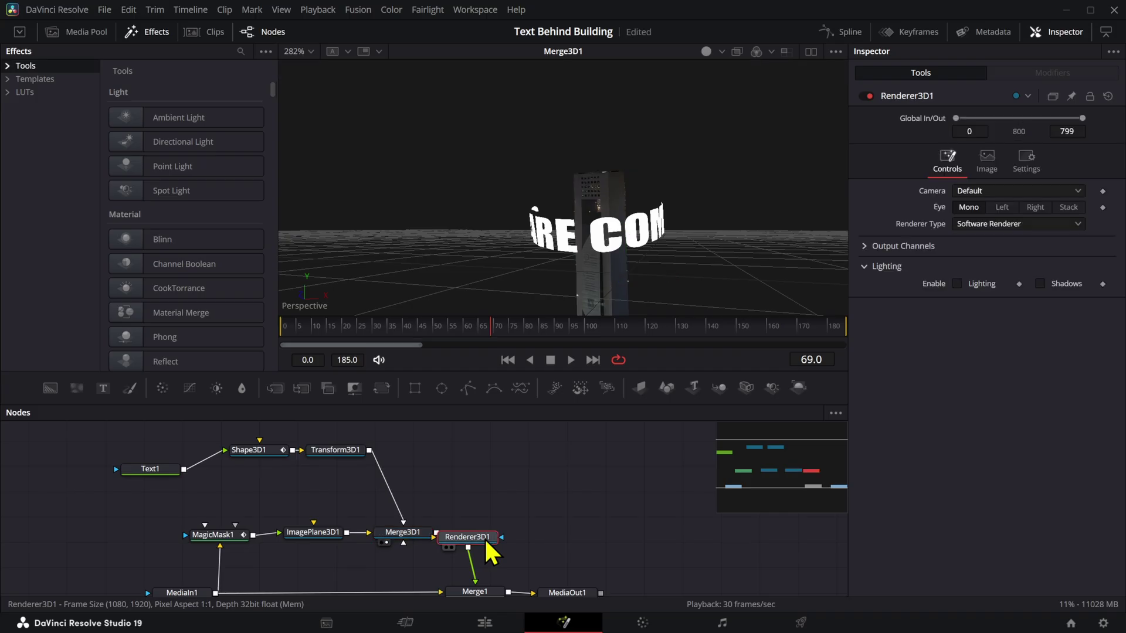
Preview the tilted spin in Renderer3D1 and show MediaOut1 in the viewer.
key("2")
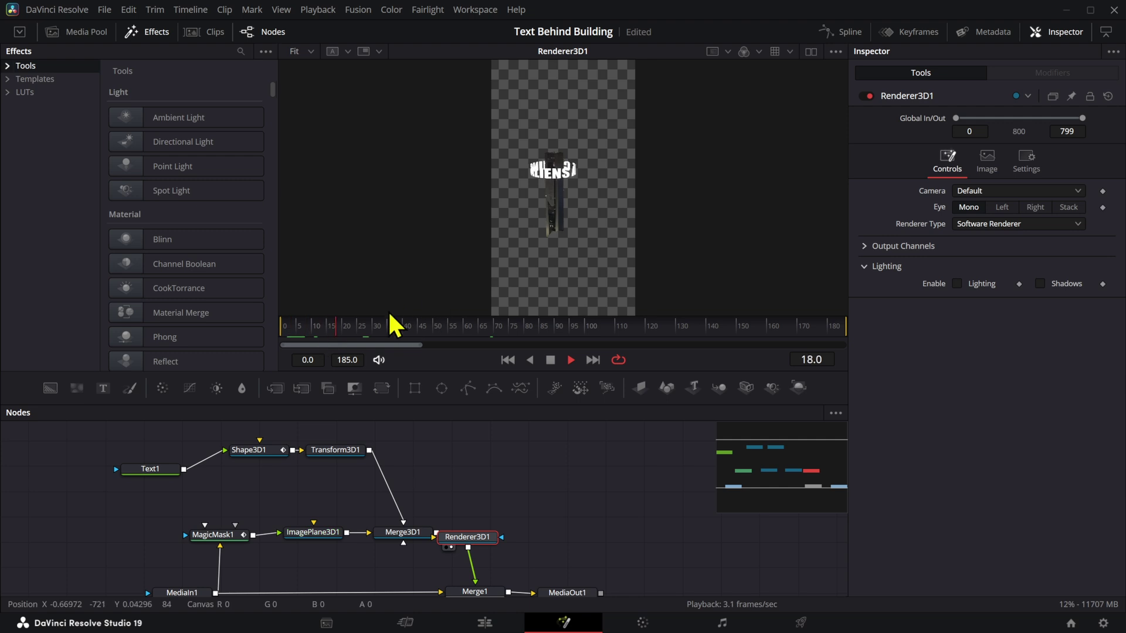
left_click(319, 338)
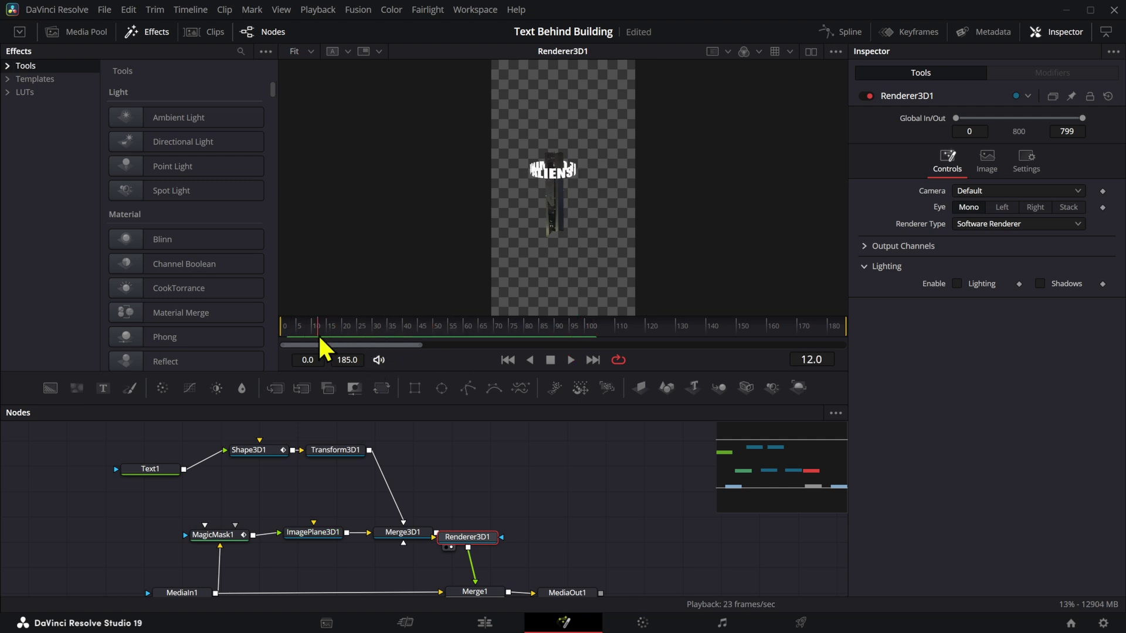
left_click_drag(556, 554, 568, 474)
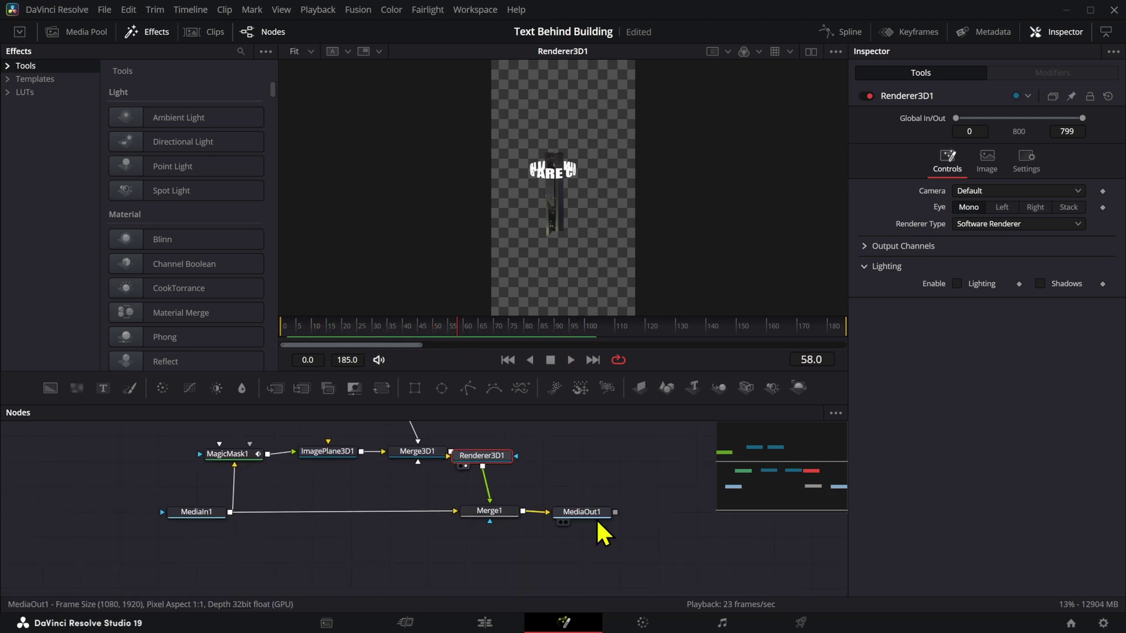
left_click(595, 516)
key("2")
Space Renderer3D1, Merge1 and MediaOut1 further away from Merge3D1 in the node graph and play back the composite.
left_click_drag(488, 462, 543, 496)
left_click_drag(544, 460, 772, 593)
left_click_drag(561, 549, 621, 549)
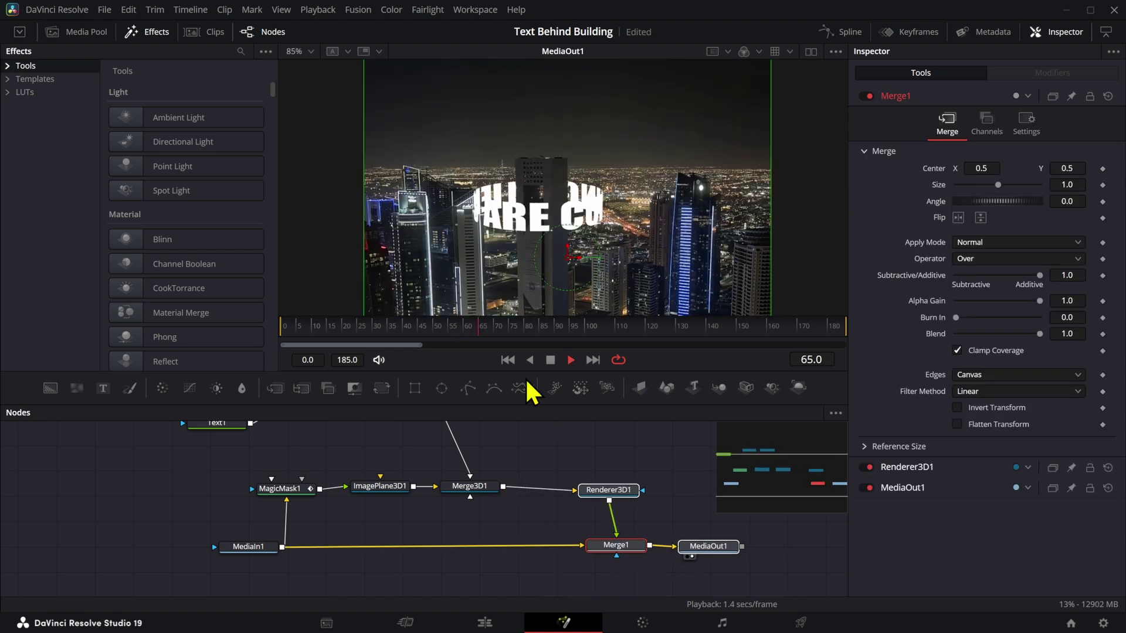
key("space")
Scale Shape3D1 down to 0.035 so the text ring sits tighter around the tower.
scroll(445, 459, "up", 3)
left_click(396, 530)
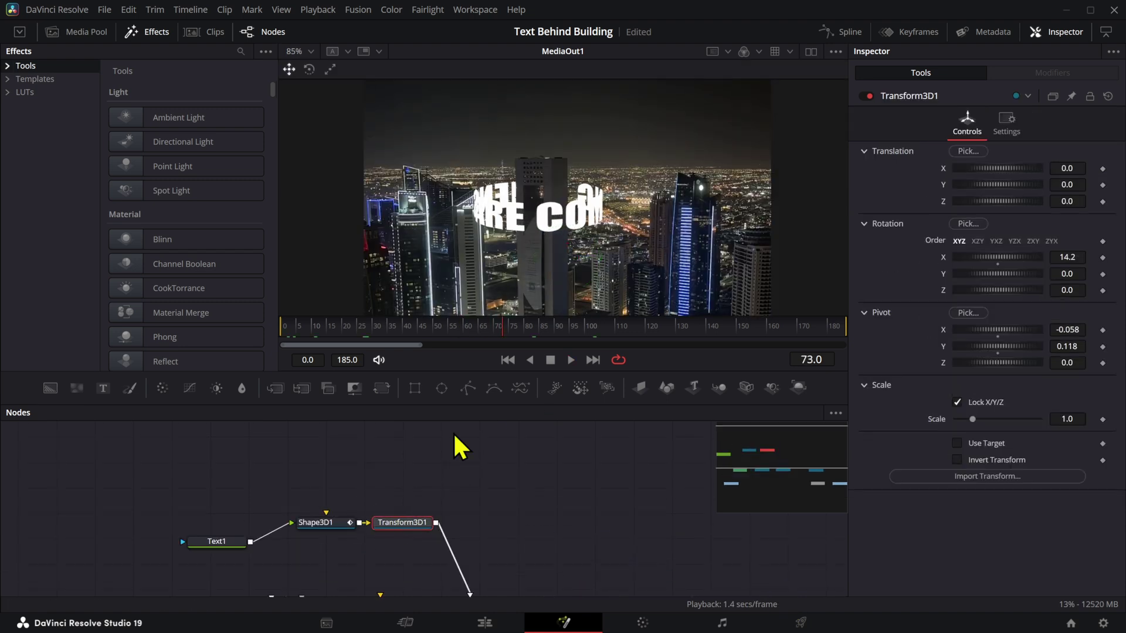
left_click(339, 527)
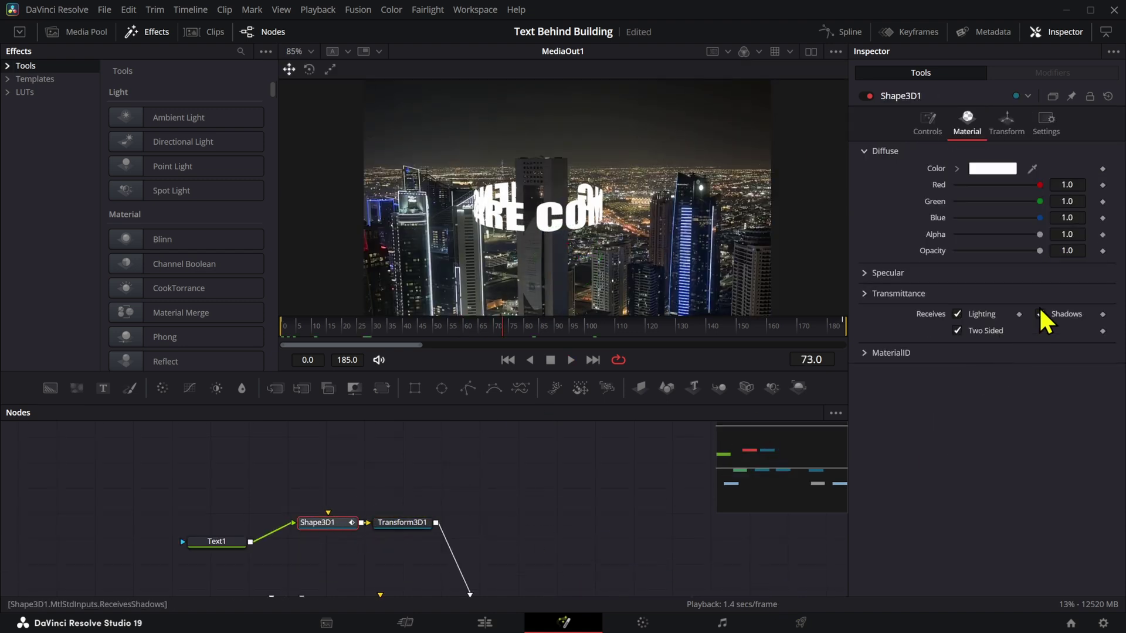
left_click(1000, 127)
type("0.035")
key("Return")
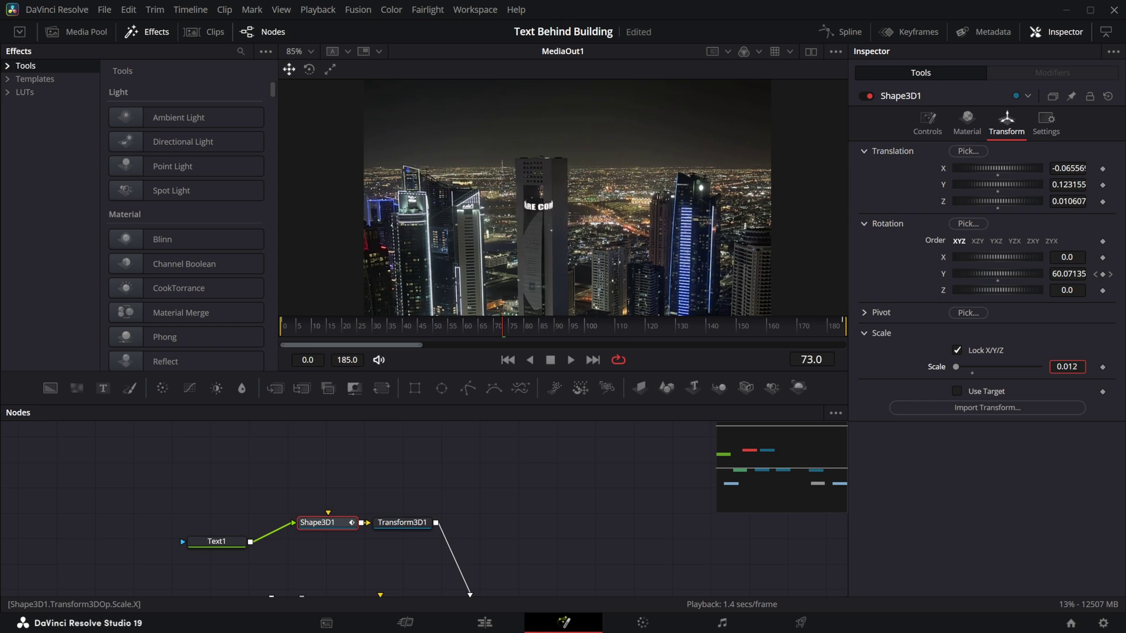
left_click_drag(1079, 187, 1083, 187)
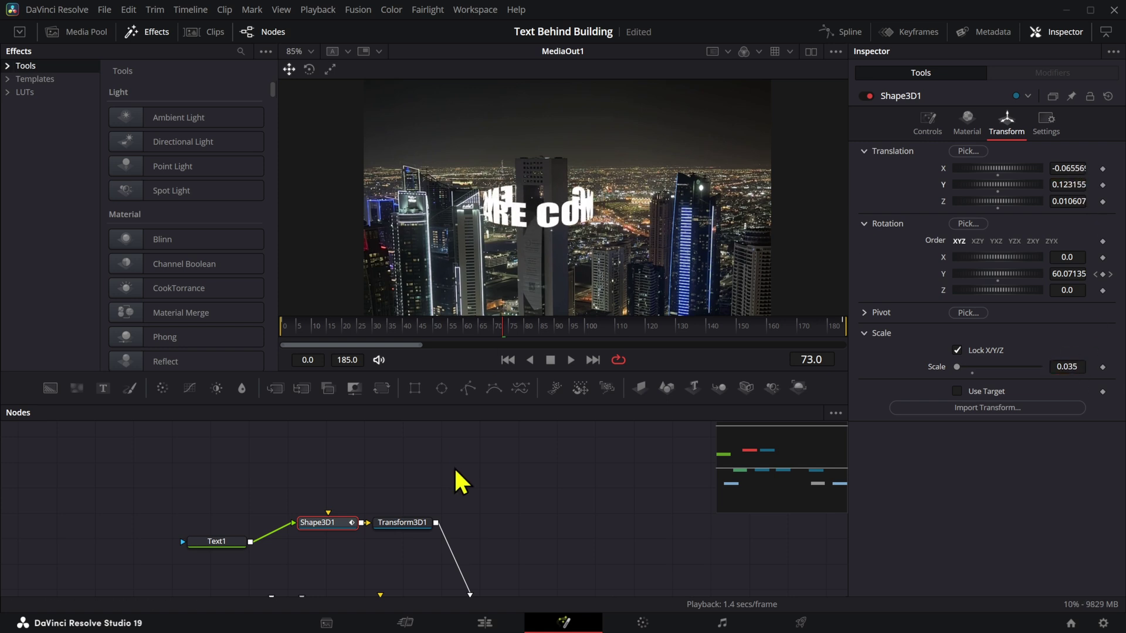
Move the text ring up the tower by setting Transform3D1's translation to X 0.013 and Y 0.032.
left_click(409, 524)
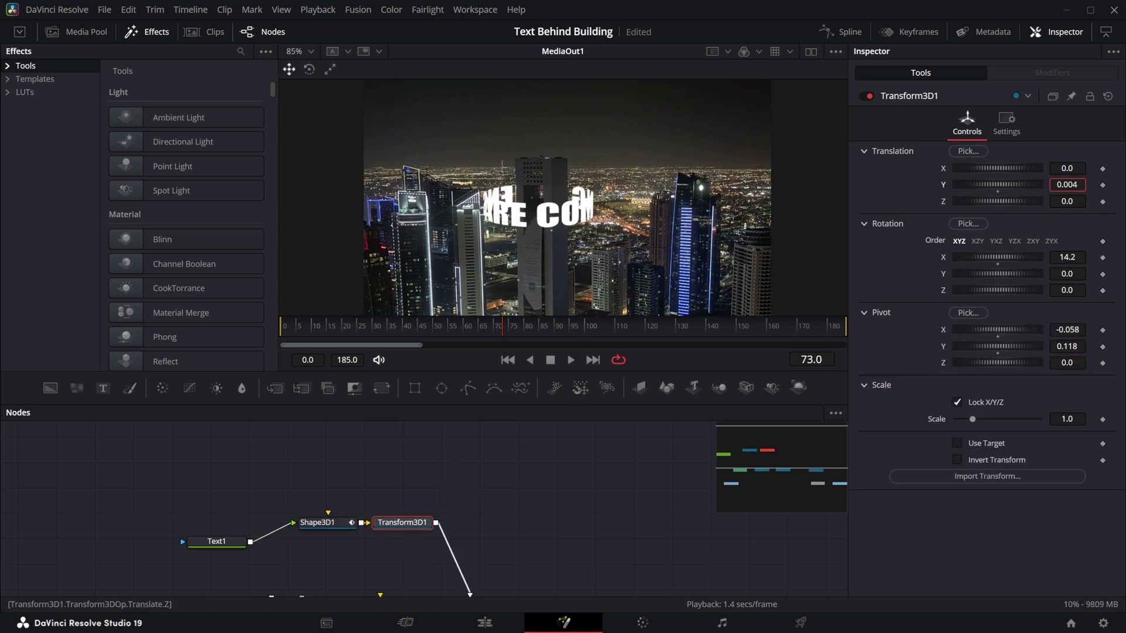
mouse_move(1068, 185)
left_mouse_down()
mouse_move(1084, 184)
mouse_move(1077, 168)
left_mouse_up()
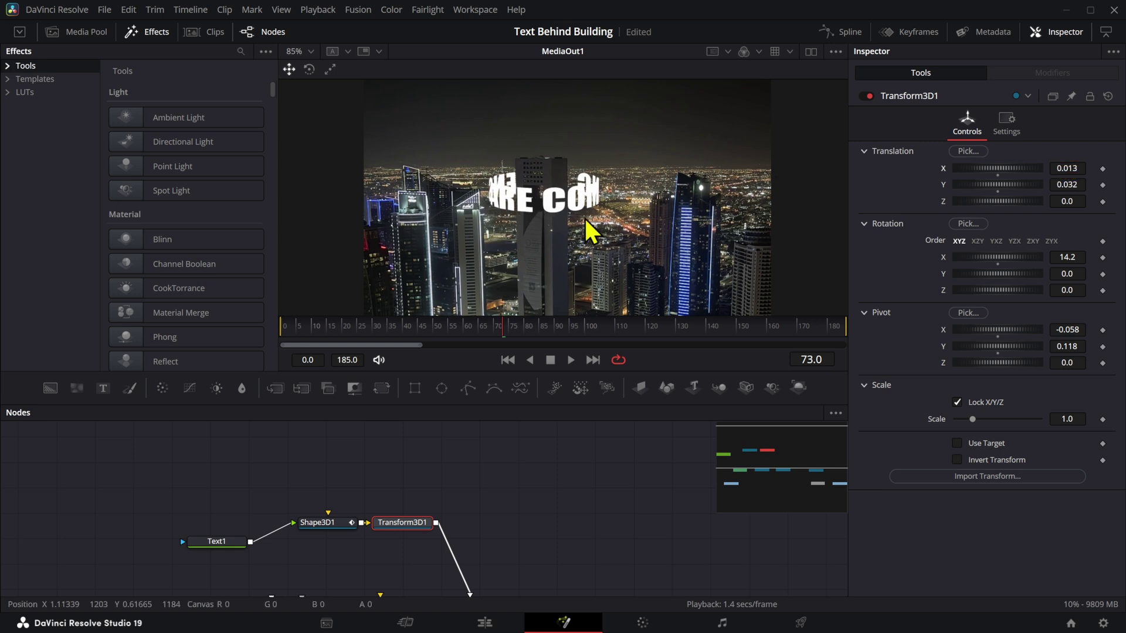
left_click(346, 522)
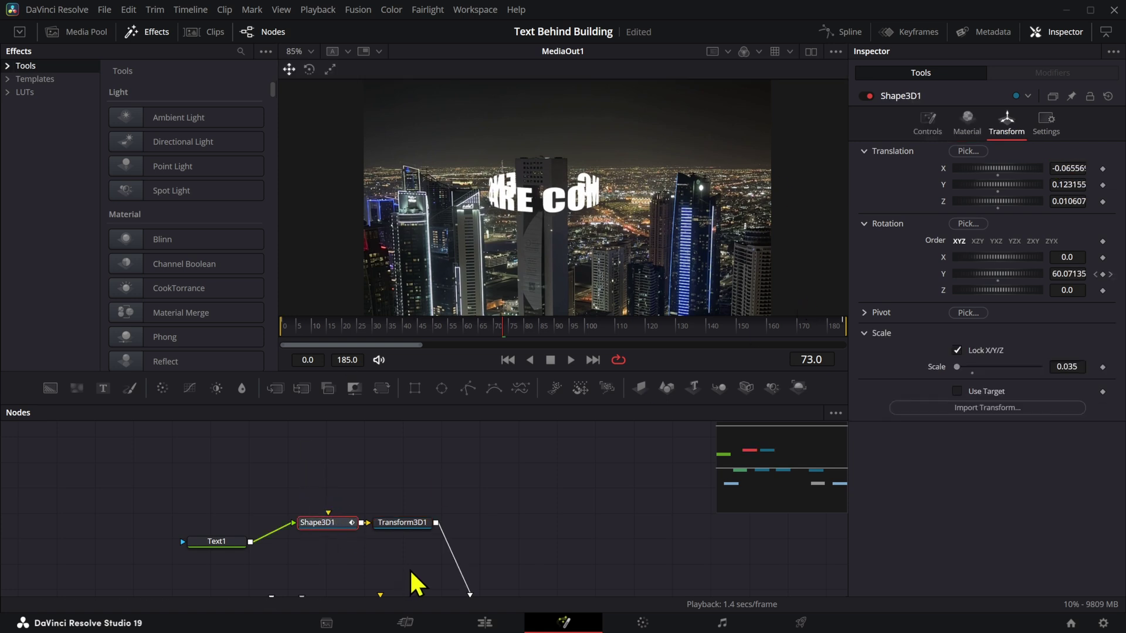
left_click(414, 524)
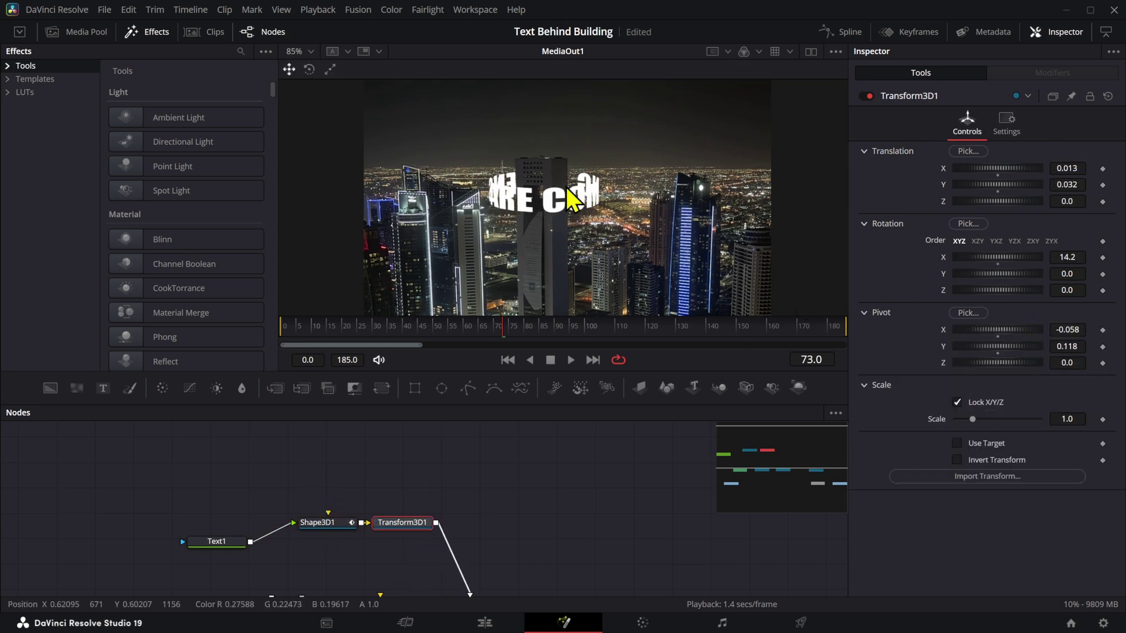
Play back the repositioned text ring from frame 0 to check the spin around the tower.
left_click_drag(392, 340, 220, 343)
key("space")
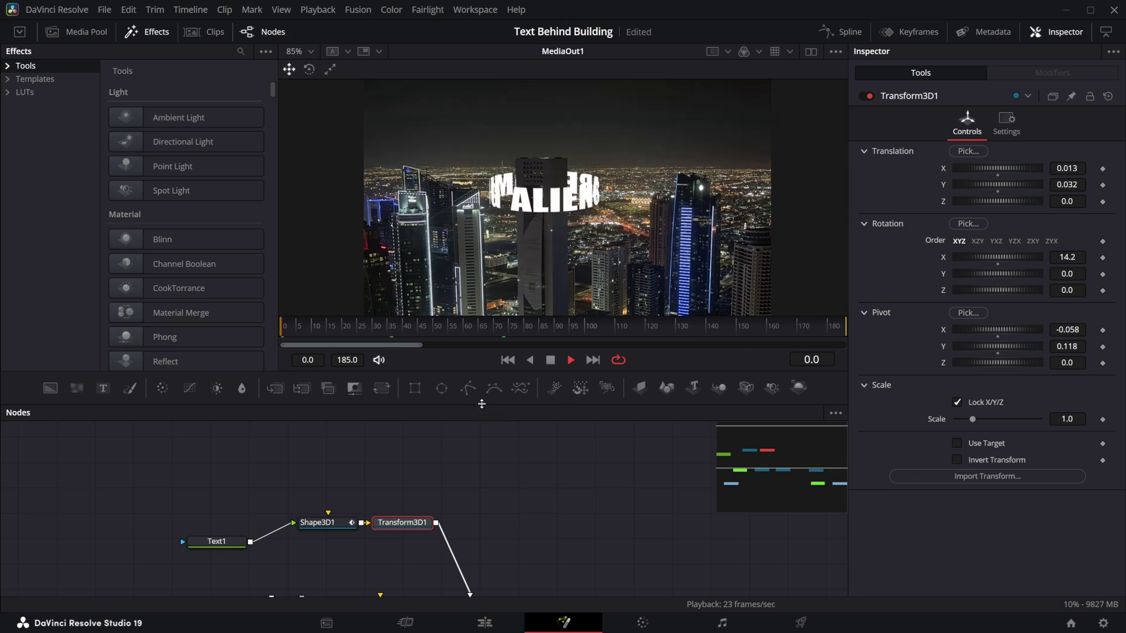
left_click(492, 475)
key("space")
Add a Duplicate 3D node between Transform3D1 and Merge3D1.
left_click(407, 525)
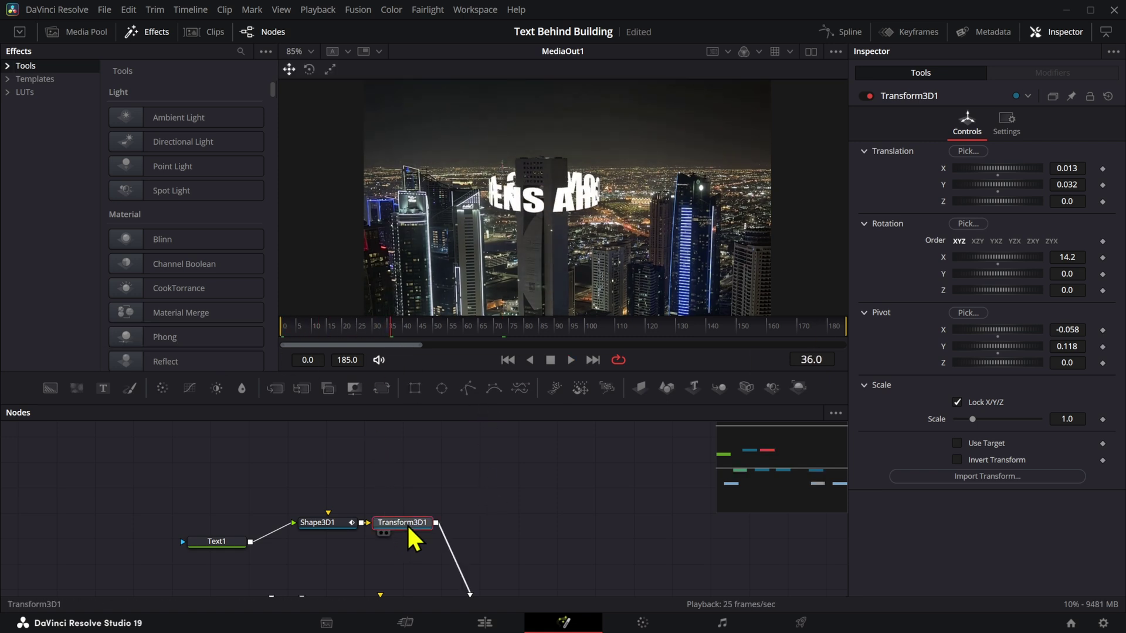
left_click_drag(409, 527, 369, 448)
key("shift+space")
type("BU")
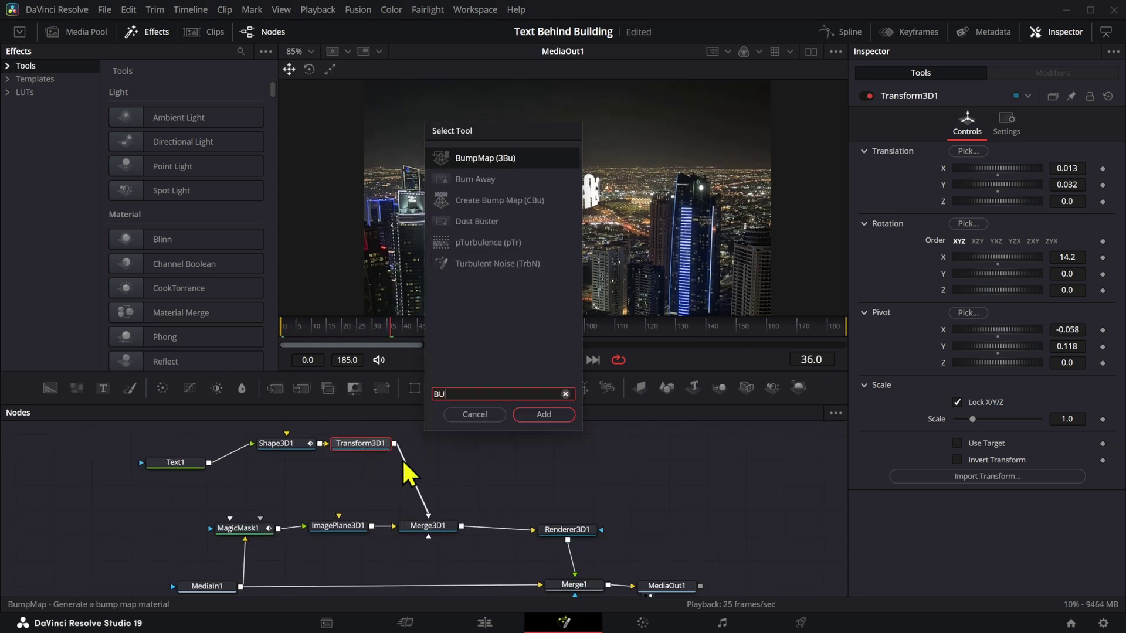
key("Down")
key("BackSpace")
key("BackSpace")
type("dup")
key("Down")
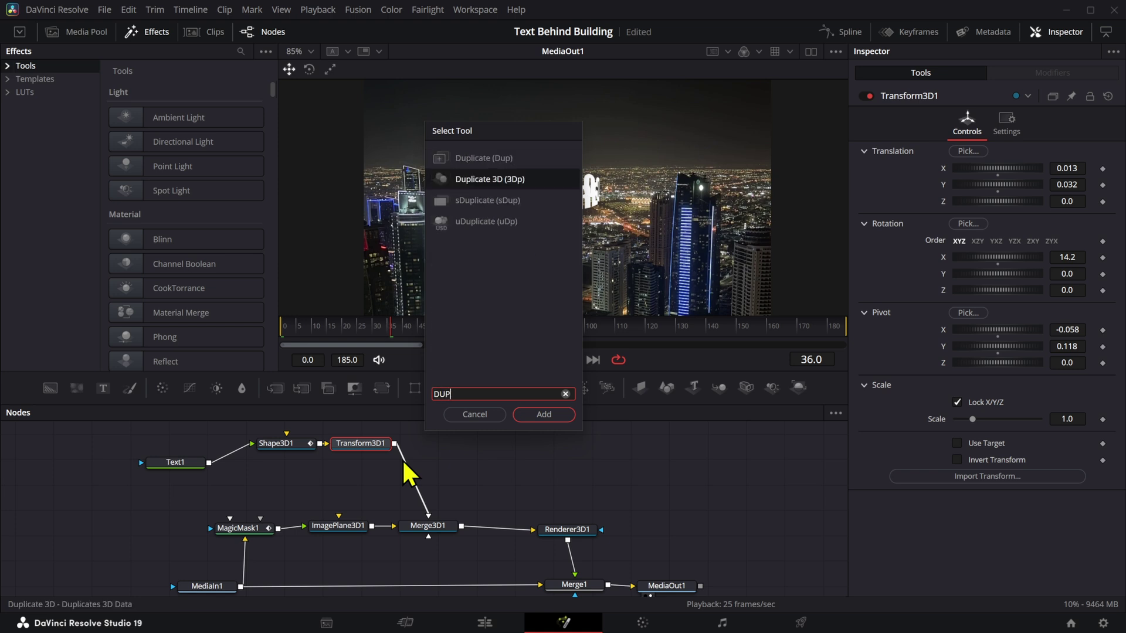
key("Return")
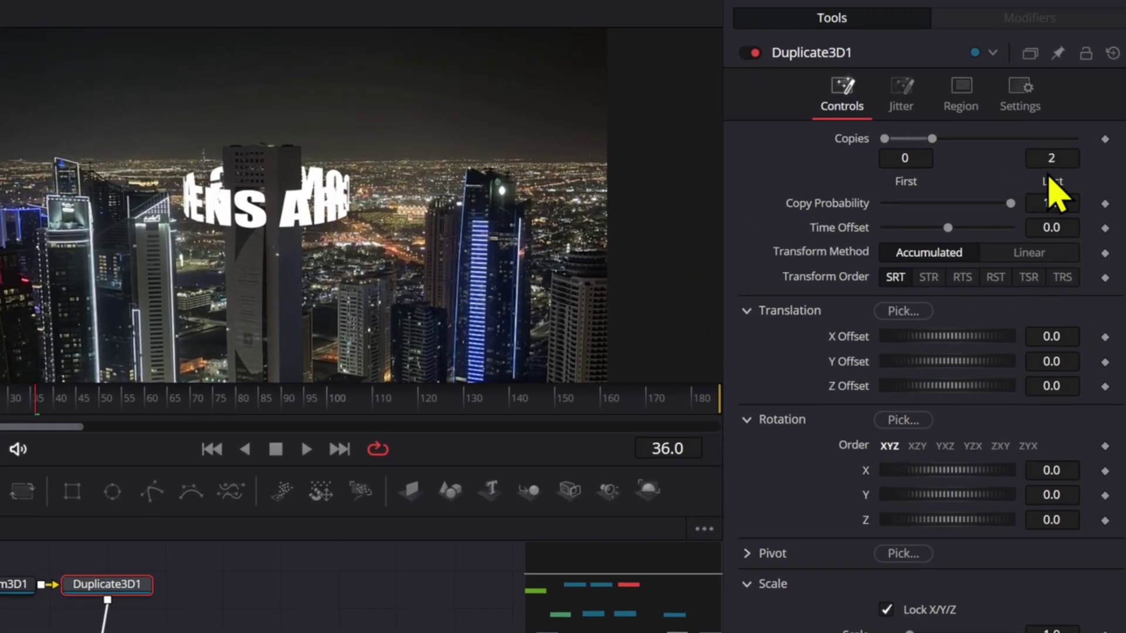
Set Duplicate3D1's last copy to 3 and stack the text rings downward with a Y offset of -0.062.
left_click(1066, 165)
type("3")
key("Tab")
left_click_drag(1068, 360, 1074, 414)
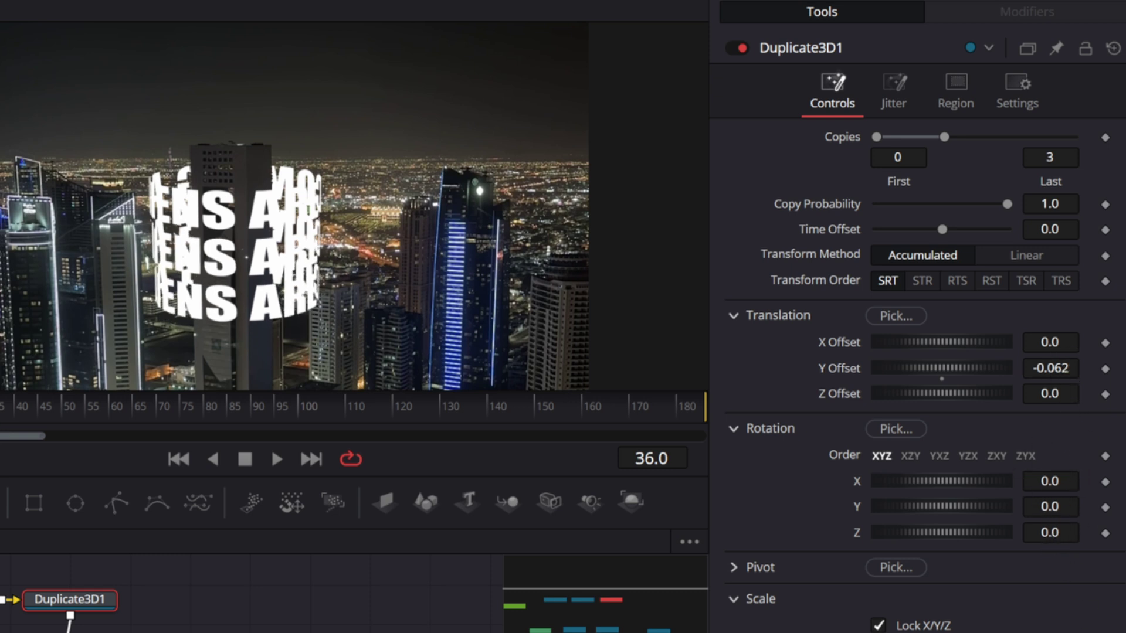
Taper the duplicated rings along the tower with an X offset of -0.014 and a scale of 0.793, and play back the result.
left_click_drag(1062, 350, 1004, 346)
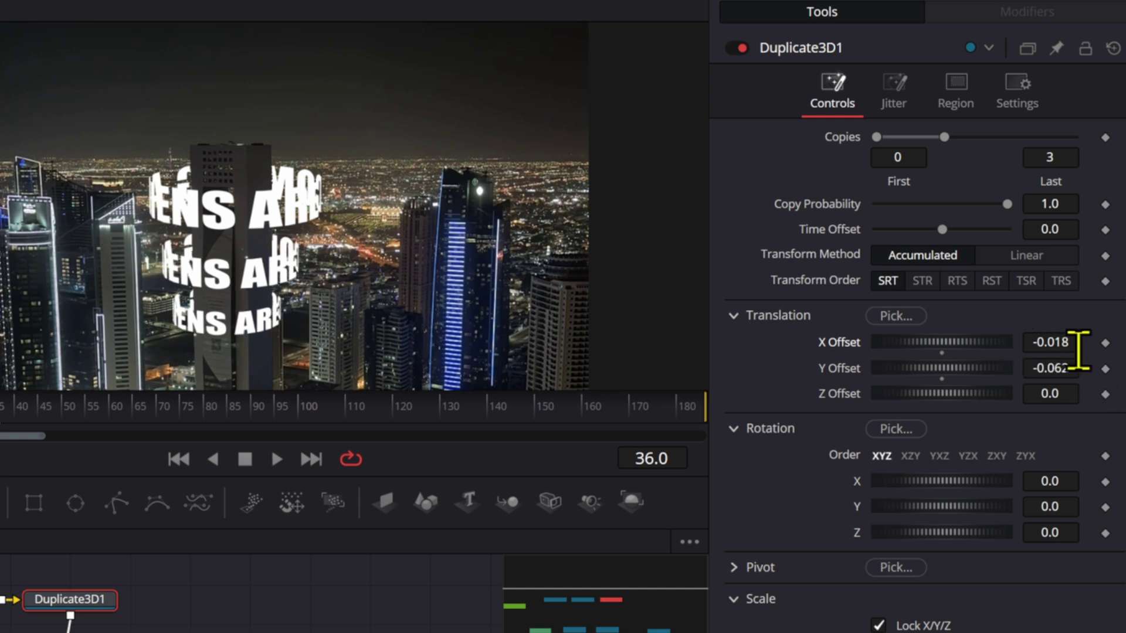
left_click_drag(1073, 349, 1089, 348)
scroll(198, 171, "down", 1)
key("space")
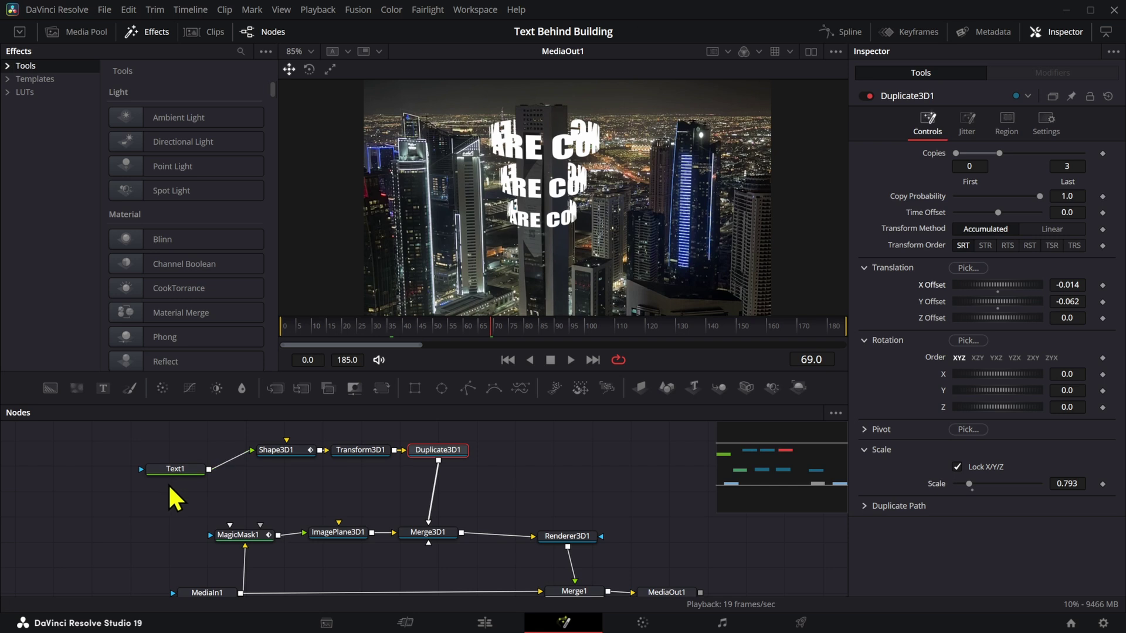
Insert a Glow node between Text1 and Shape3D1 with a glow size of 21.0 and a glow of 0.846.
left_click_drag(181, 471, 76, 464)
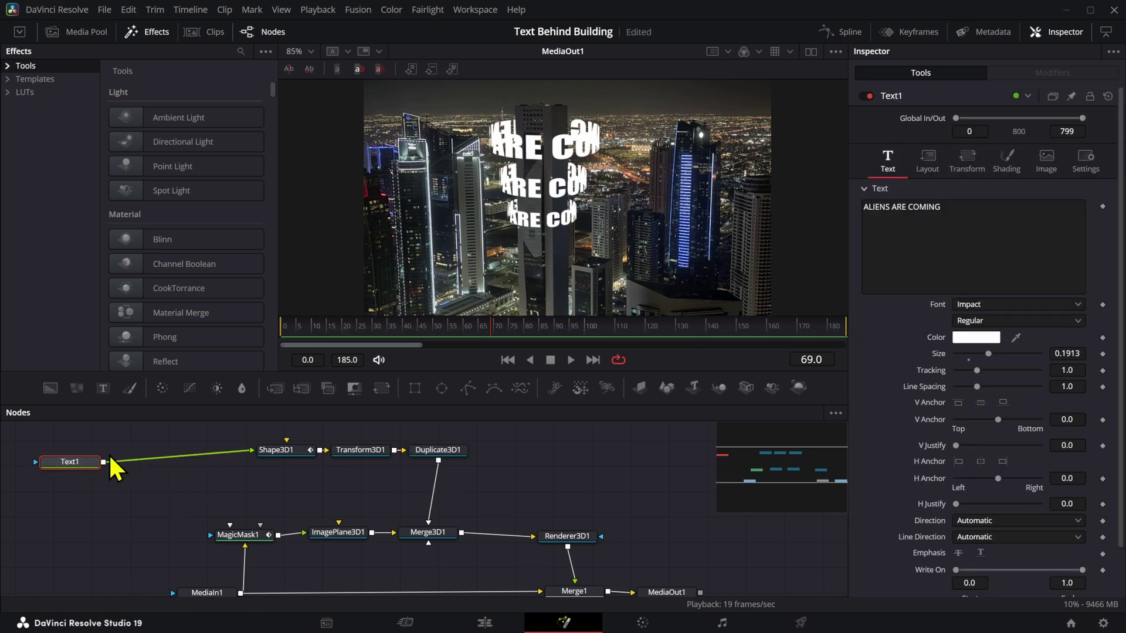
key("shift+space")
type("GLOW")
key("Return")
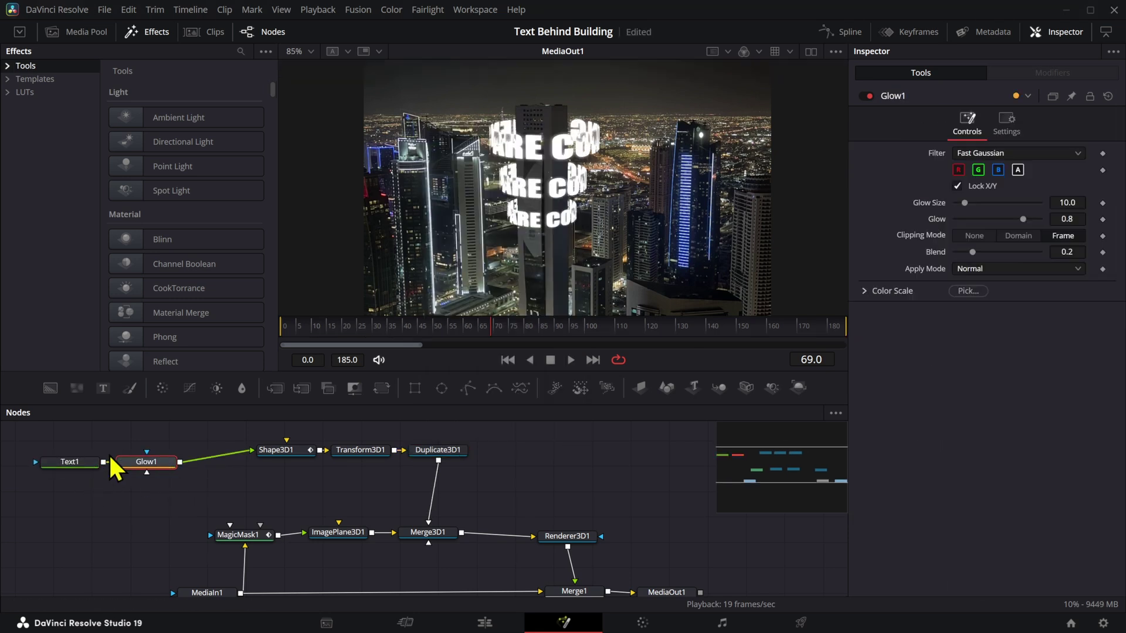
mouse_move(1074, 204)
left_mouse_down()
mouse_move(1086, 204)
mouse_move(1067, 220)
mouse_move(1085, 219)
left_mouse_up()
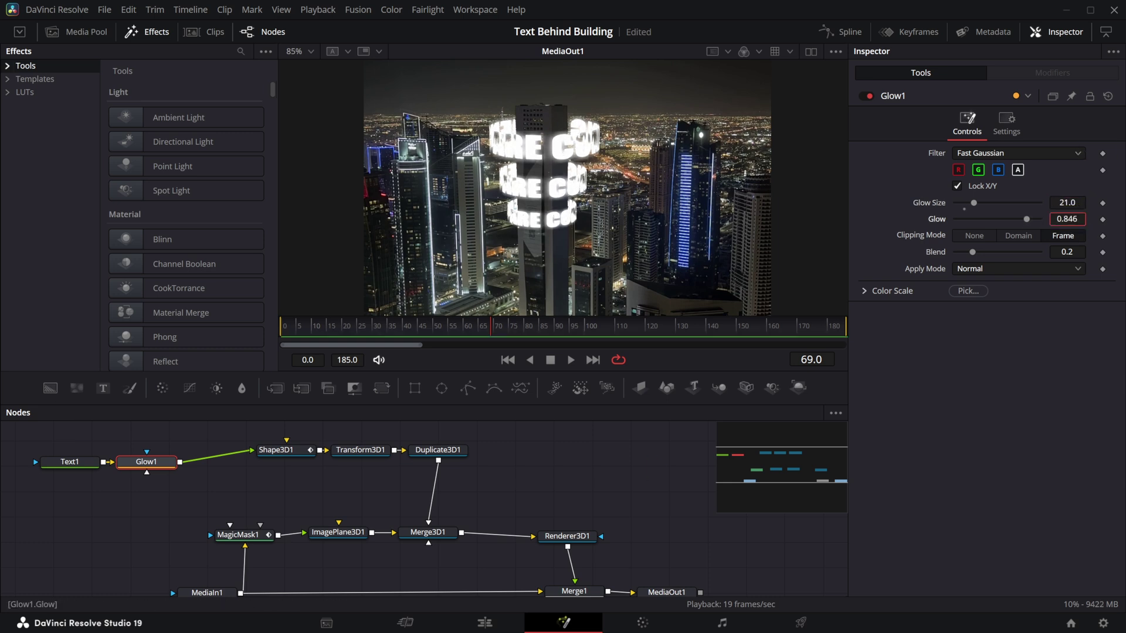
Duplicate Glow1 directly after itself and set the copy's glow size to 27.5 and glow to 0.592.
key("ctrl+c")
key("ctrl+v")
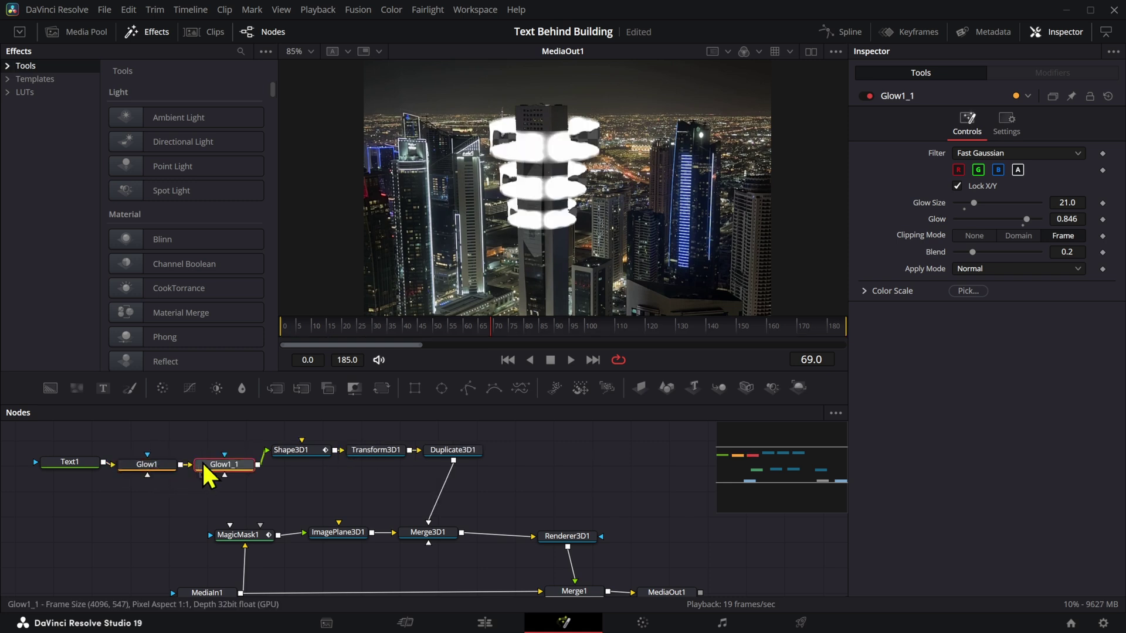
left_click_drag(1065, 203, 1031, 219)
left_click_drag(1075, 203, 1123, 203)
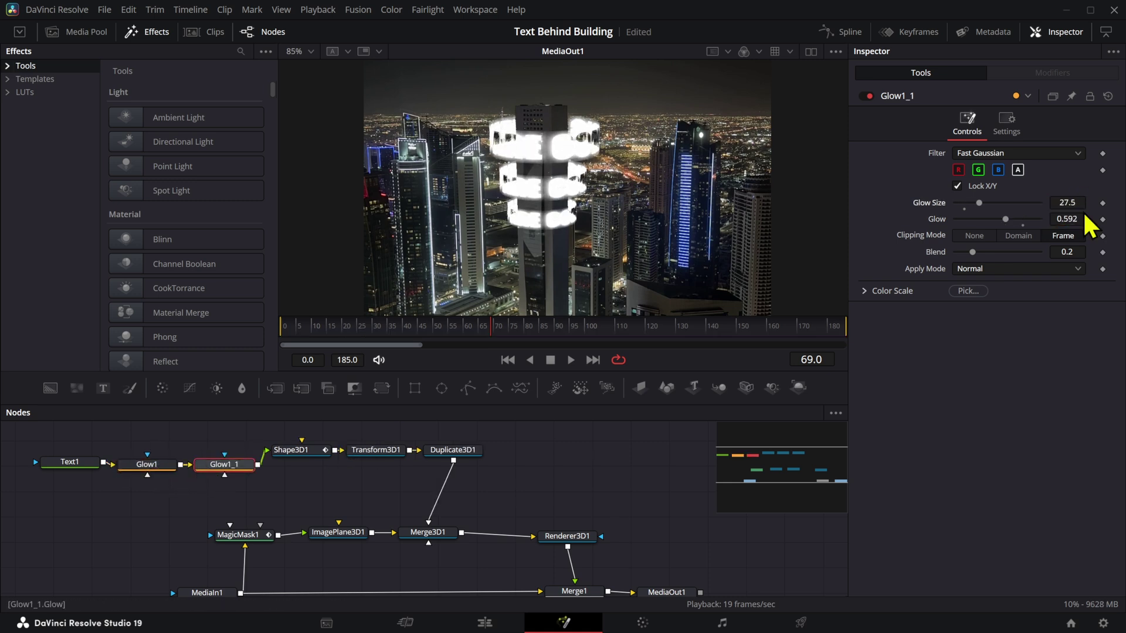
View the glow output and soften it: Glow1_1 to size 18.9 and glow 0.404, Glow1 to size 17.7 and glow 0.736.
key("1")
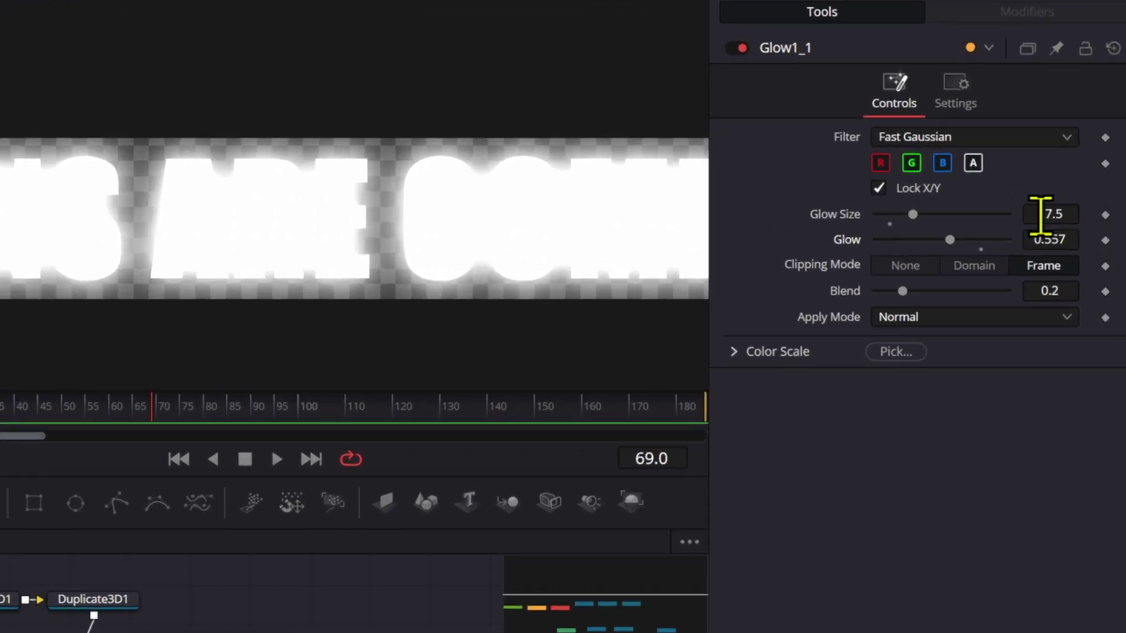
left_click_drag(1040, 216, 1033, 216)
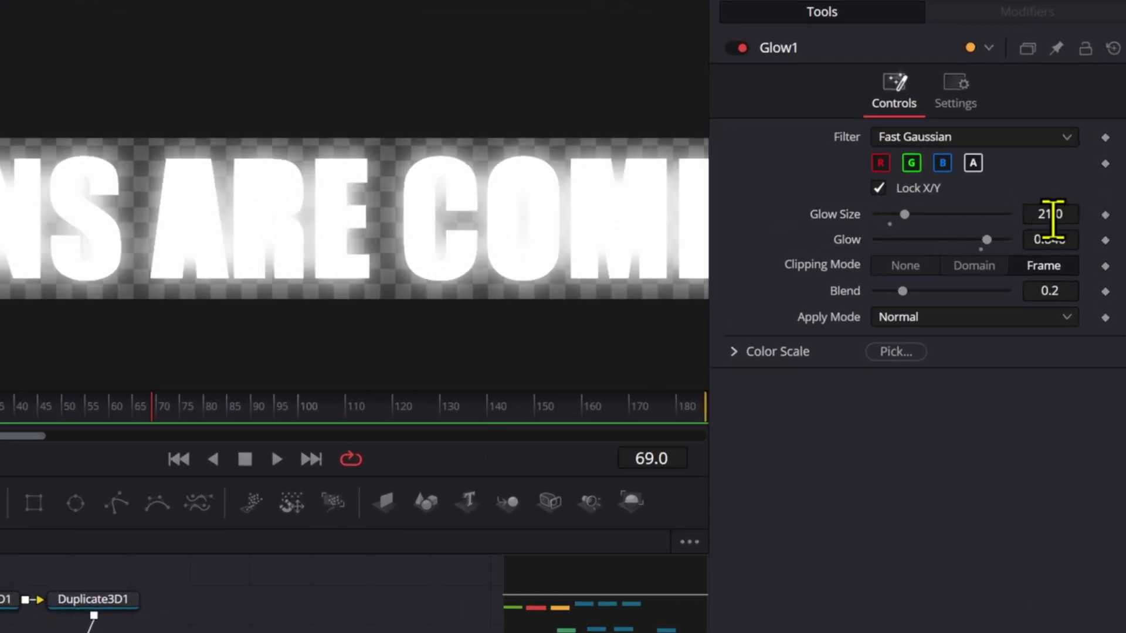
left_click_drag(1048, 213, 1045, 240)
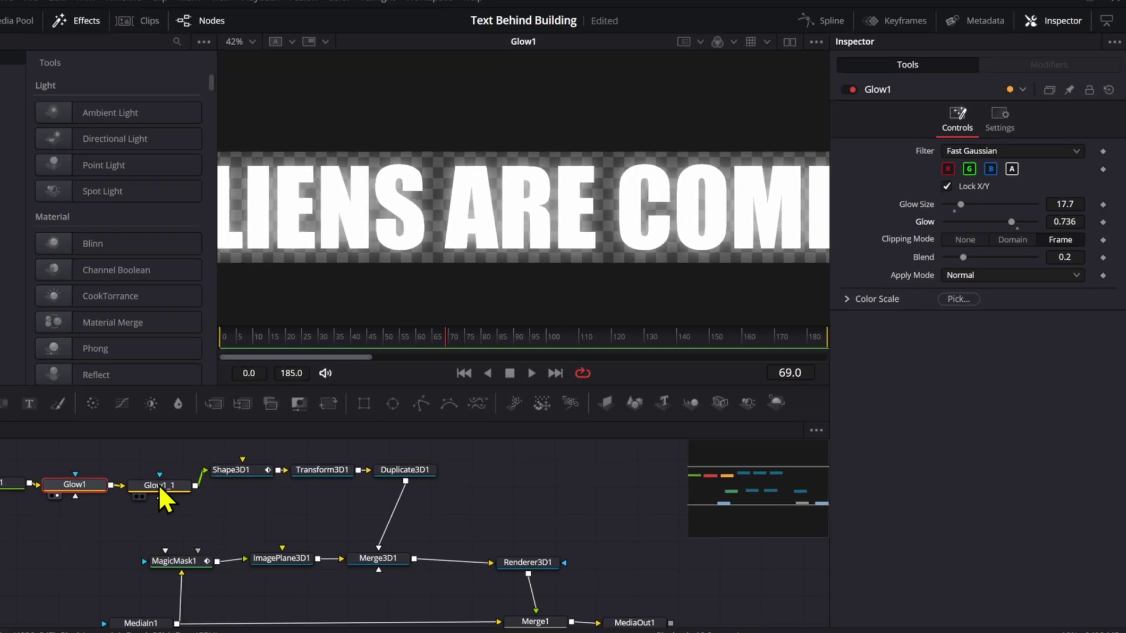
Set the apply mode of Glow1_1 to Threshold and of Glow1 to Merge Under.
left_click(222, 462)
left_click(927, 317)
left_click(973, 316)
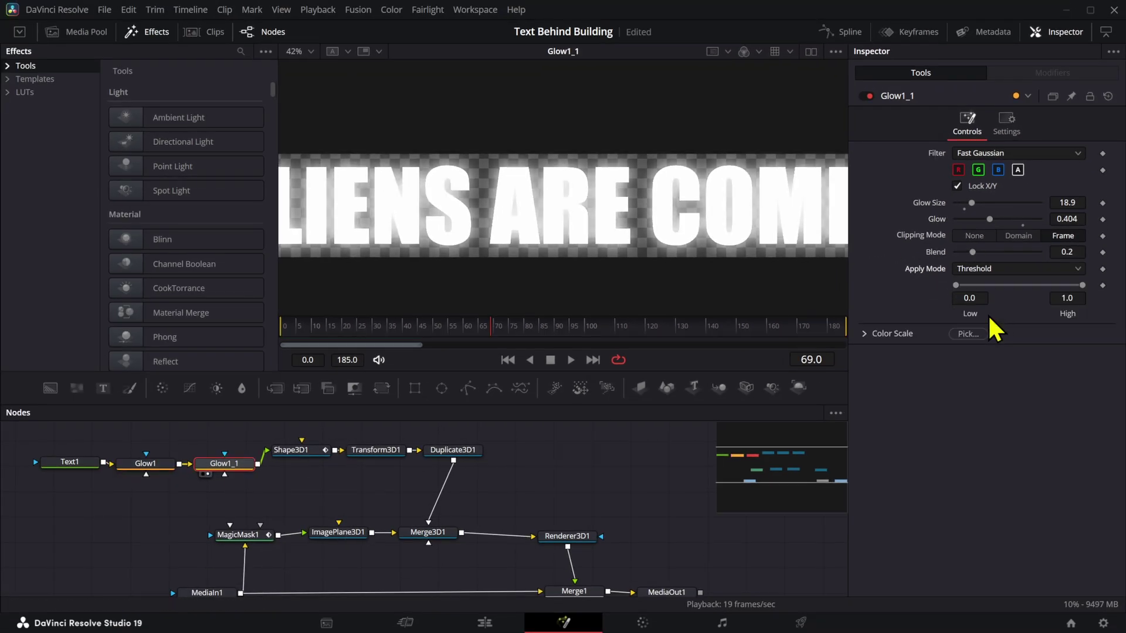
left_click(174, 463)
left_click(977, 269)
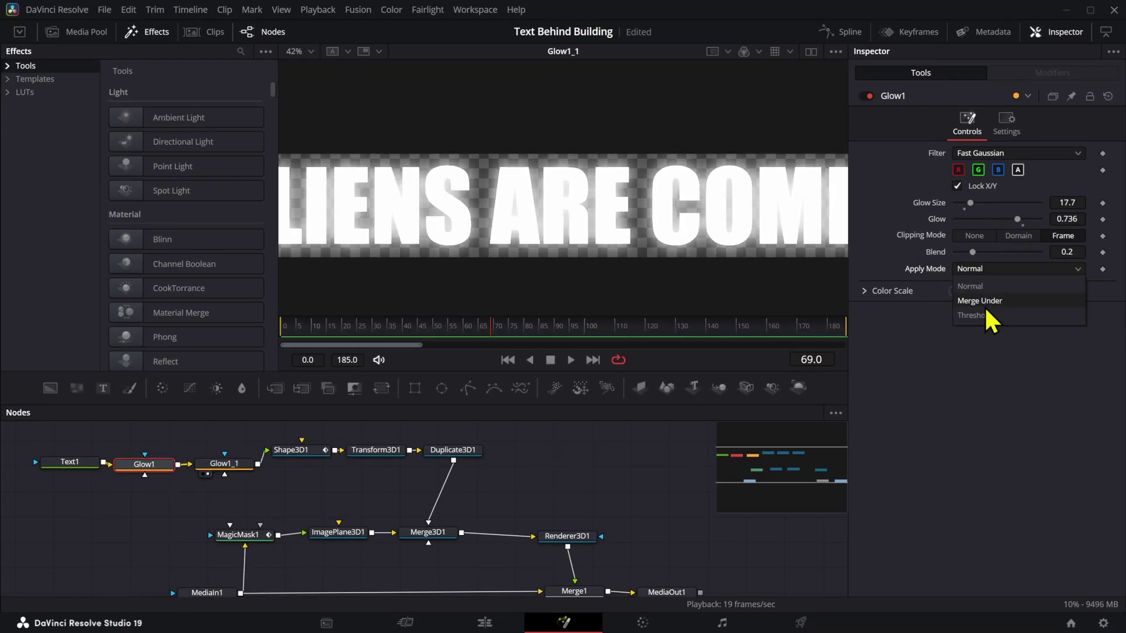
left_click(984, 304)
View MediaOut1 and play back the glowing text rings from frame 0.
left_click_drag(664, 476, 659, 296)
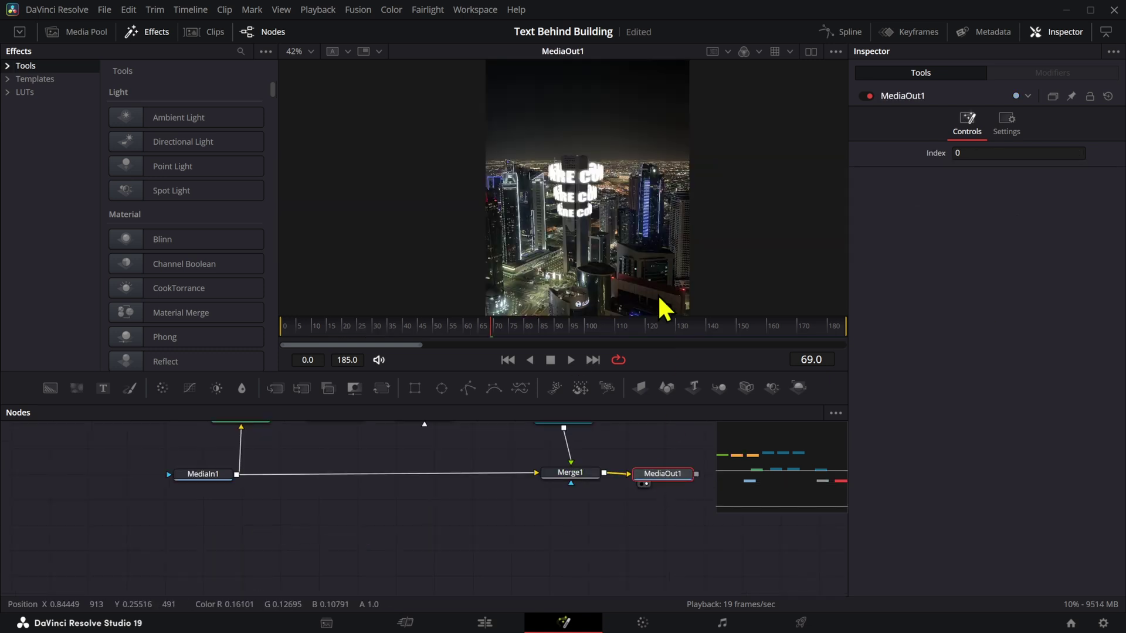
key("space")
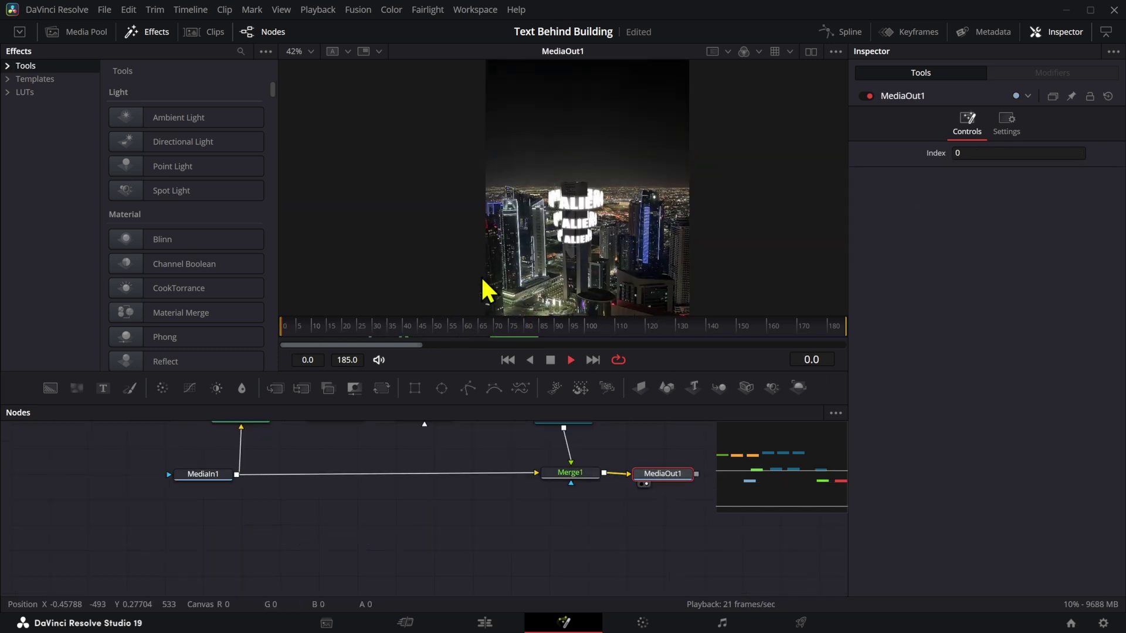
key("space")
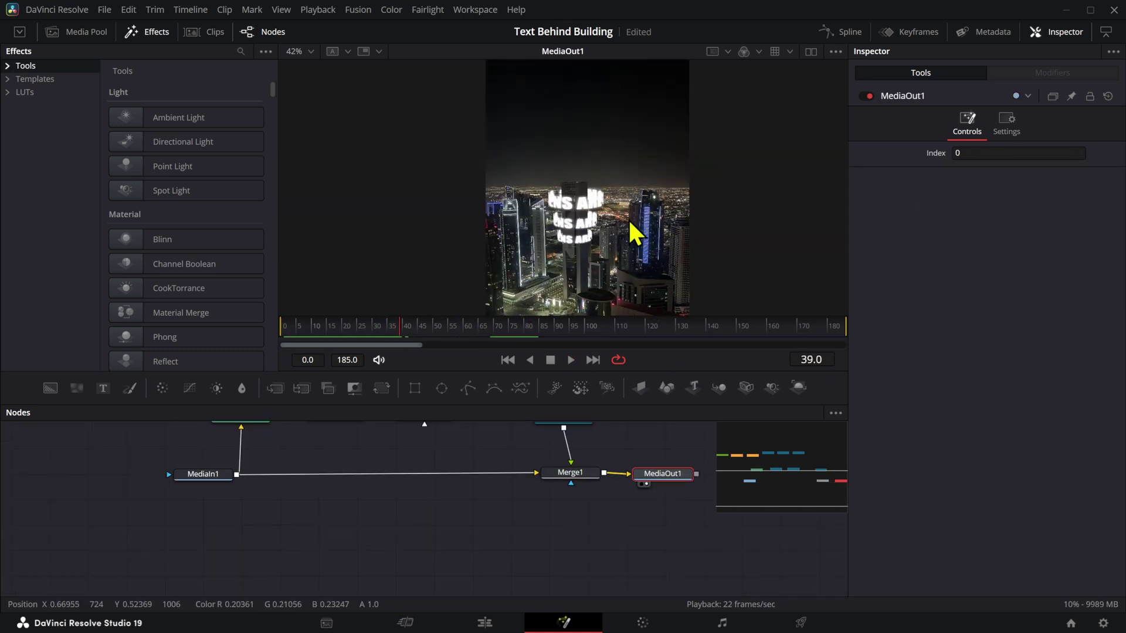
scroll(634, 220, "down", 1)
scroll(626, 227, "up", 1)
scroll(563, 211, "up", 2)
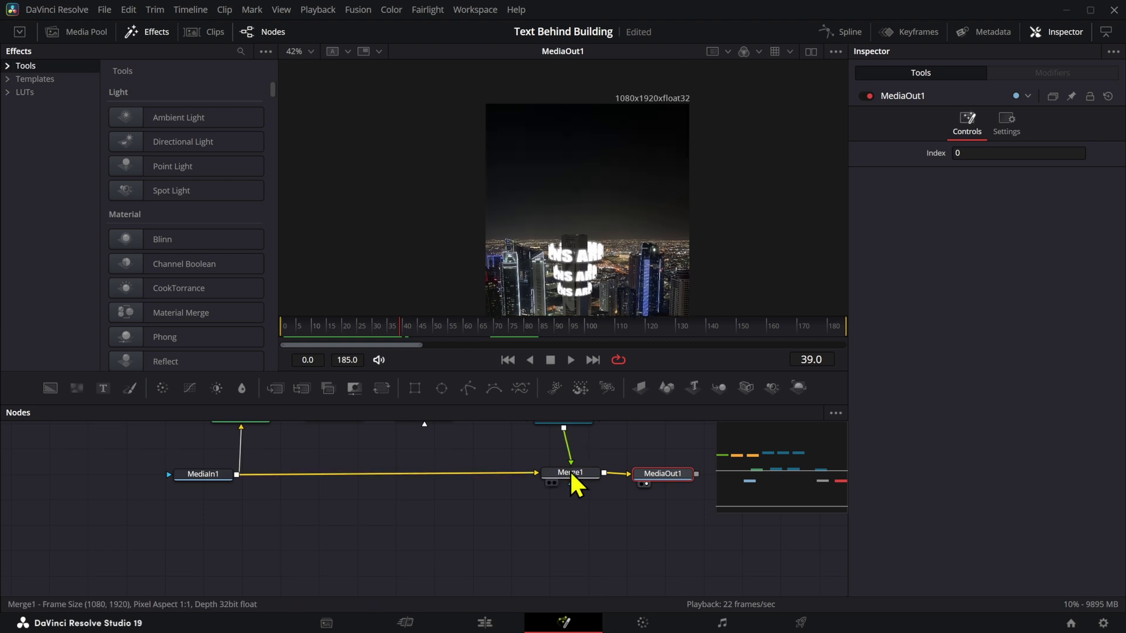
Change the colour of the Text1 lettering from white to bright green.
mouse_move(571, 474)
left_mouse_down()
mouse_move(536, 534)
mouse_move(557, 515)
mouse_move(558, 486)
left_mouse_up()
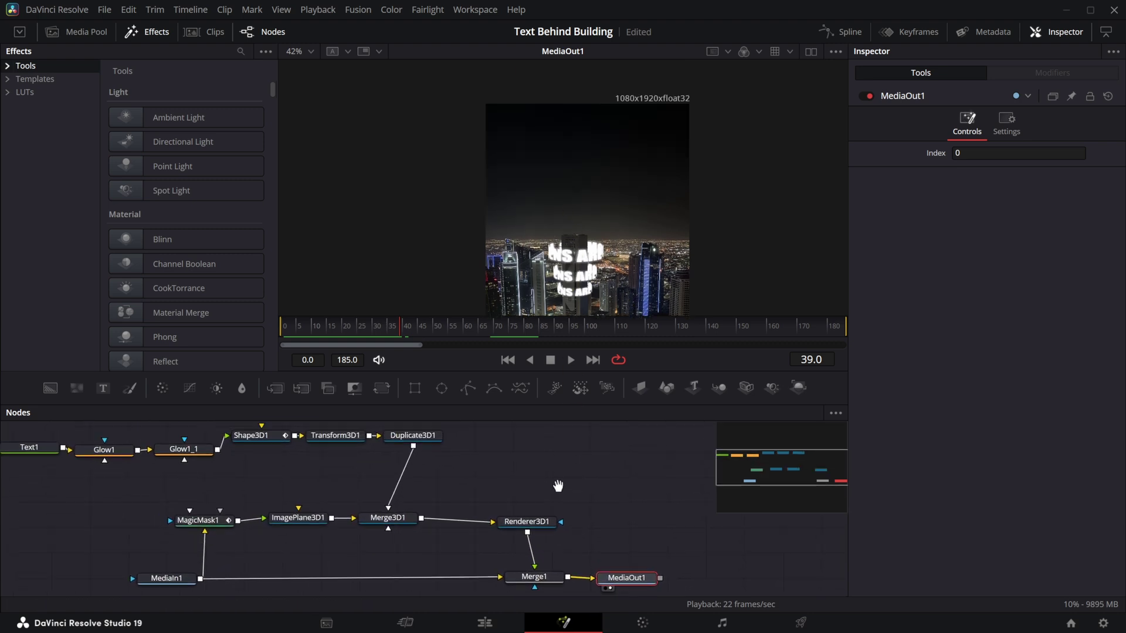
scroll(593, 244, "down", 2)
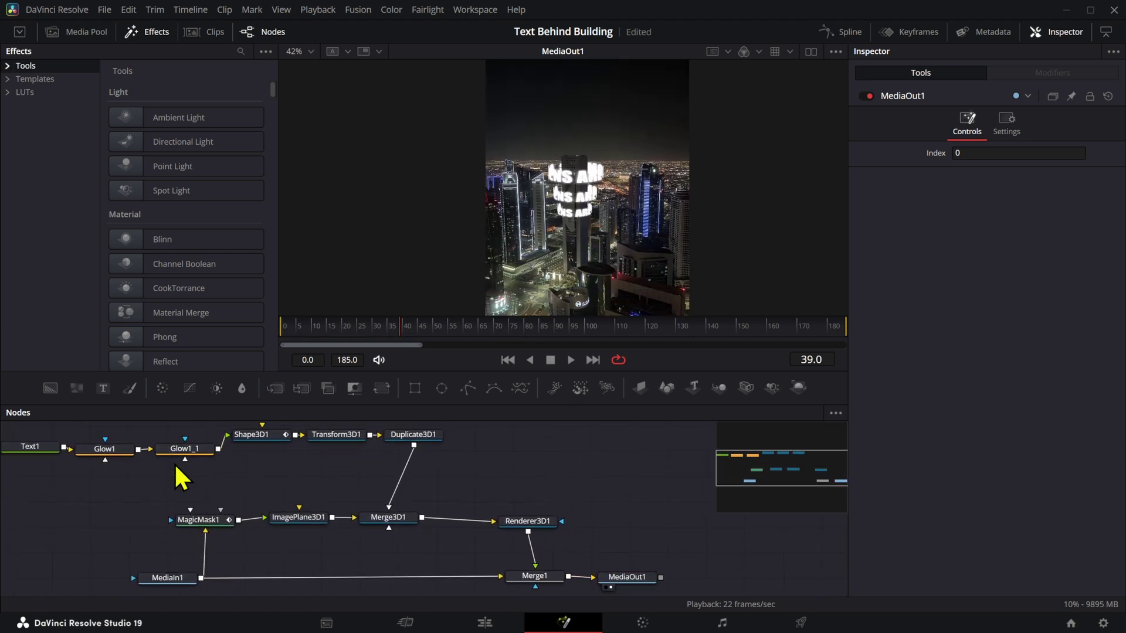
left_click(80, 449)
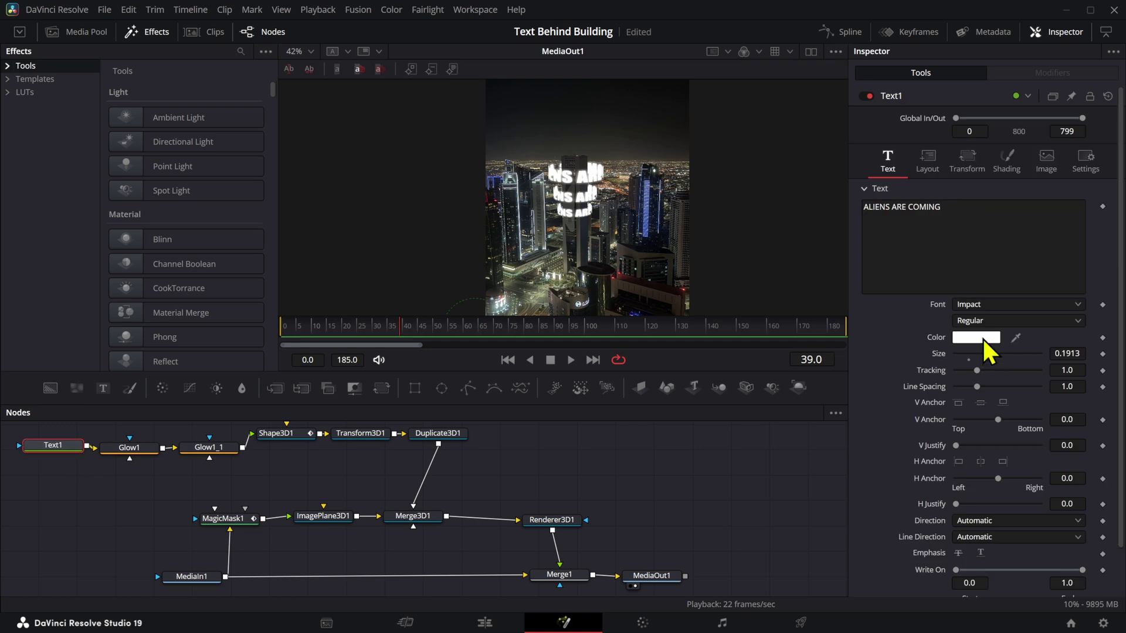
left_click(985, 340)
left_click_drag(651, 249, 661, 203)
left_click(699, 434)
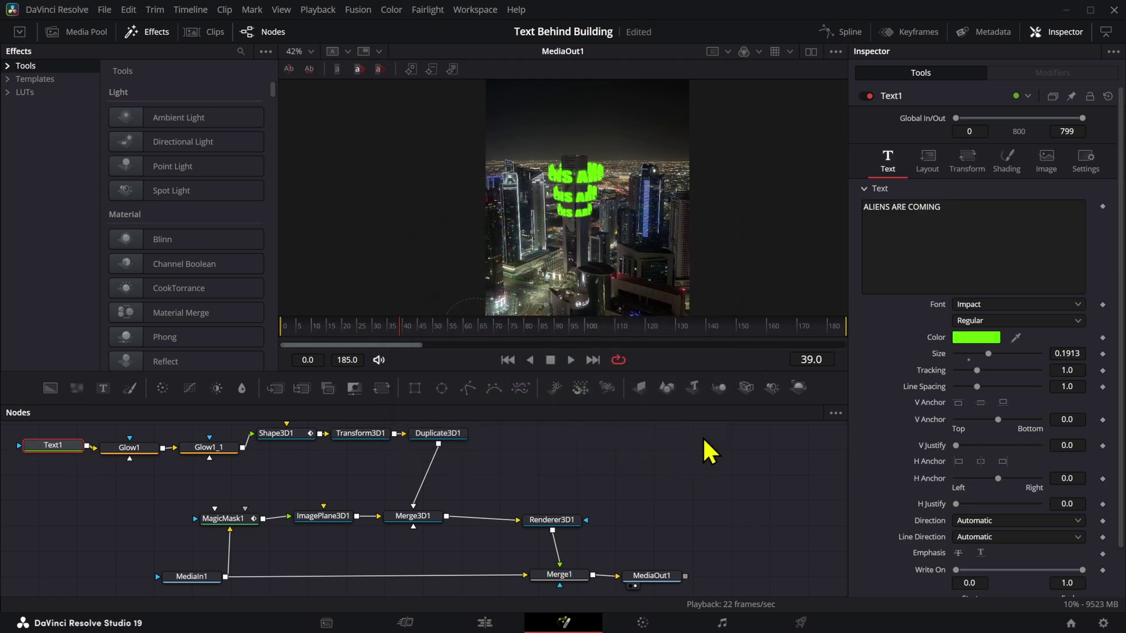
Play back the green text rings up close around the tower.
scroll(589, 171, "up", 3)
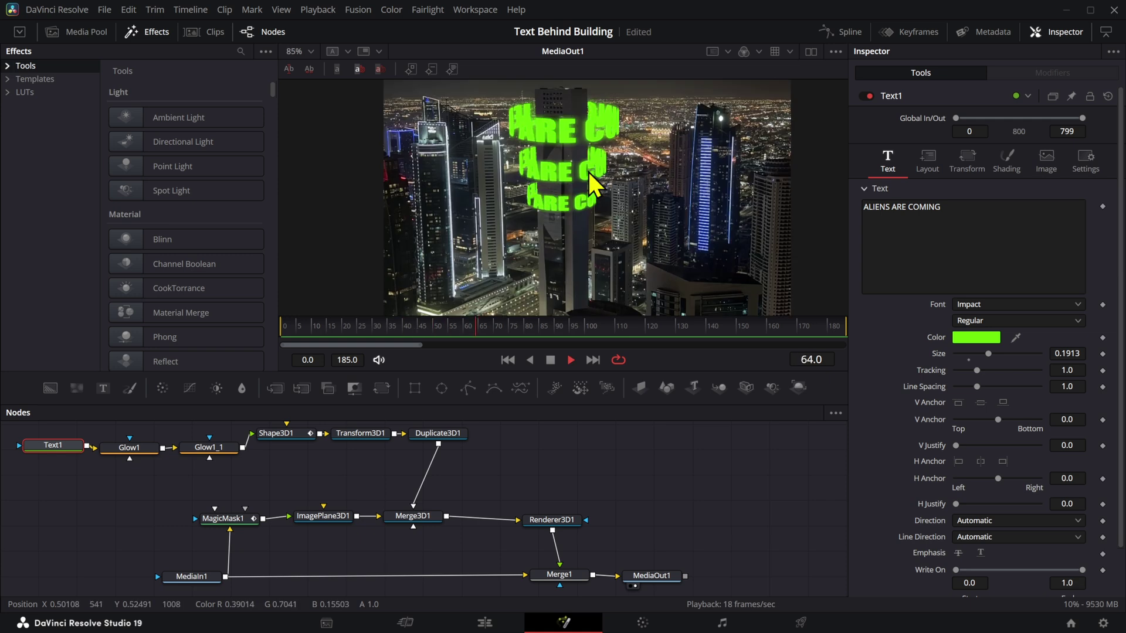
key("space")
scroll(604, 234, "down", 2)
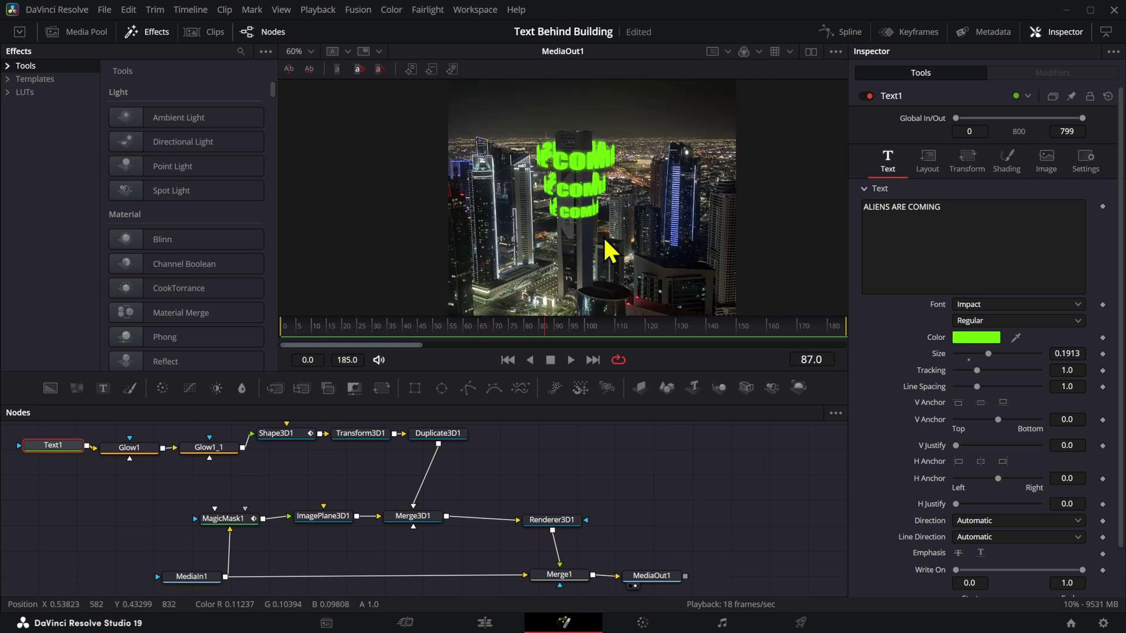
Try a different glow size on Glow1_1 and undo the change.
left_click(211, 448)
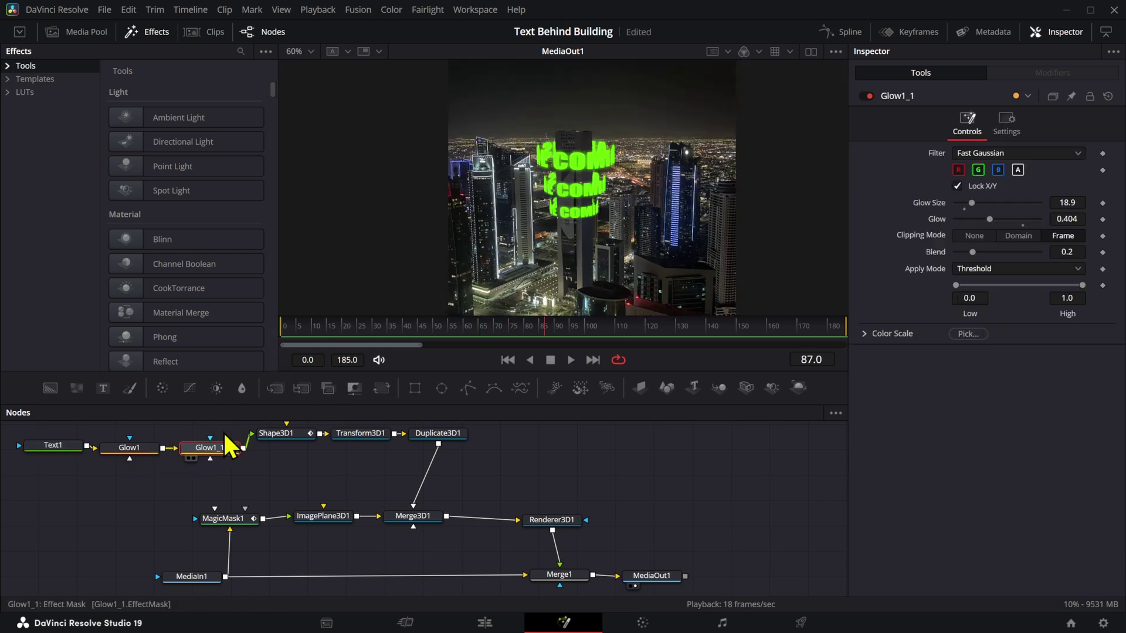
scroll(572, 235, "up", 5)
left_click_drag(1073, 203, 1120, 202)
key("ctrl+z")
scroll(668, 230, "down", 4)
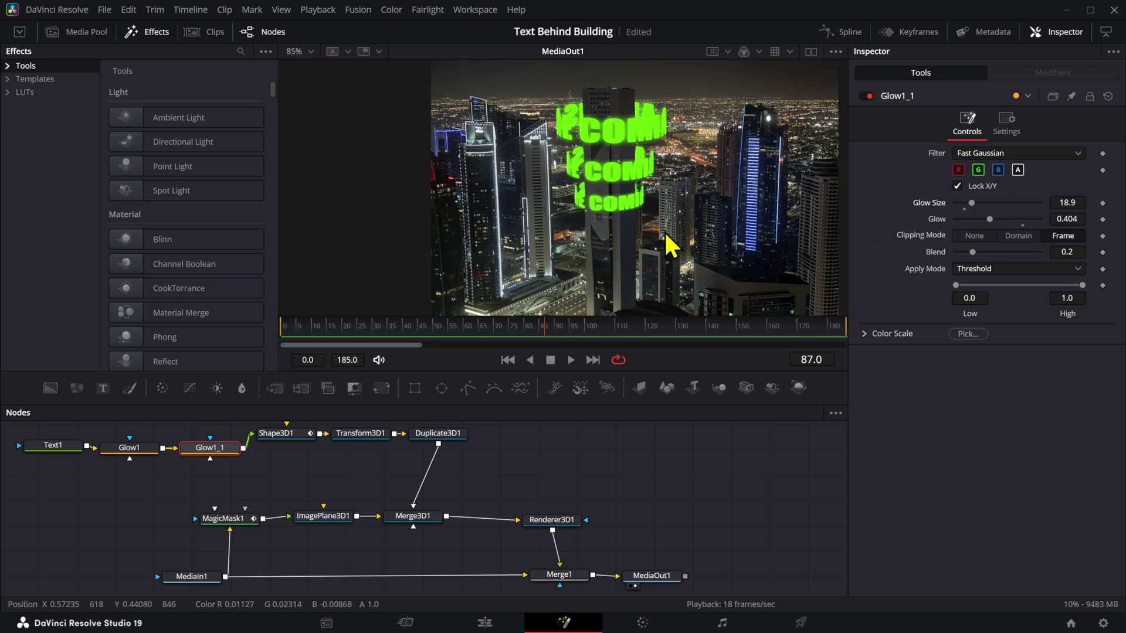
Add a Lens Reflections node after Renderer3D1 and set its global brightness to 0.85.
left_click(556, 519)
key("shift+space")
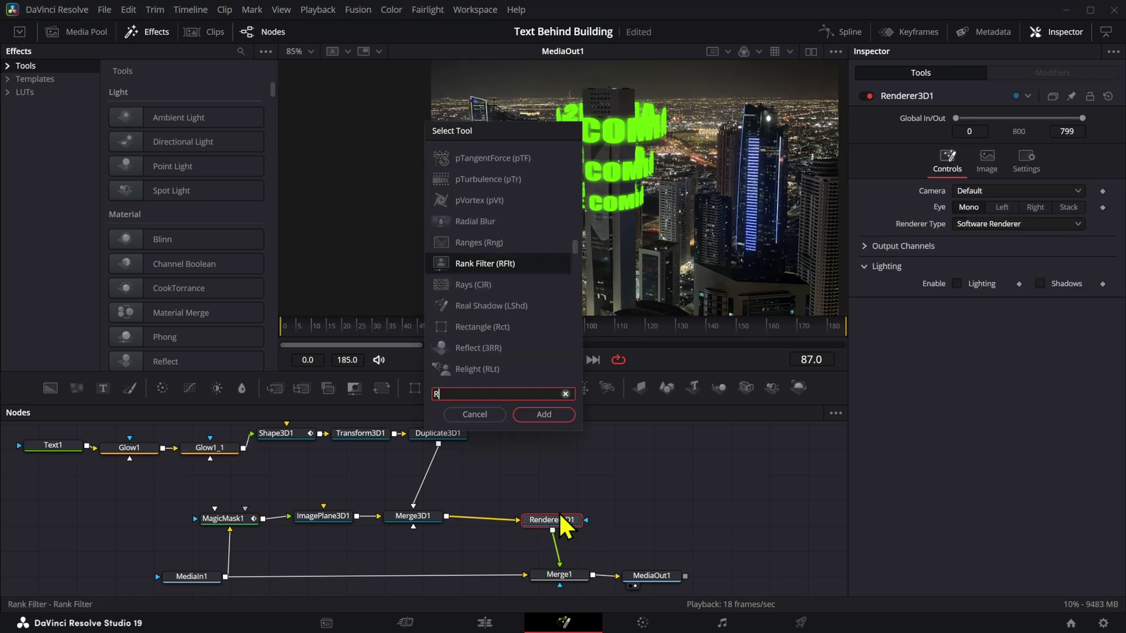
type("REFLE")
key("Return")
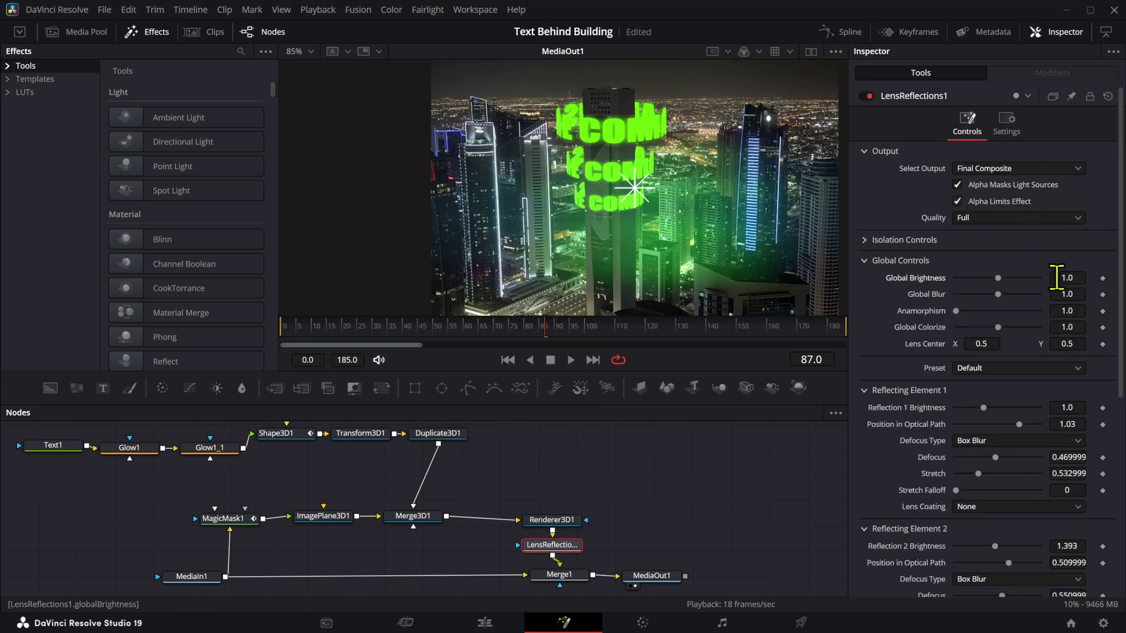
mouse_move(1056, 278)
left_mouse_down()
mouse_move(1071, 278)
mouse_move(1048, 278)
left_mouse_up()
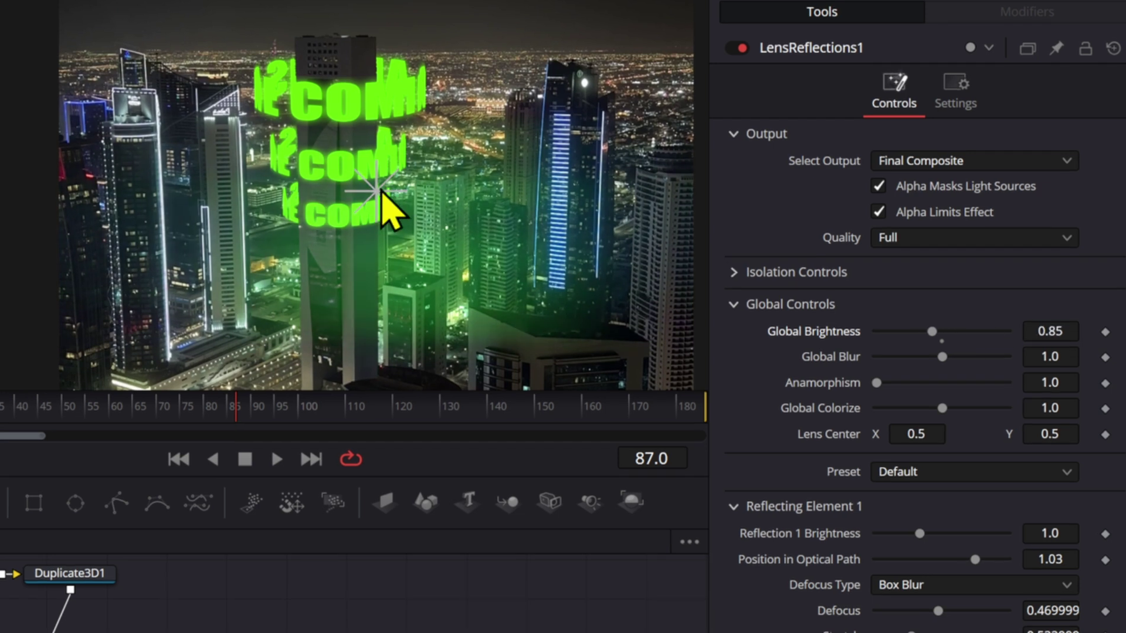
Move the lens reflection centre onto the tower at about X 0.451, Y 0.527 and play back the result.
left_click_drag(382, 189, 312, 188)
key("space")
key("space")
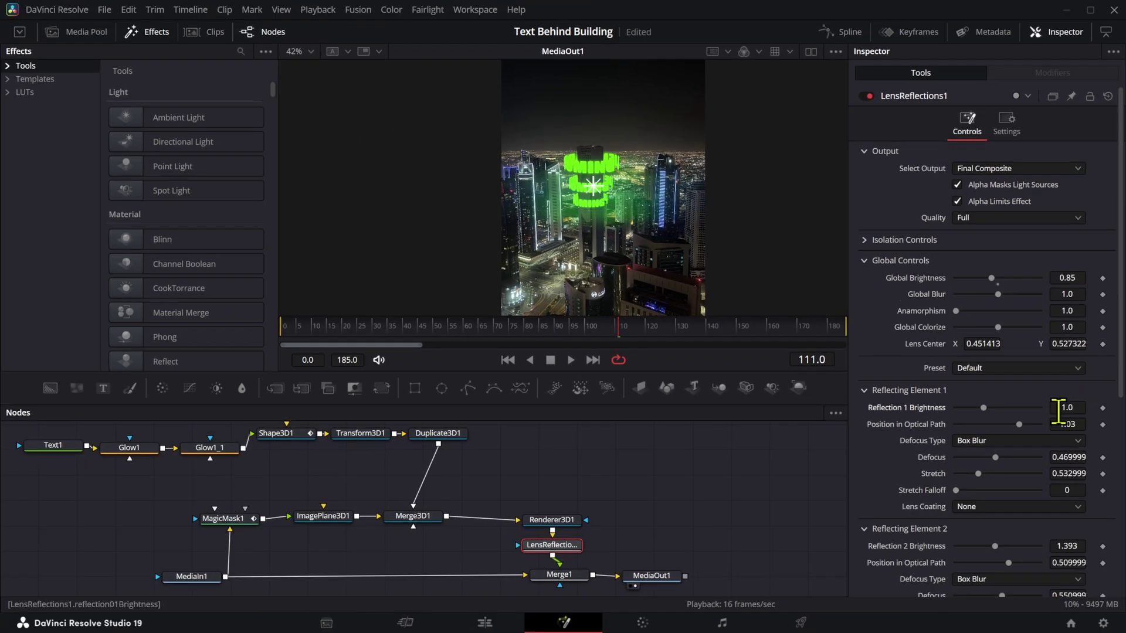
Set Reflection 1 Brightness to 0.854 and play back the composite from the start.
mouse_move(1059, 410)
left_mouse_down()
mouse_move(1069, 411)
mouse_move(1050, 410)
left_mouse_up()
key("space")
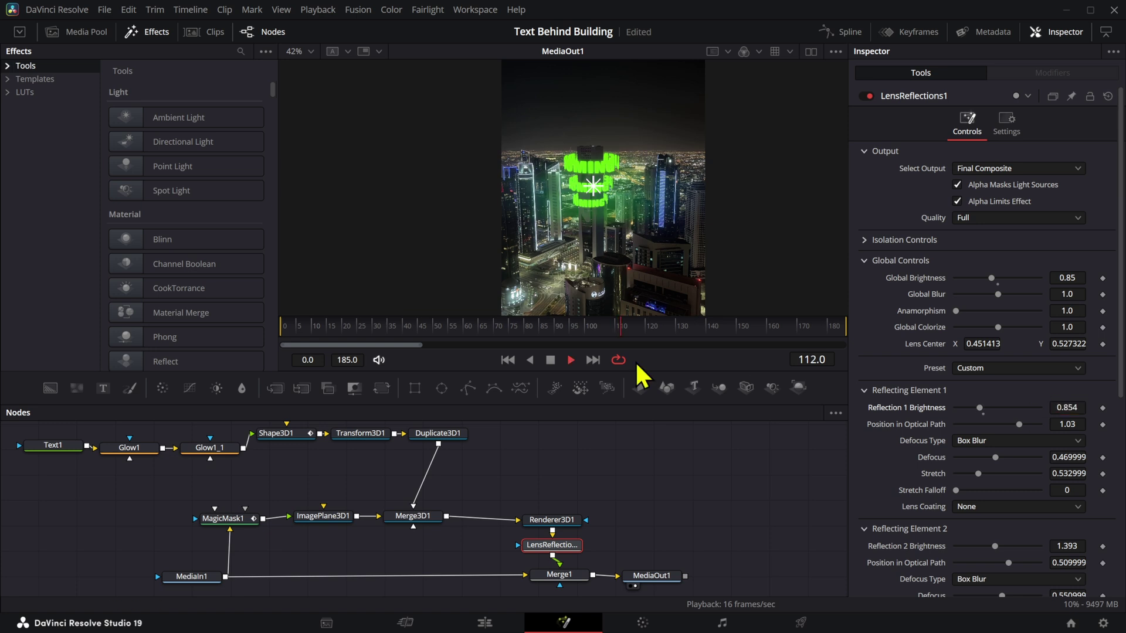
left_click_drag(283, 329, 421, 347)
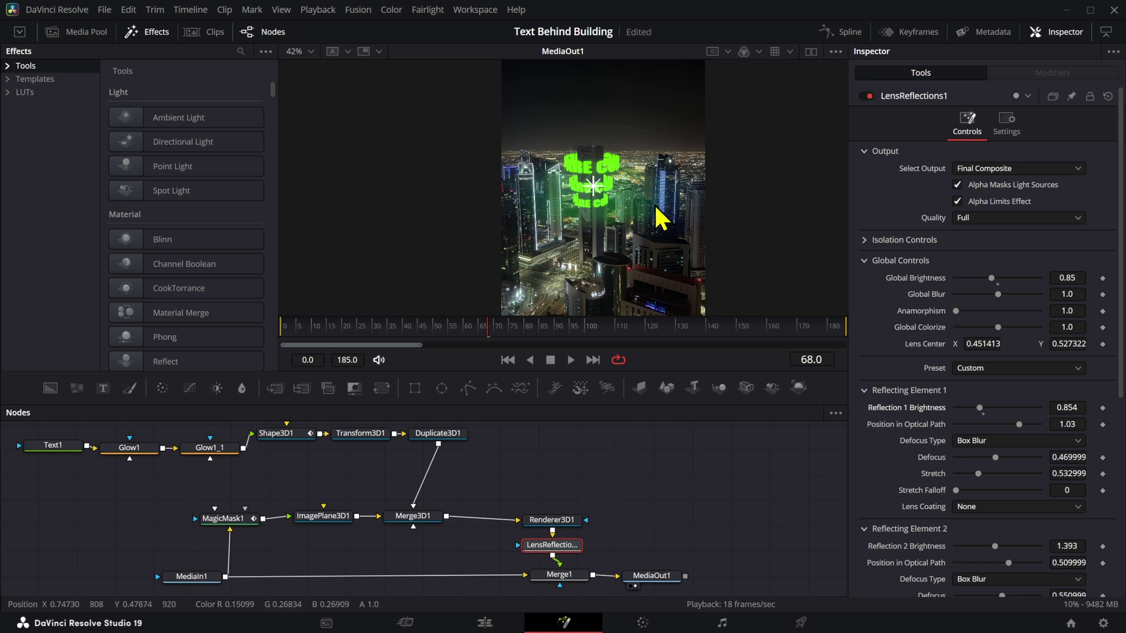
Examine closely how the glowing text rings sit against the tower at frame 68.
scroll(596, 172, "up", 5)
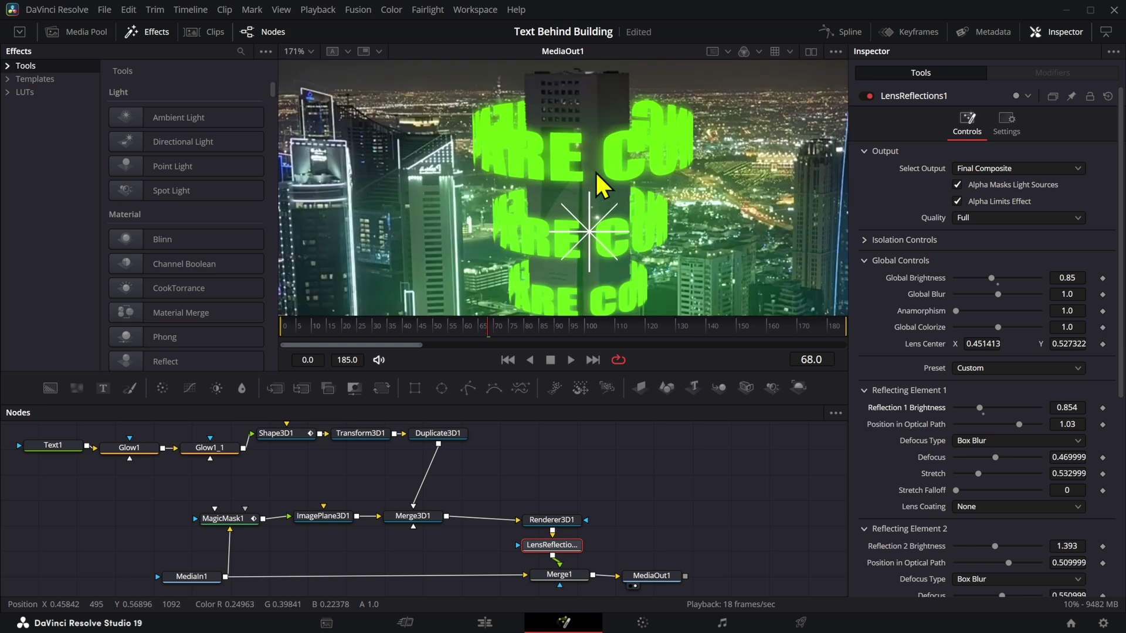
scroll(596, 171, "up", 3)
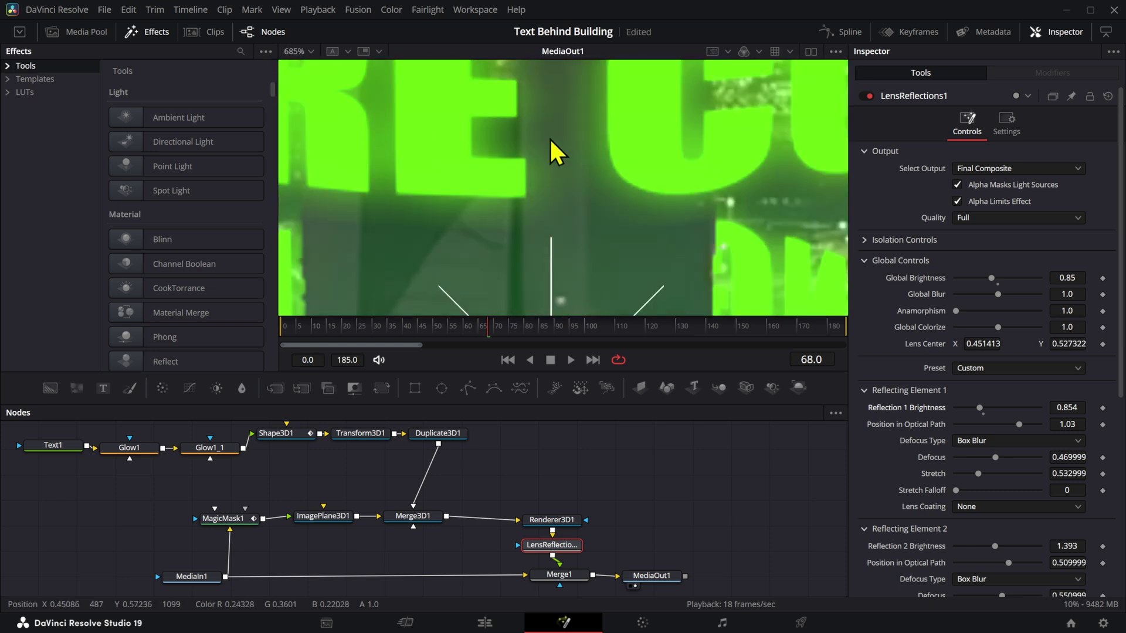
left_click_drag(549, 135, 616, 227)
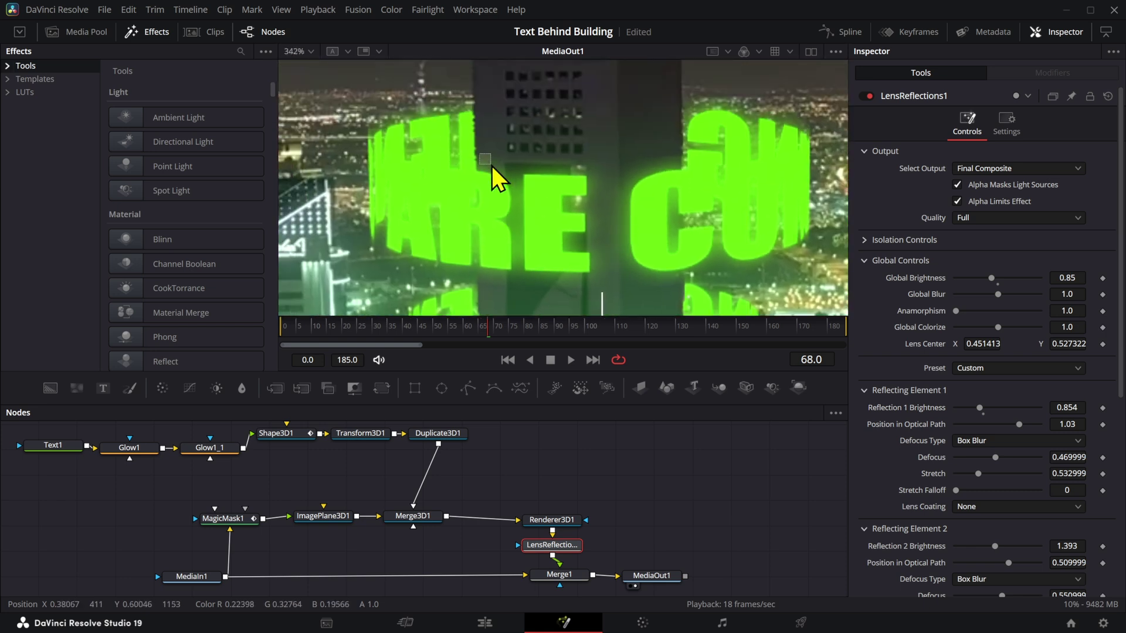
scroll(668, 212, "down", 3)
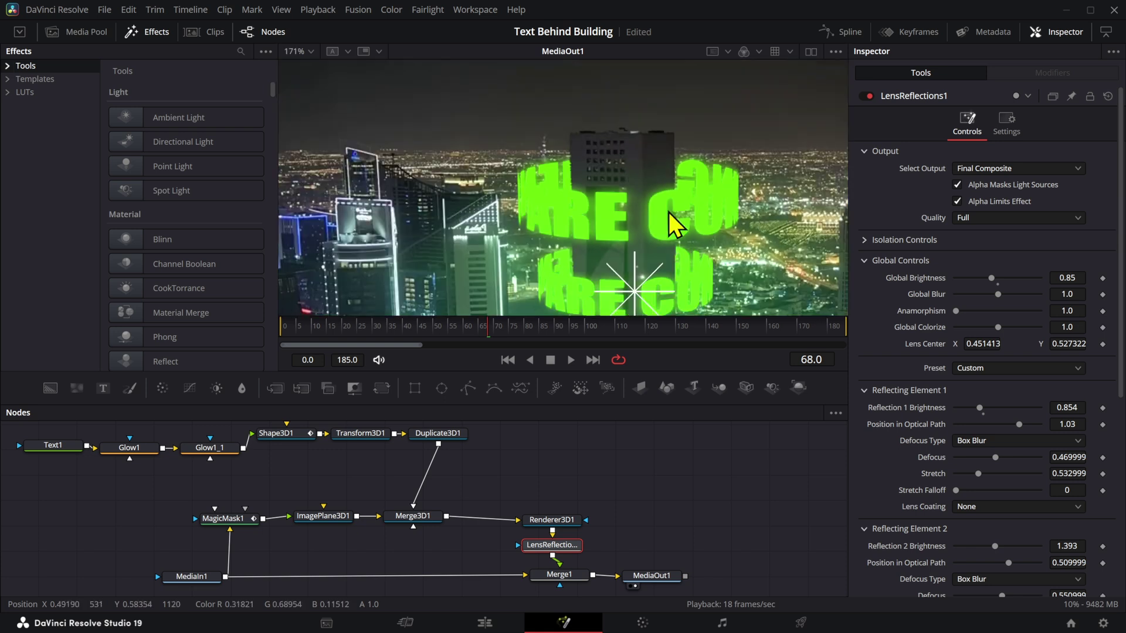
scroll(456, 451, "down", 3)
scroll(657, 202, "down", 3)
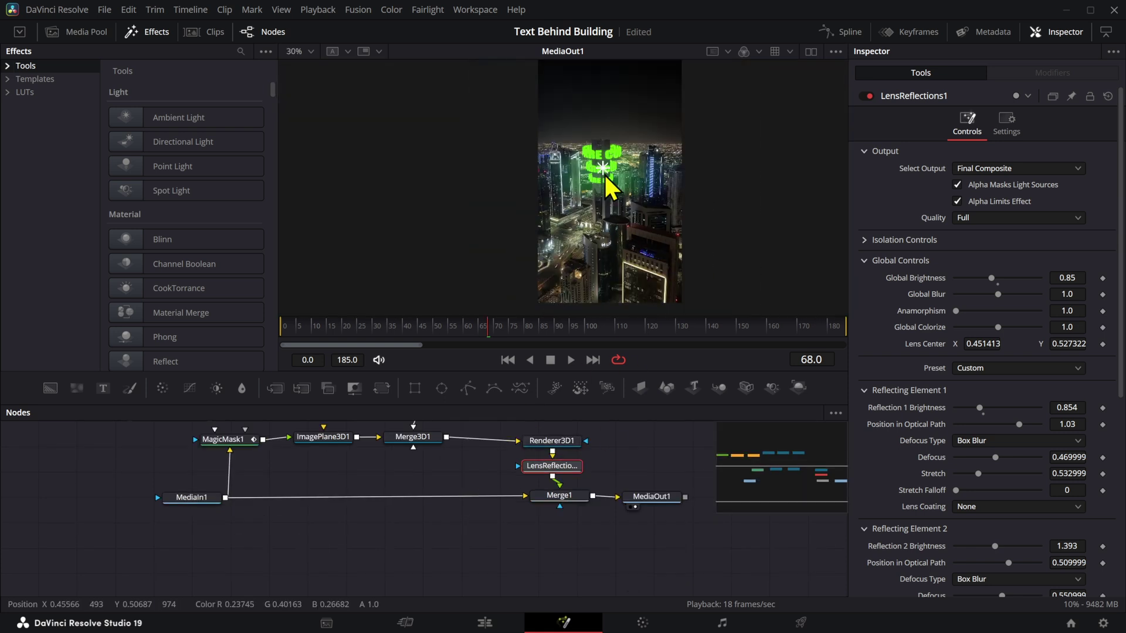
scroll(440, 470, "up", 3)
View the ImagePlane3D1 and Merge3D1 outputs to inspect the tower and text rings in 3D.
left_click(341, 517)
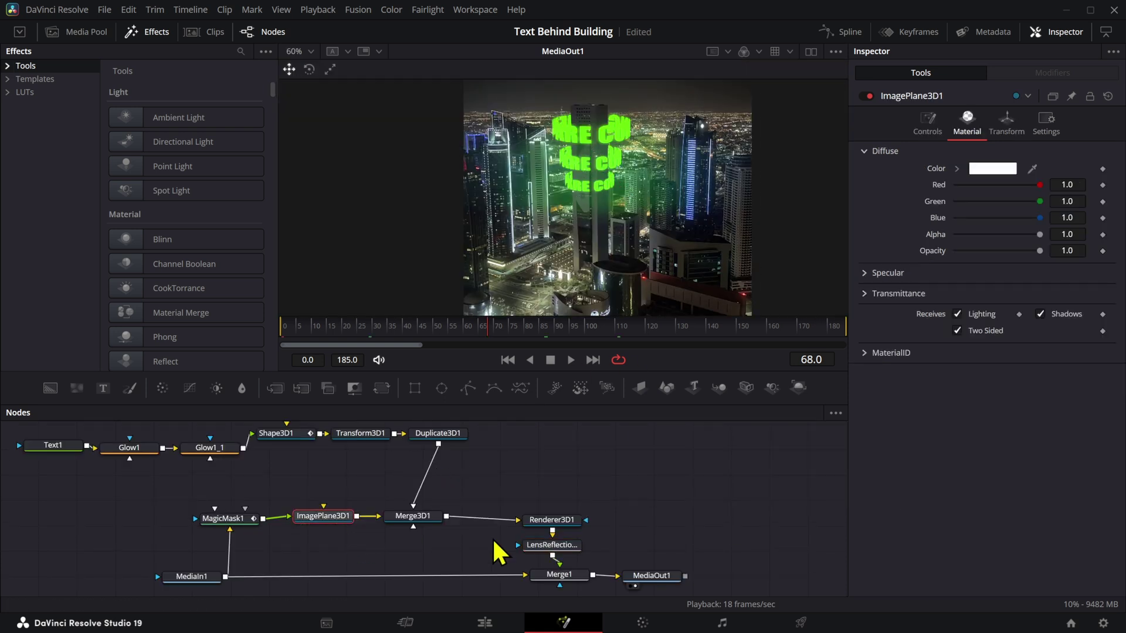
key("2")
left_click(435, 517)
key("2")
scroll(463, 498, "down", 3)
scroll(566, 469, "up", 6)
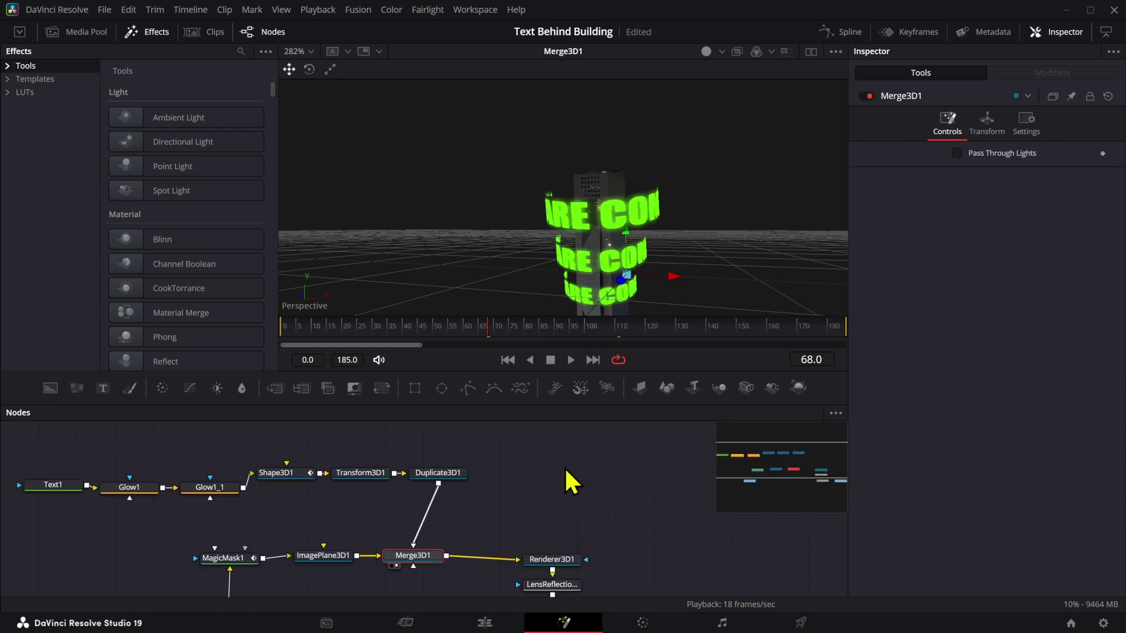
Try a Drop Shadow node between Merge3D1 and Renderer3D1 and delete it.
key("shift+space")
type("drop")
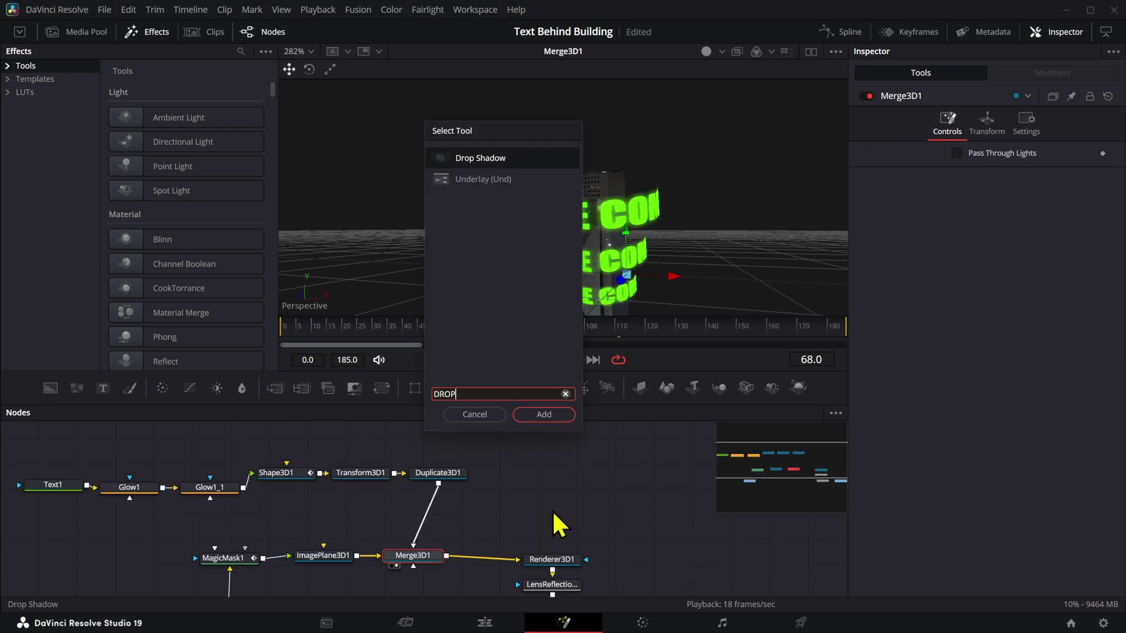
key("Return")
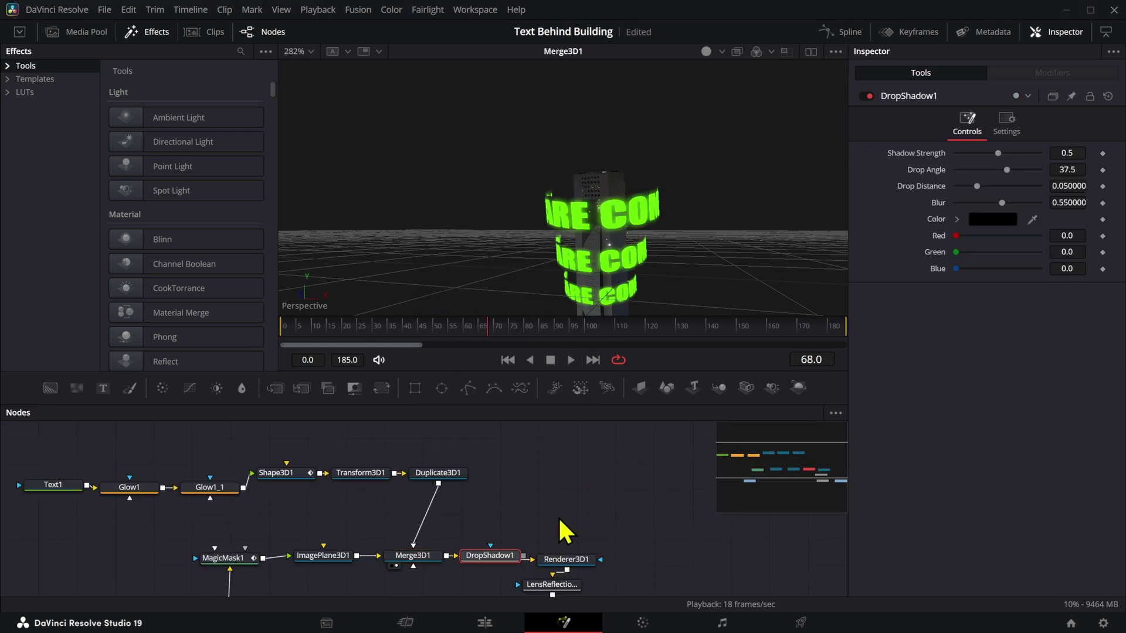
key("Delete")
Return the viewer to MediaOut1 and examine the composite around the tower.
scroll(569, 517, "down", 3)
scroll(581, 528, "down", 3)
left_click(631, 508)
key("1")
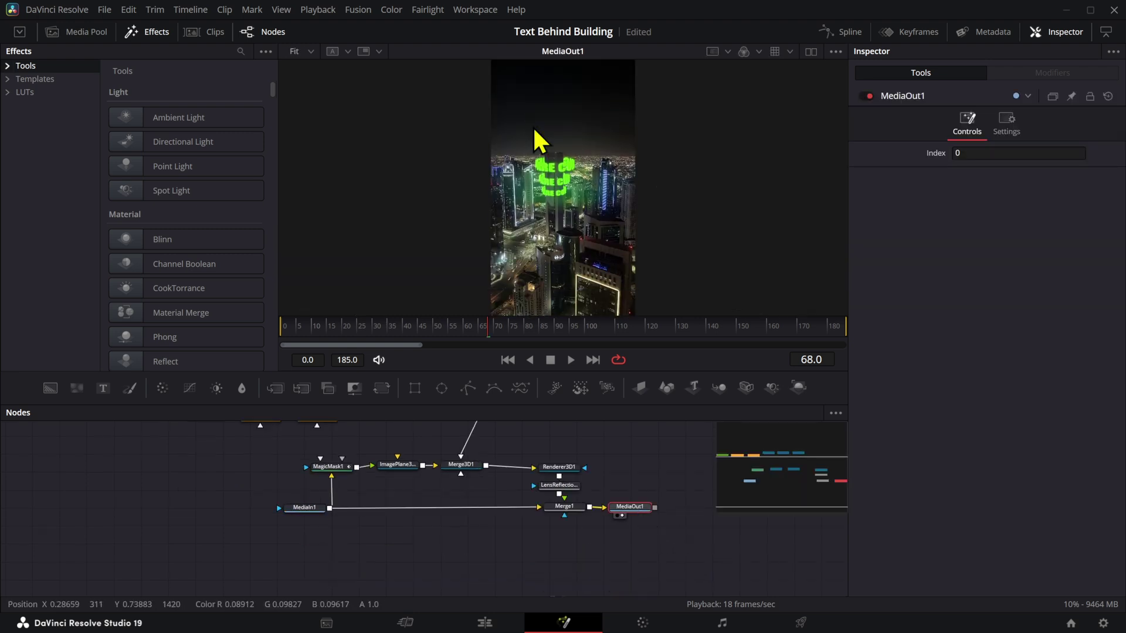
scroll(551, 223, "up", 2)
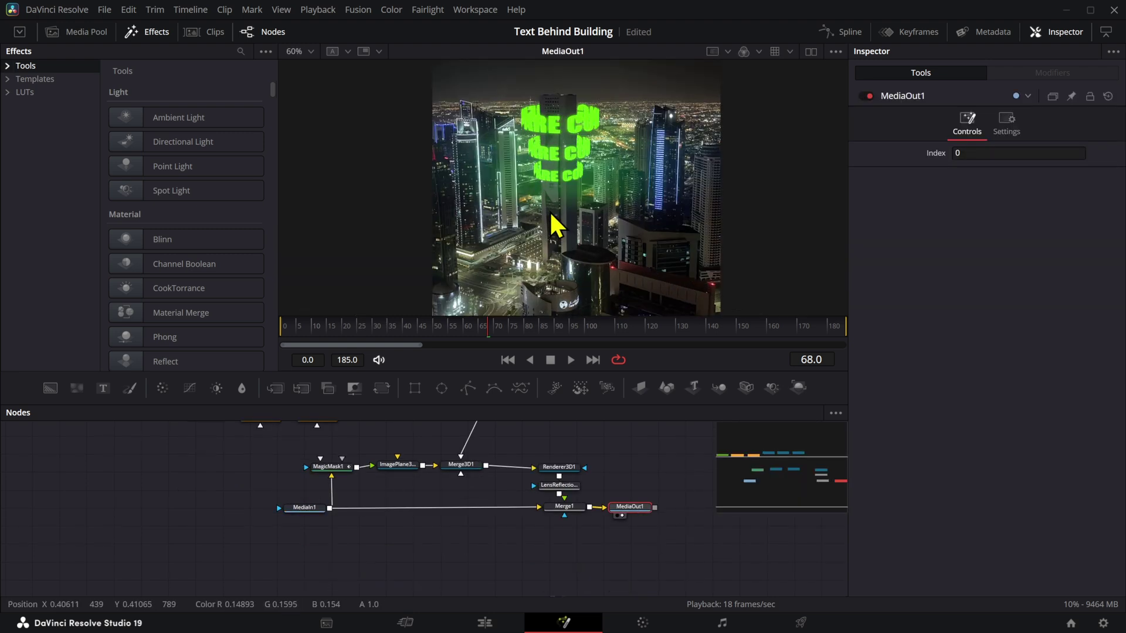